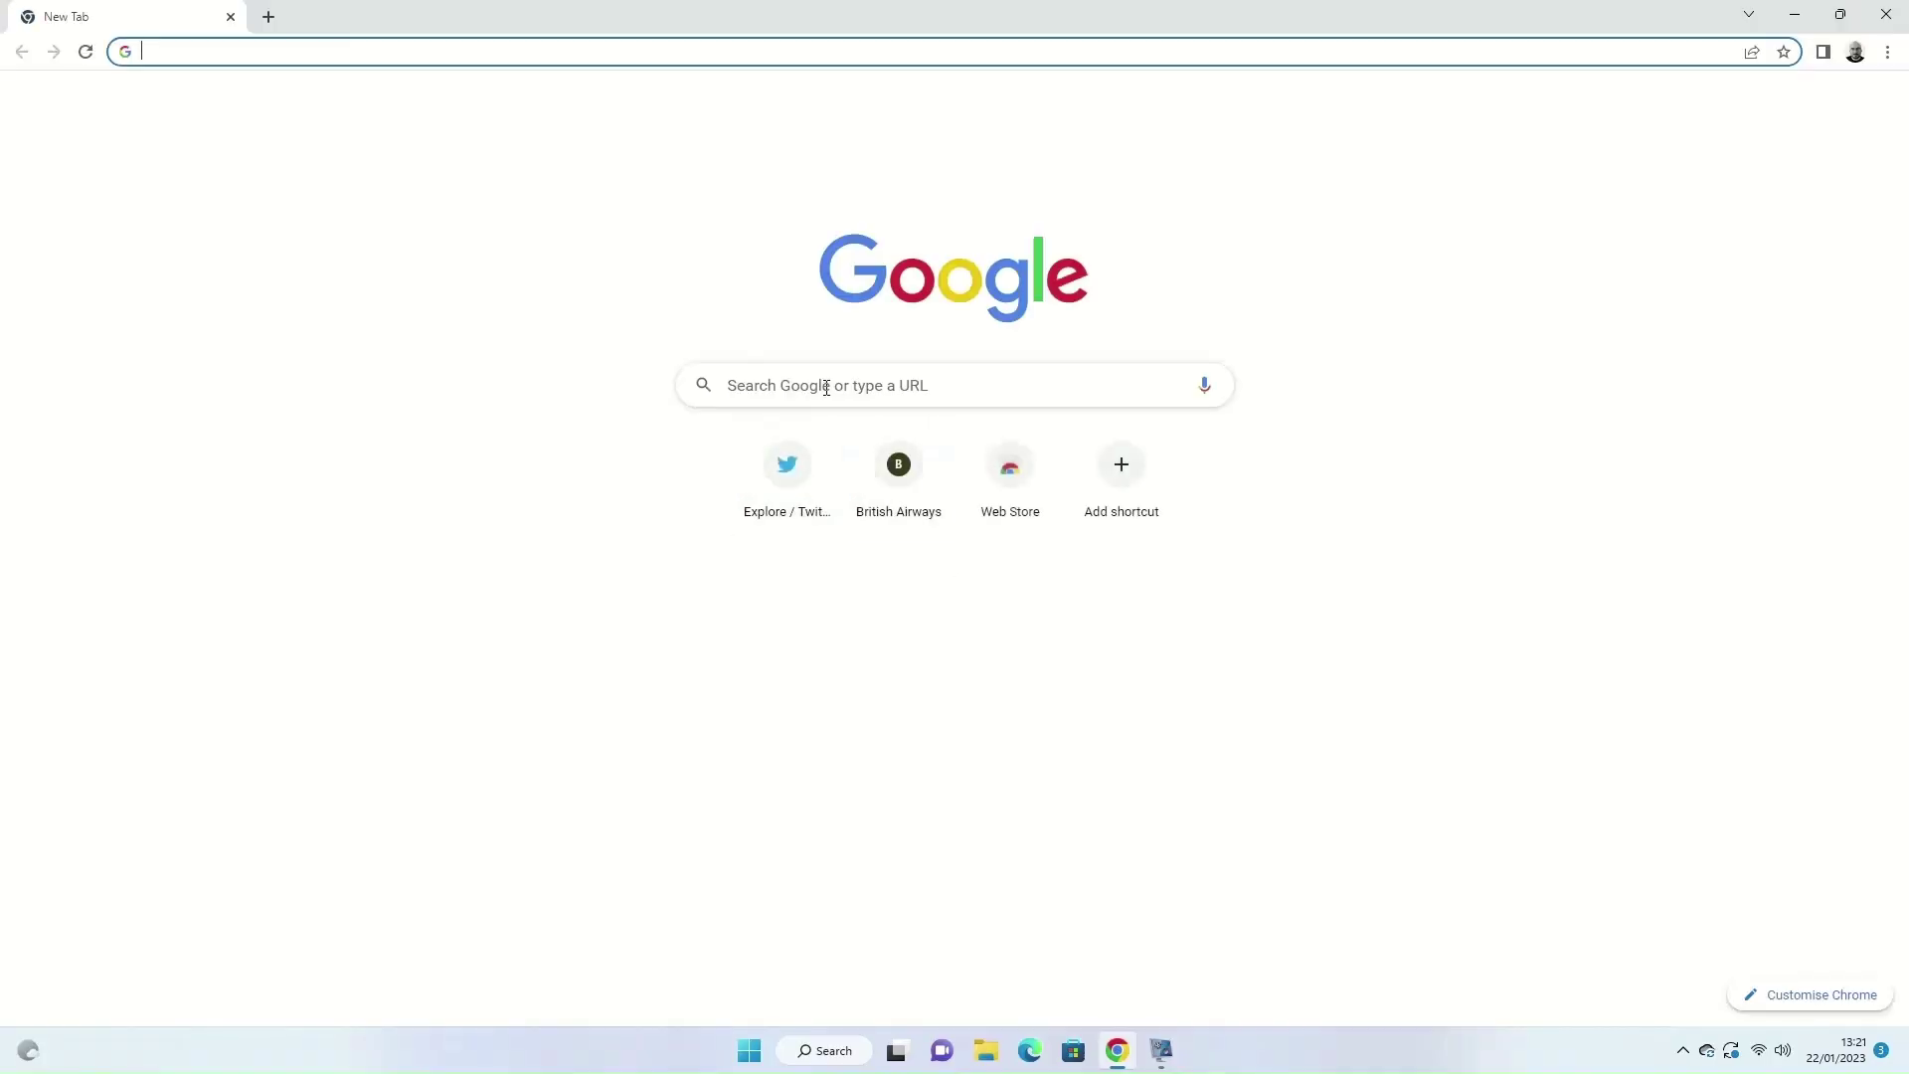
Step: Search the web for 'mx linux' from Chrome's New Tab page
left_click(825, 386)
type("mx linux")
key("Return")
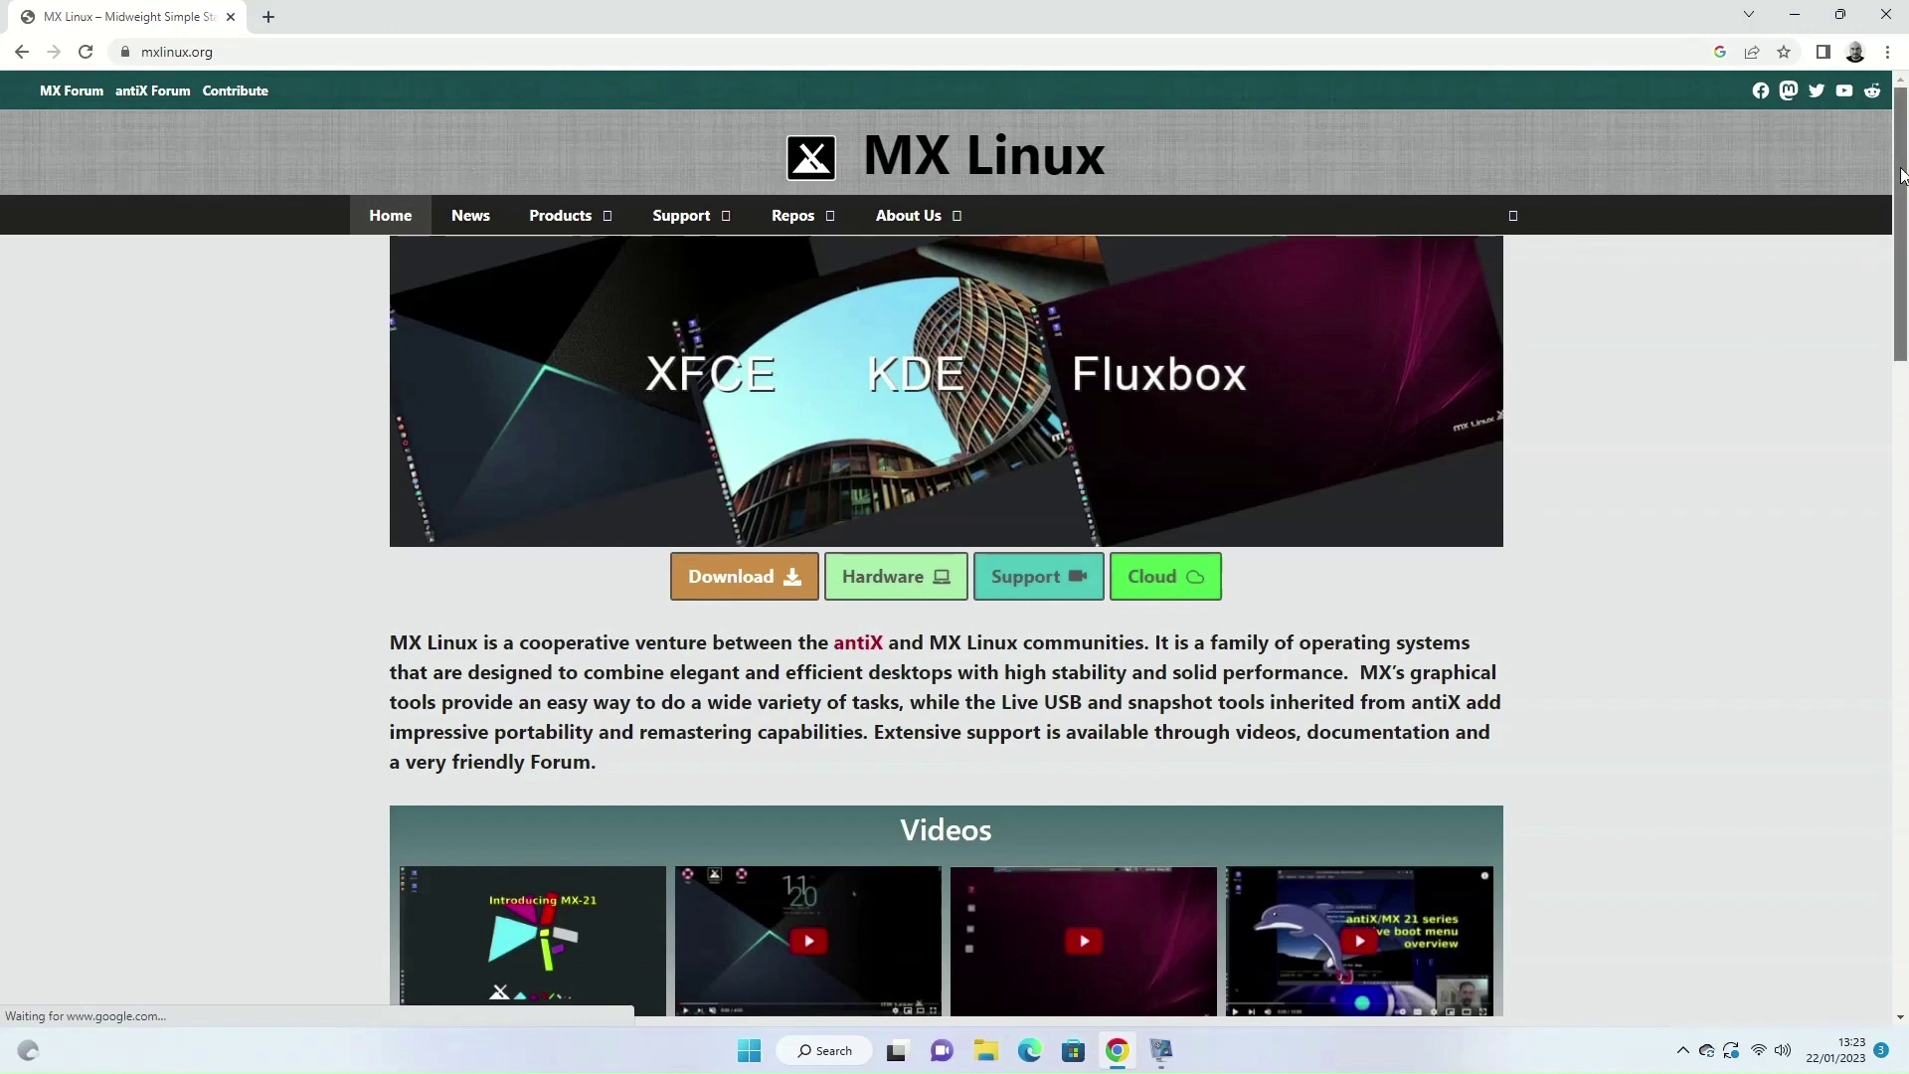
Step: Accept the cookie notice, scroll through the XFCE, KDE and Fluxbox editions, then reload the page
left_click_drag(1899, 187, 1901, 234)
scroll(1901, 233, "down", 1)
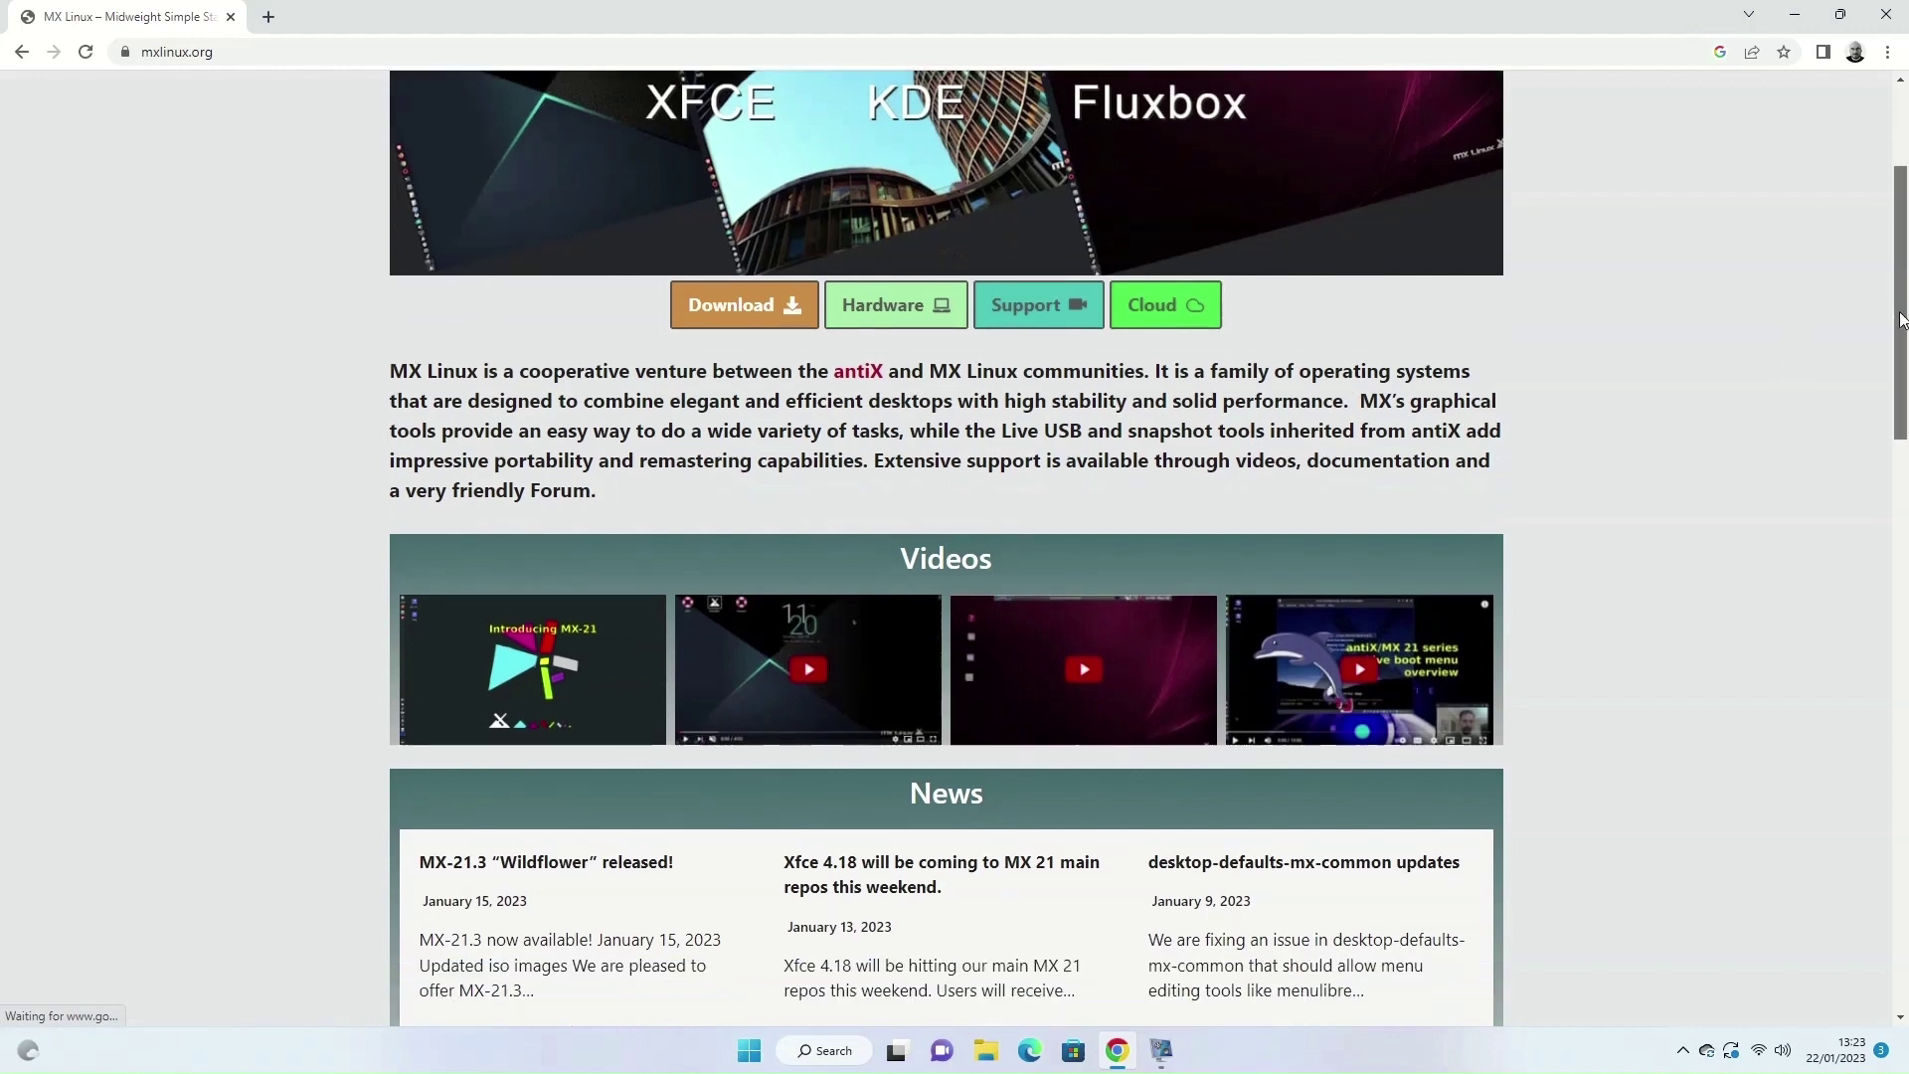
left_click_drag(1902, 280, 1902, 328)
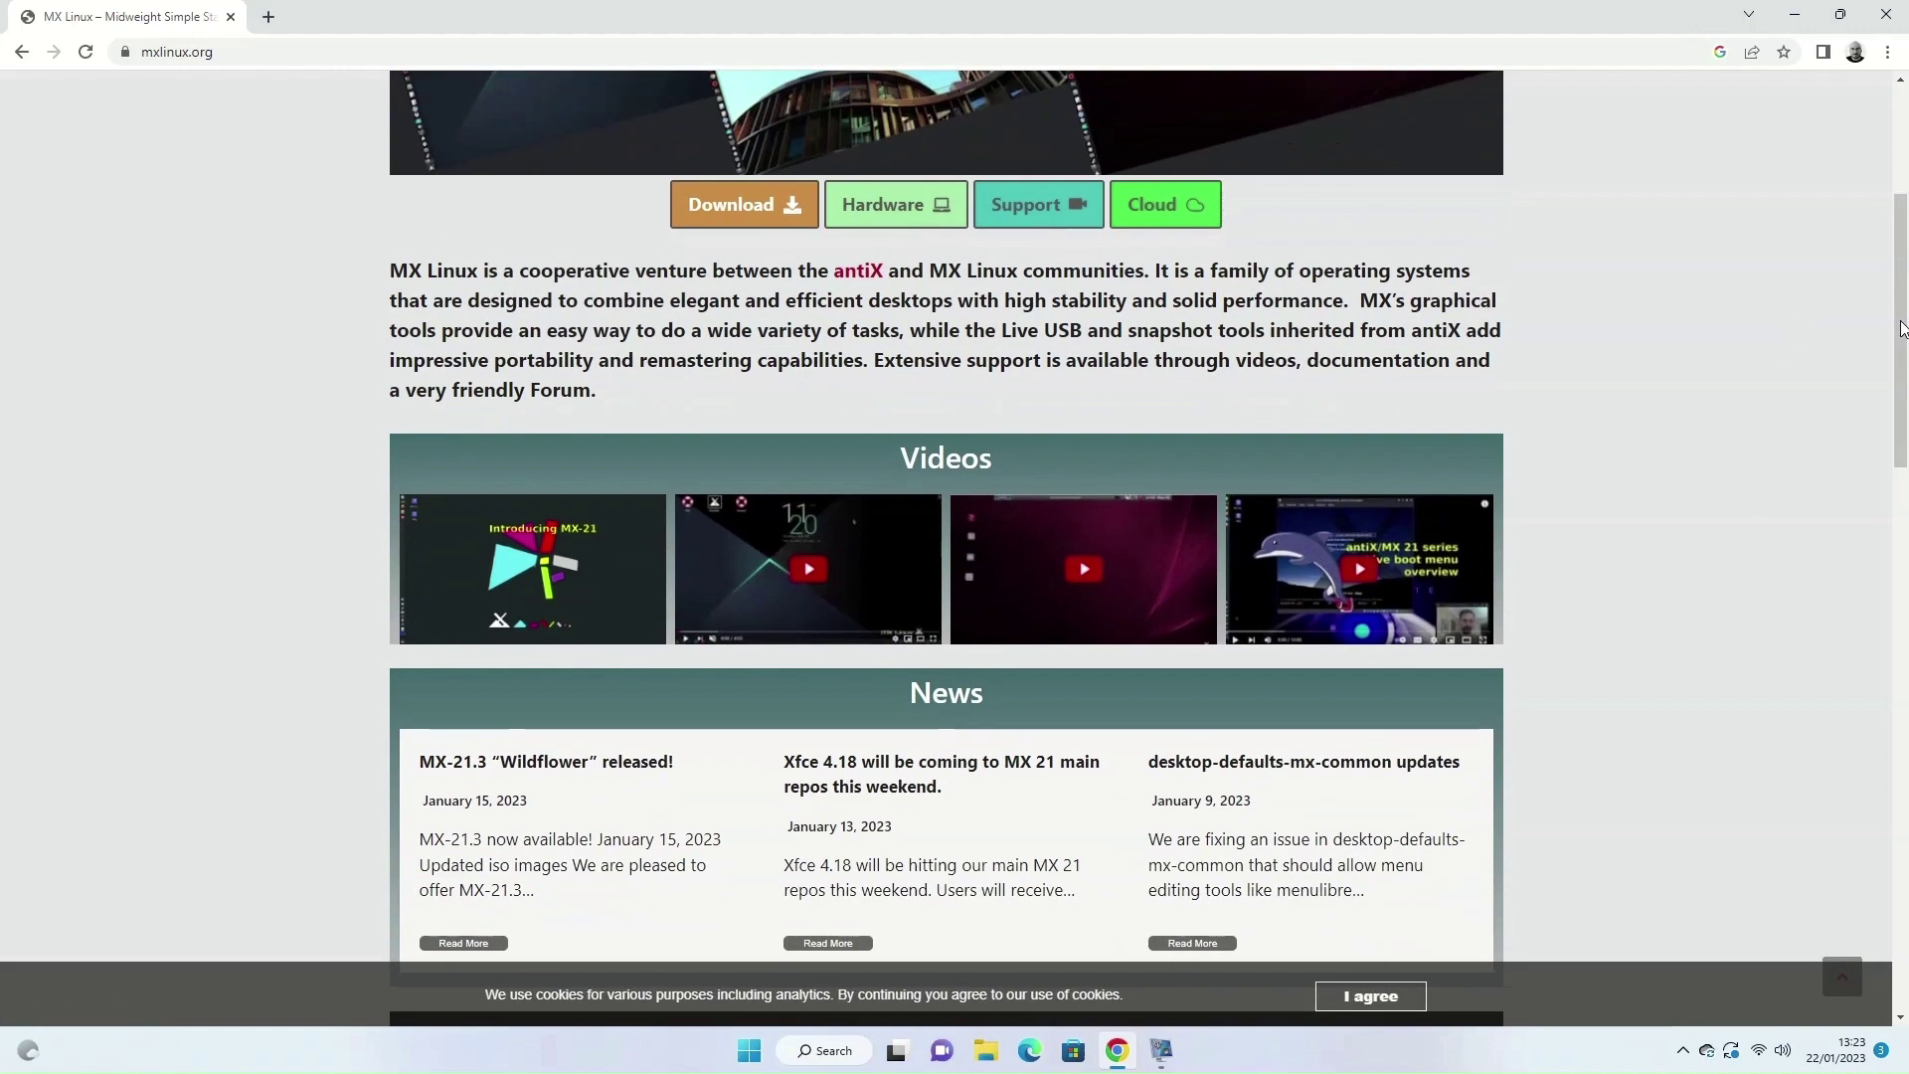
left_click(1363, 1004)
left_click_drag(1902, 328, 1902, 388)
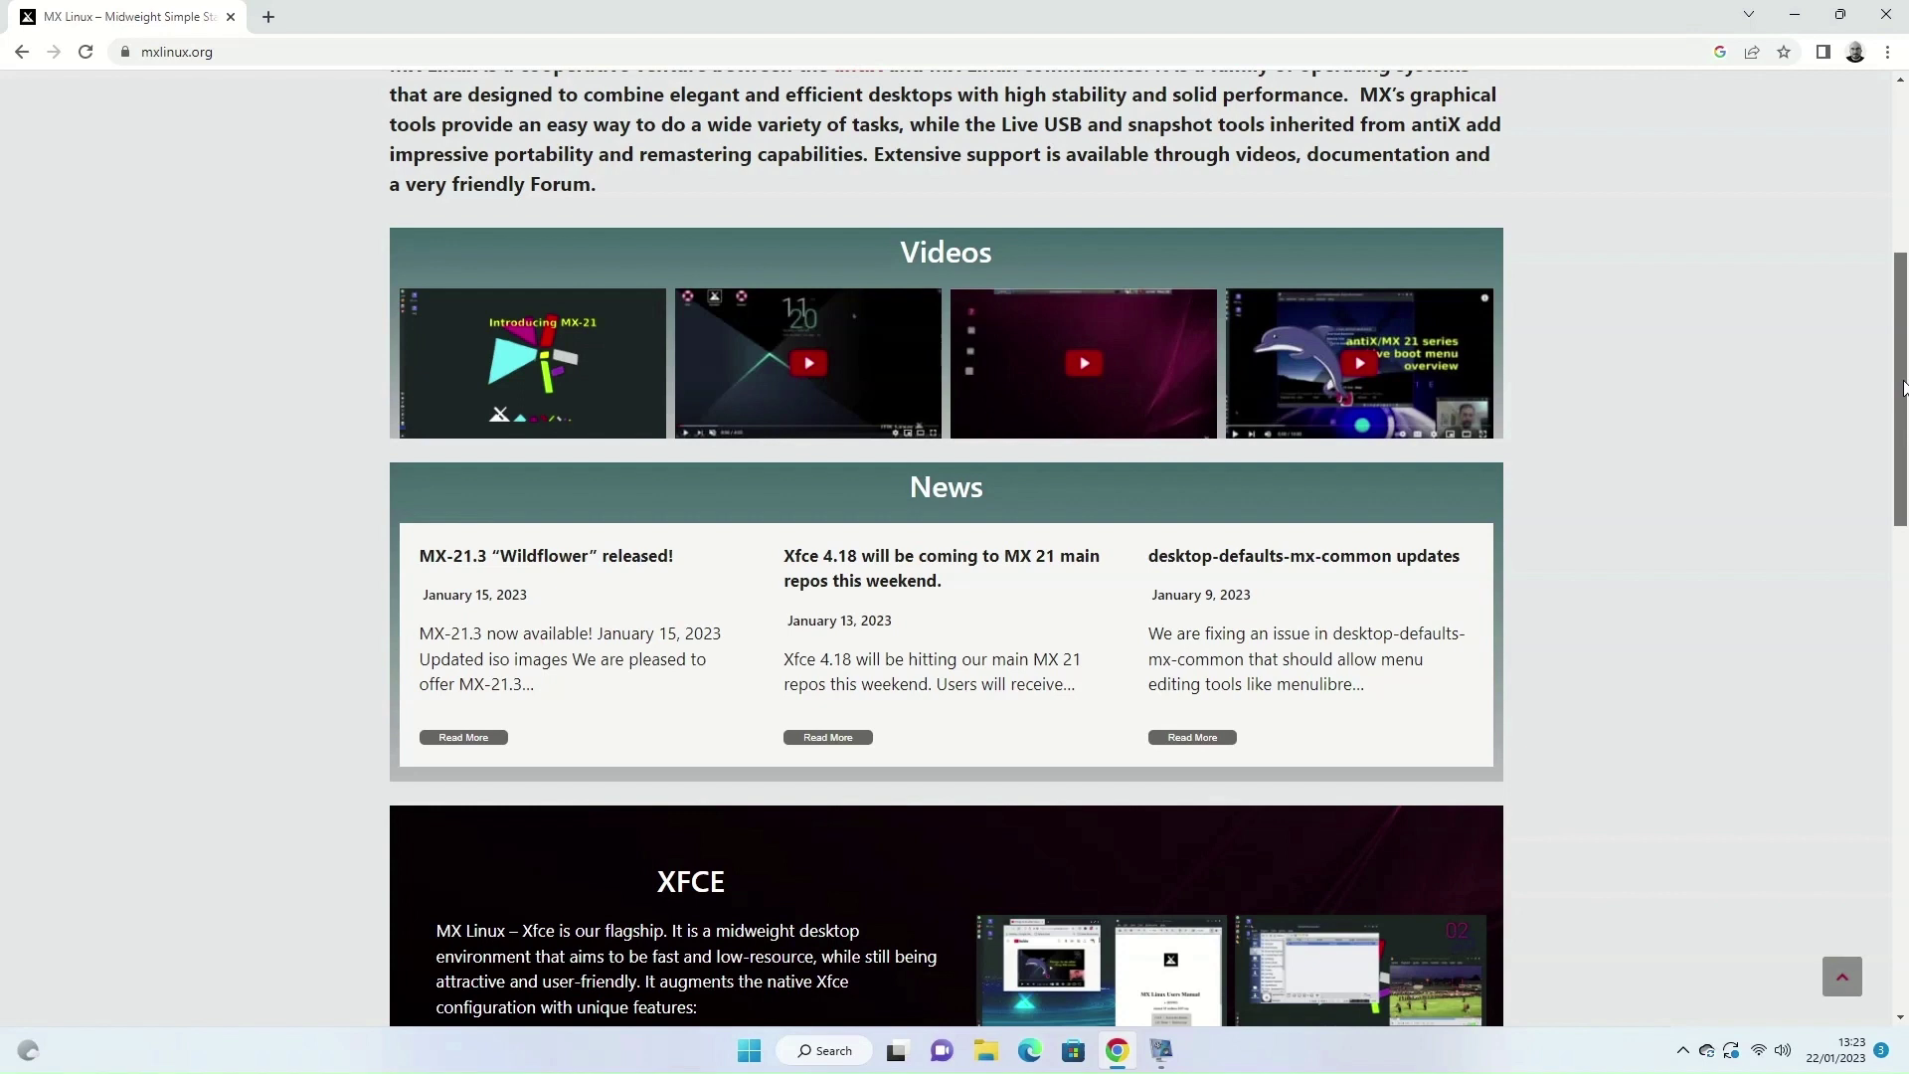
left_click_drag(1903, 388, 1902, 609)
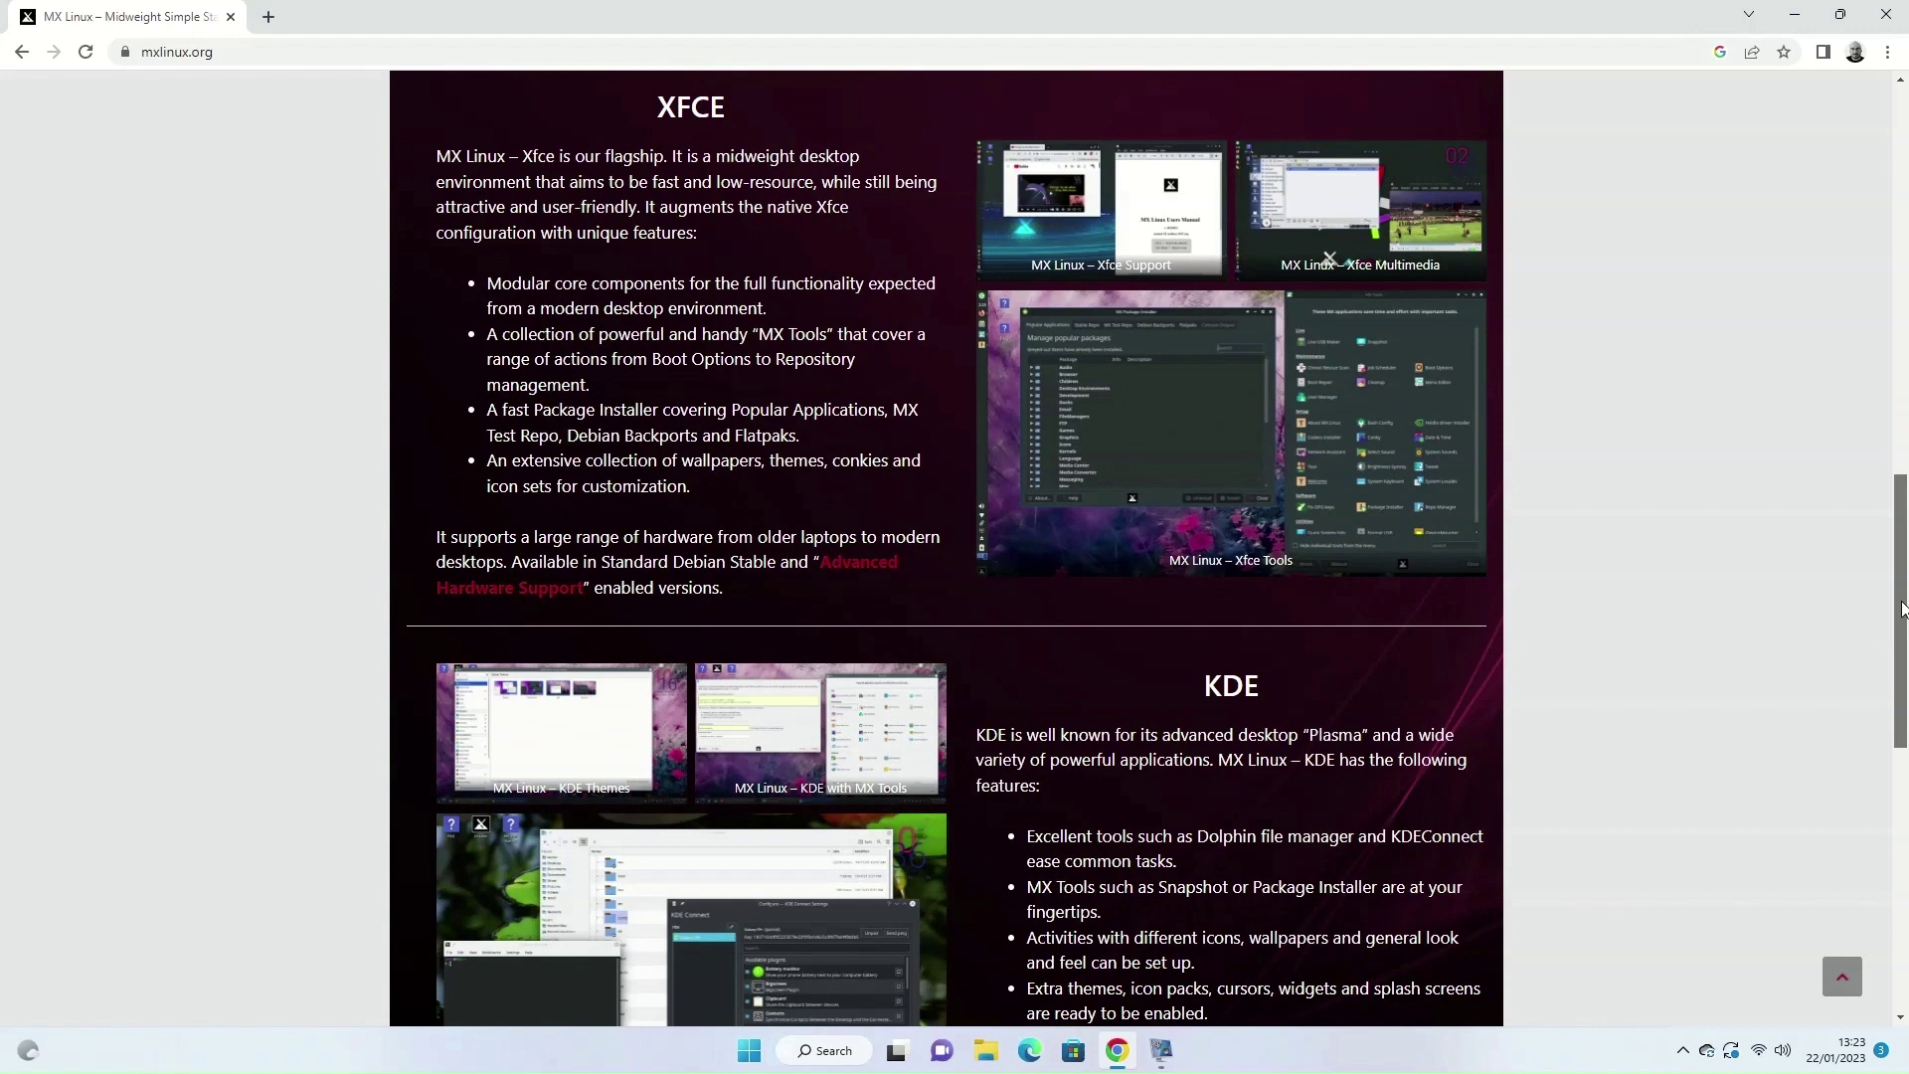
left_click_drag(1902, 609, 1905, 821)
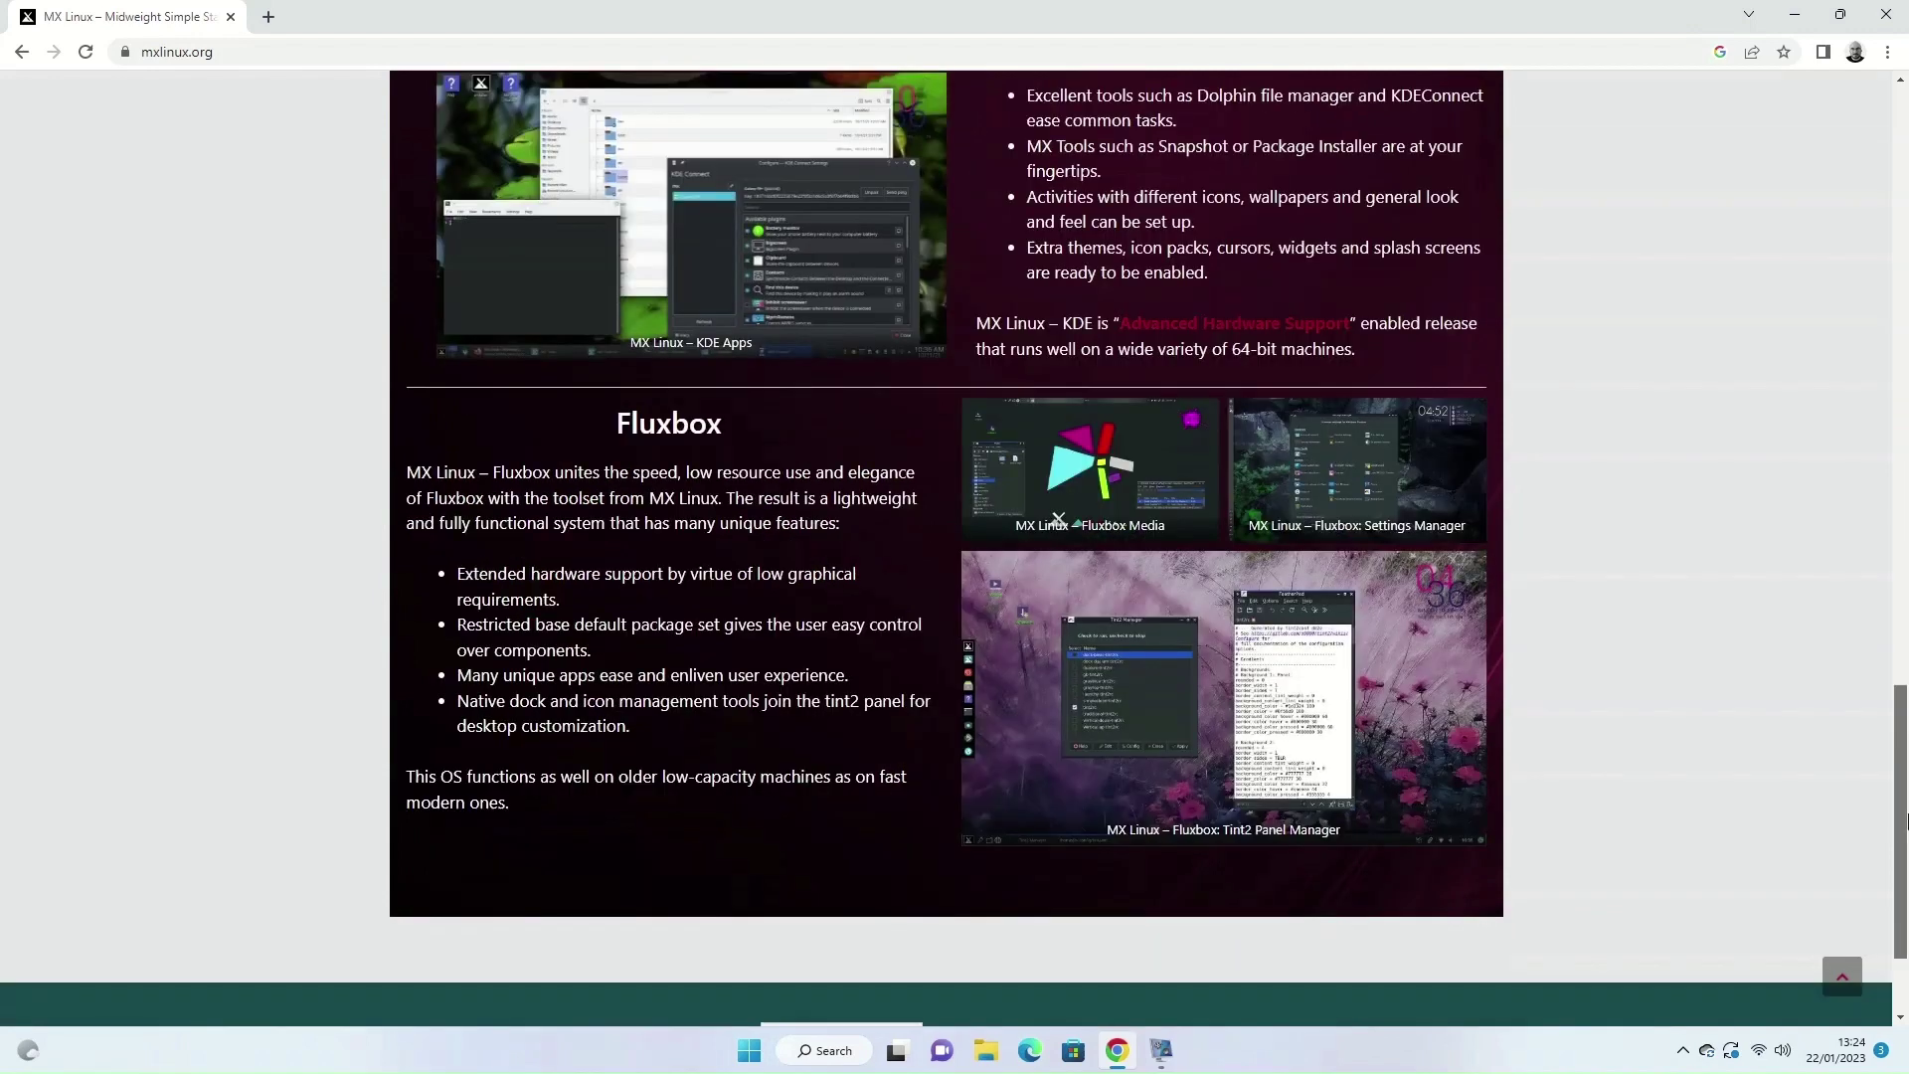
key("F5")
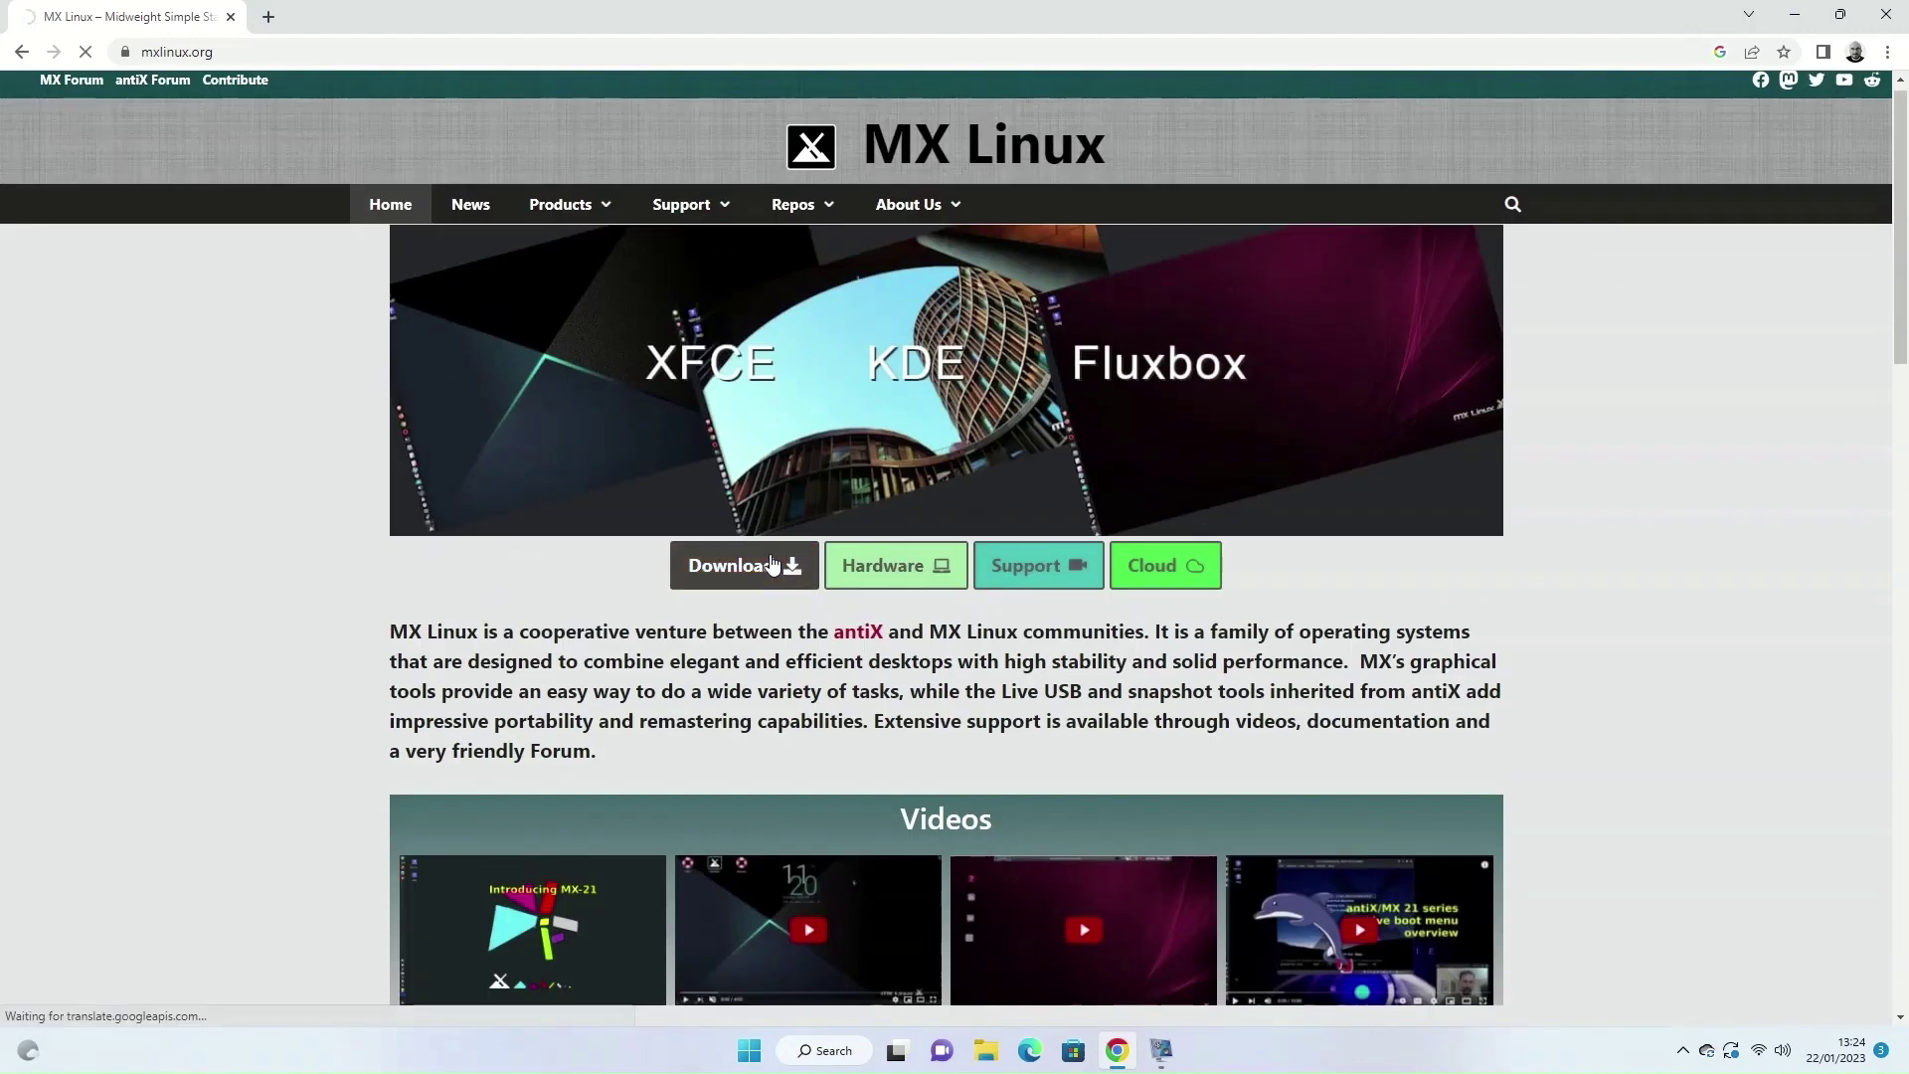
Step: Open the Download Links page and pick the MX-21.3_x64 "ahs" Xfce ISO
left_click(771, 564)
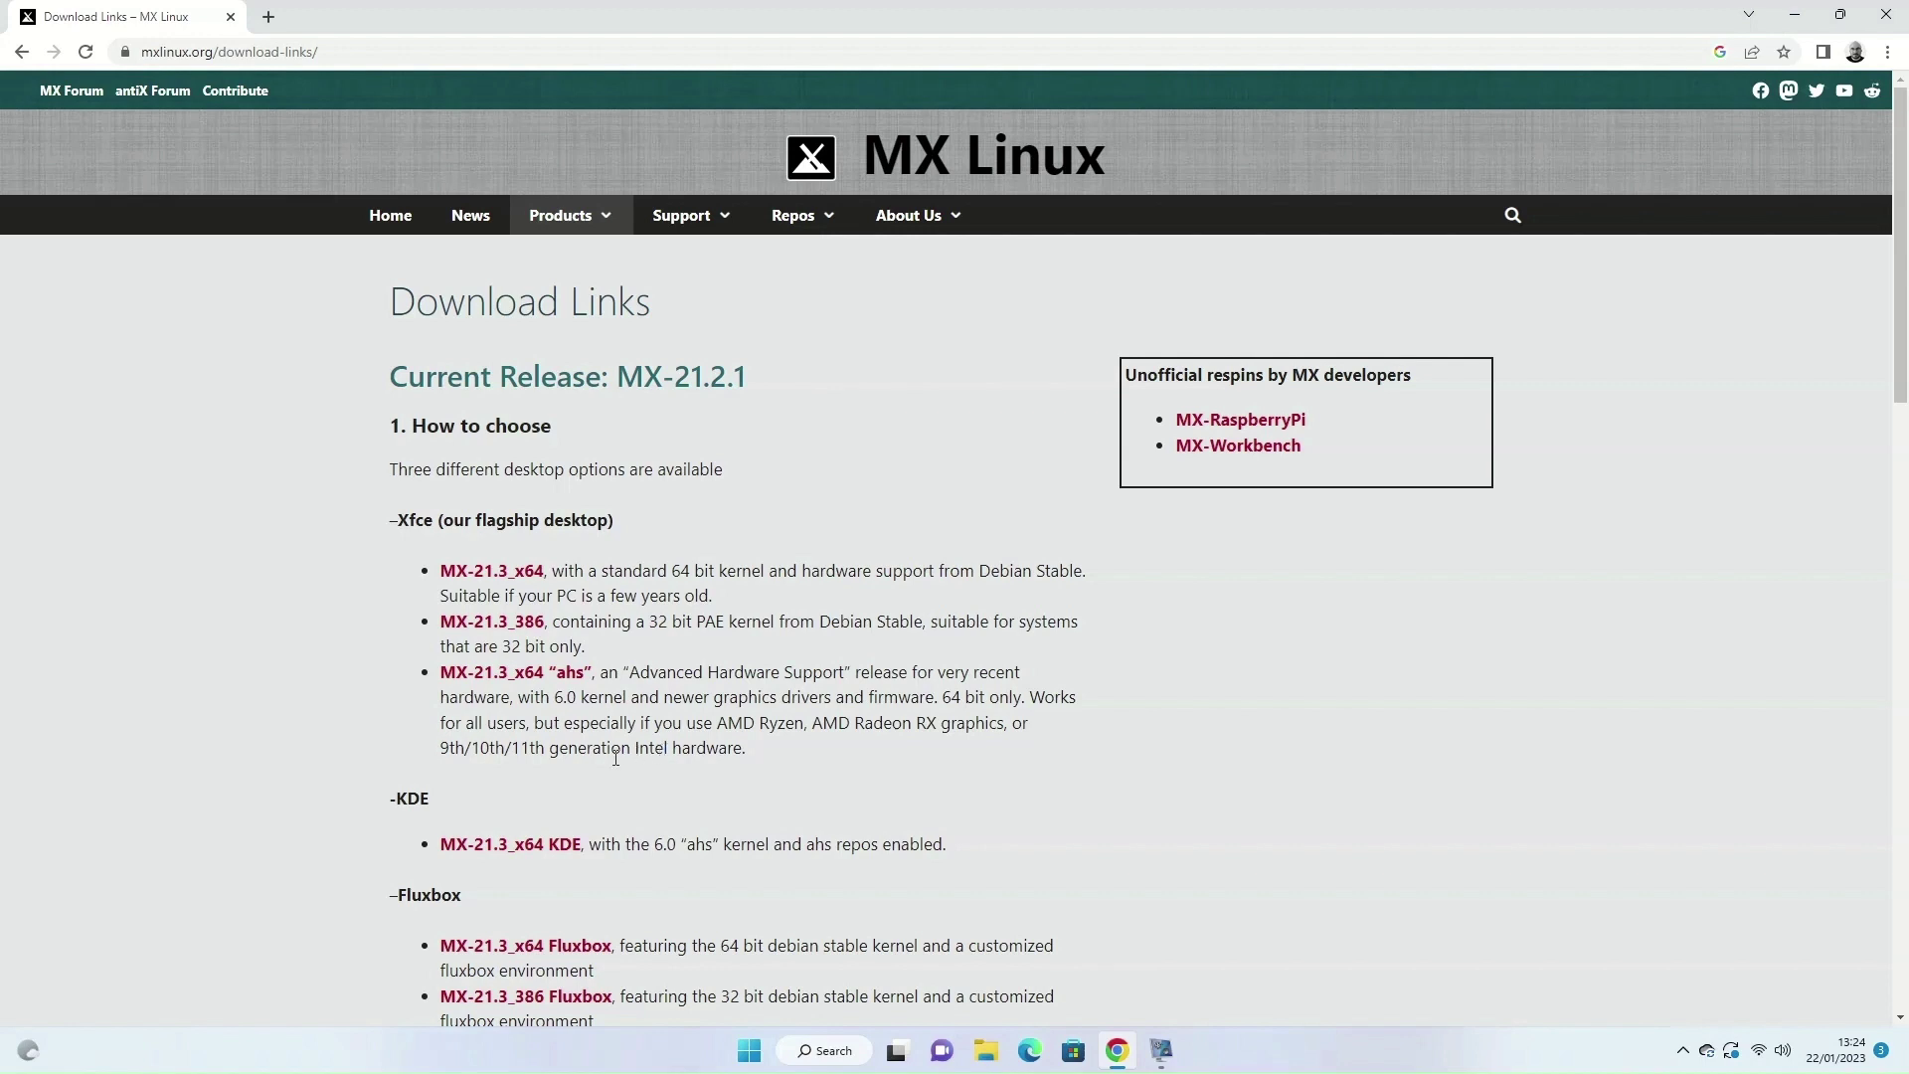
left_click(529, 674)
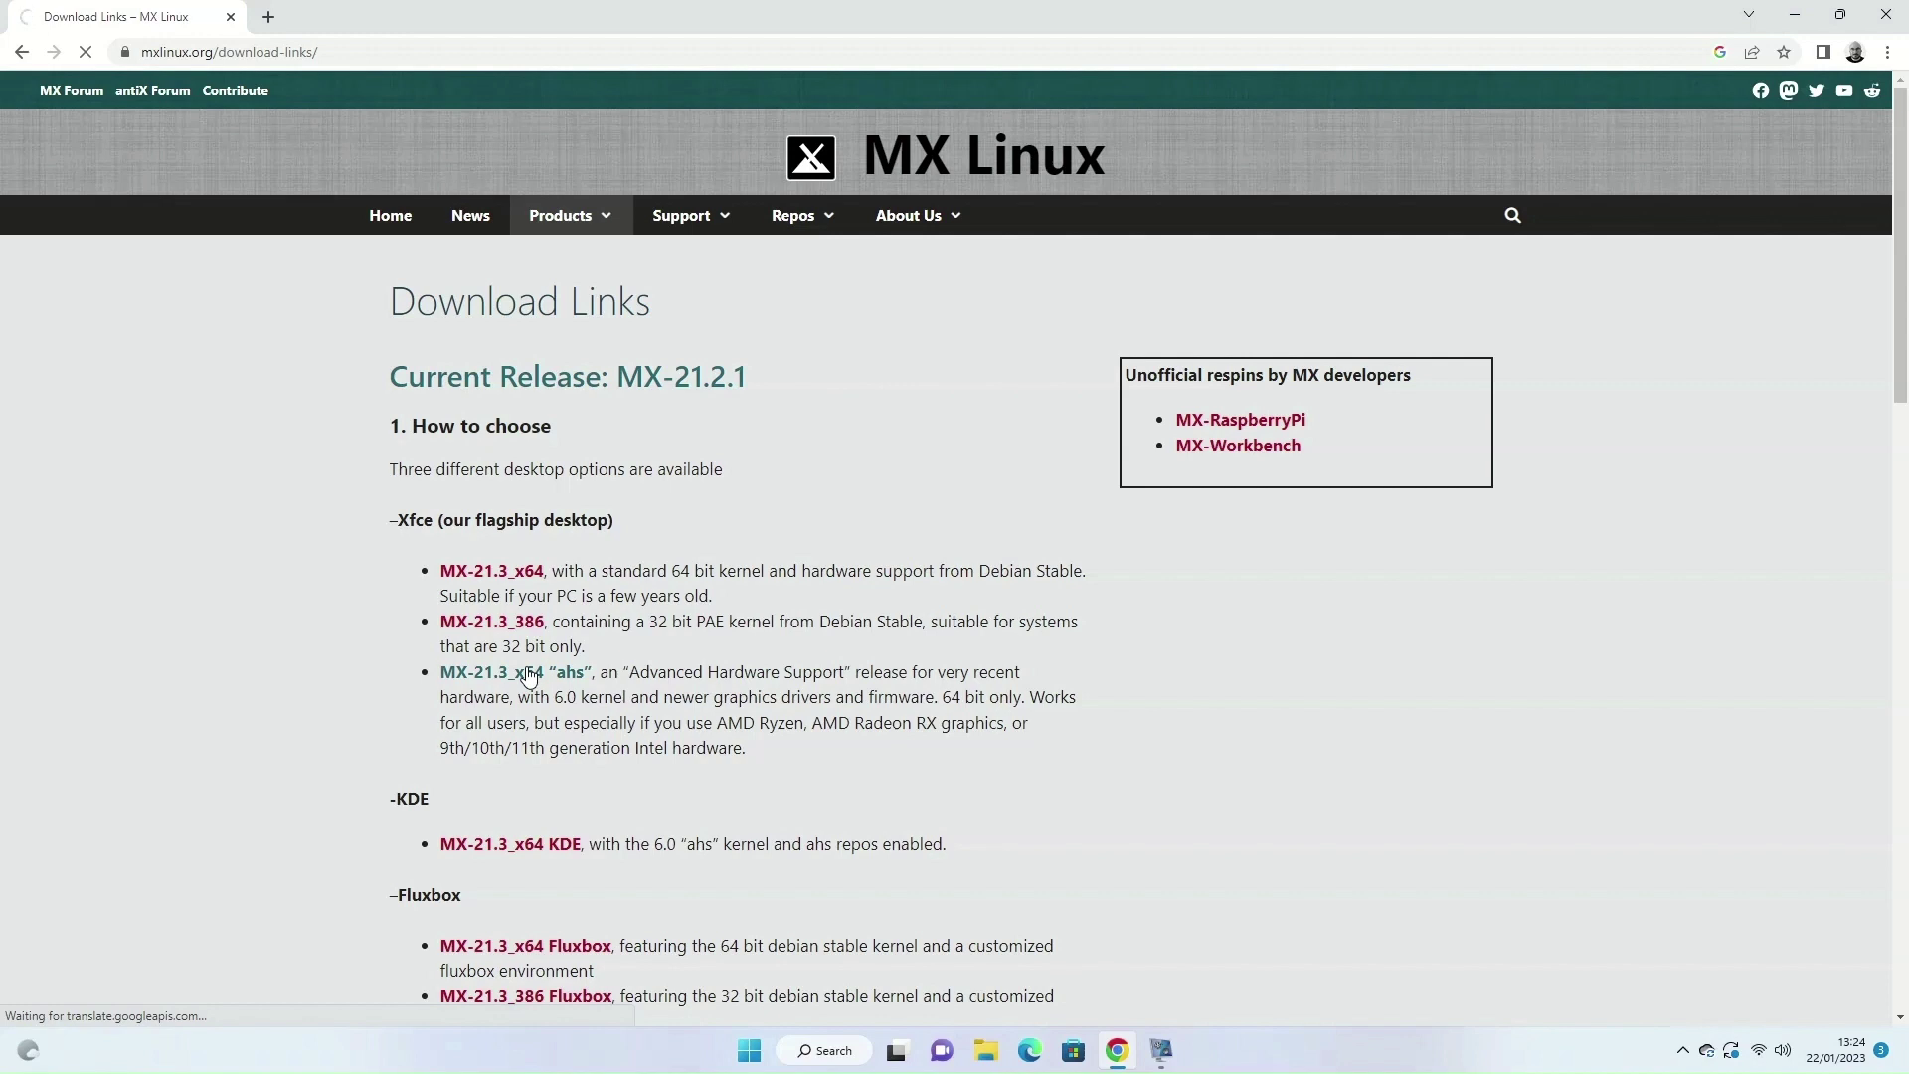
Step: Request MX-21.3_ahs_x64.iso on SourceForge and accept the privacy notice to start the 1.9 GB download
left_click(528, 673)
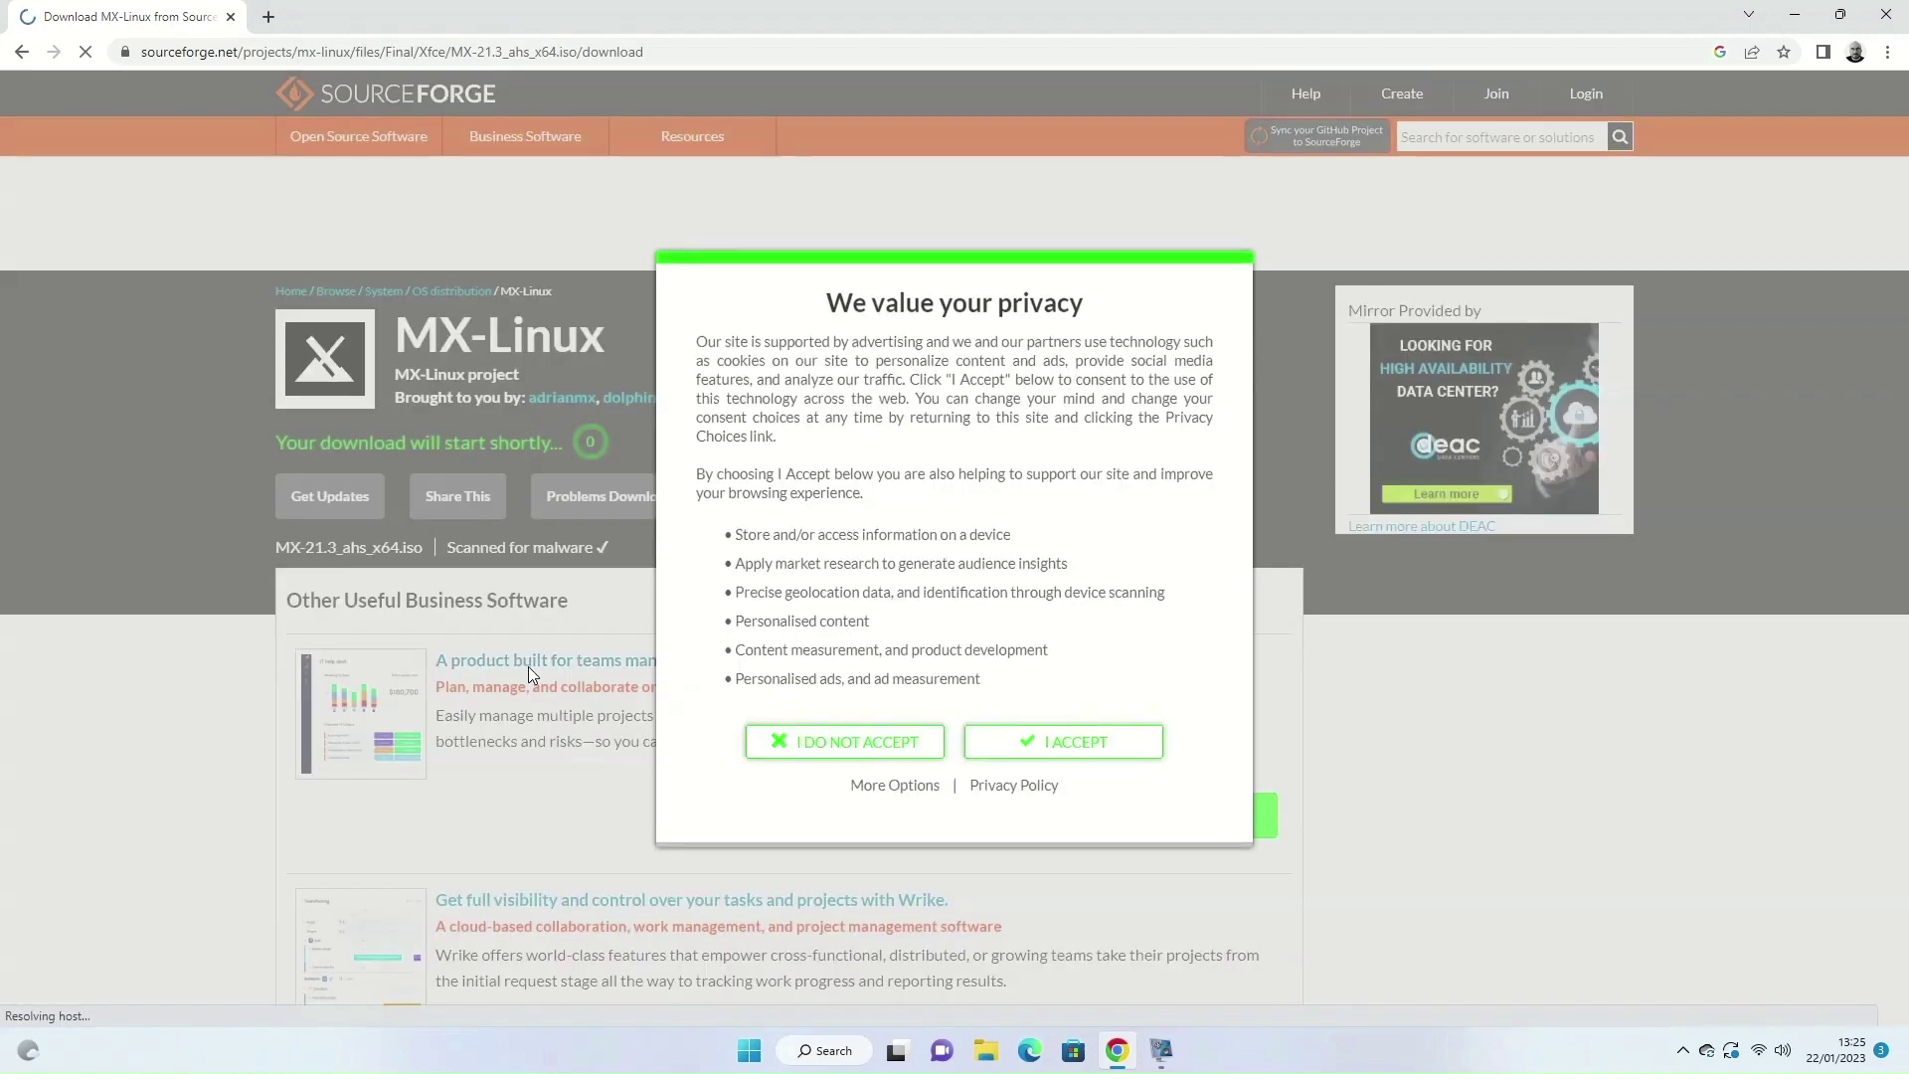
left_click(1063, 742)
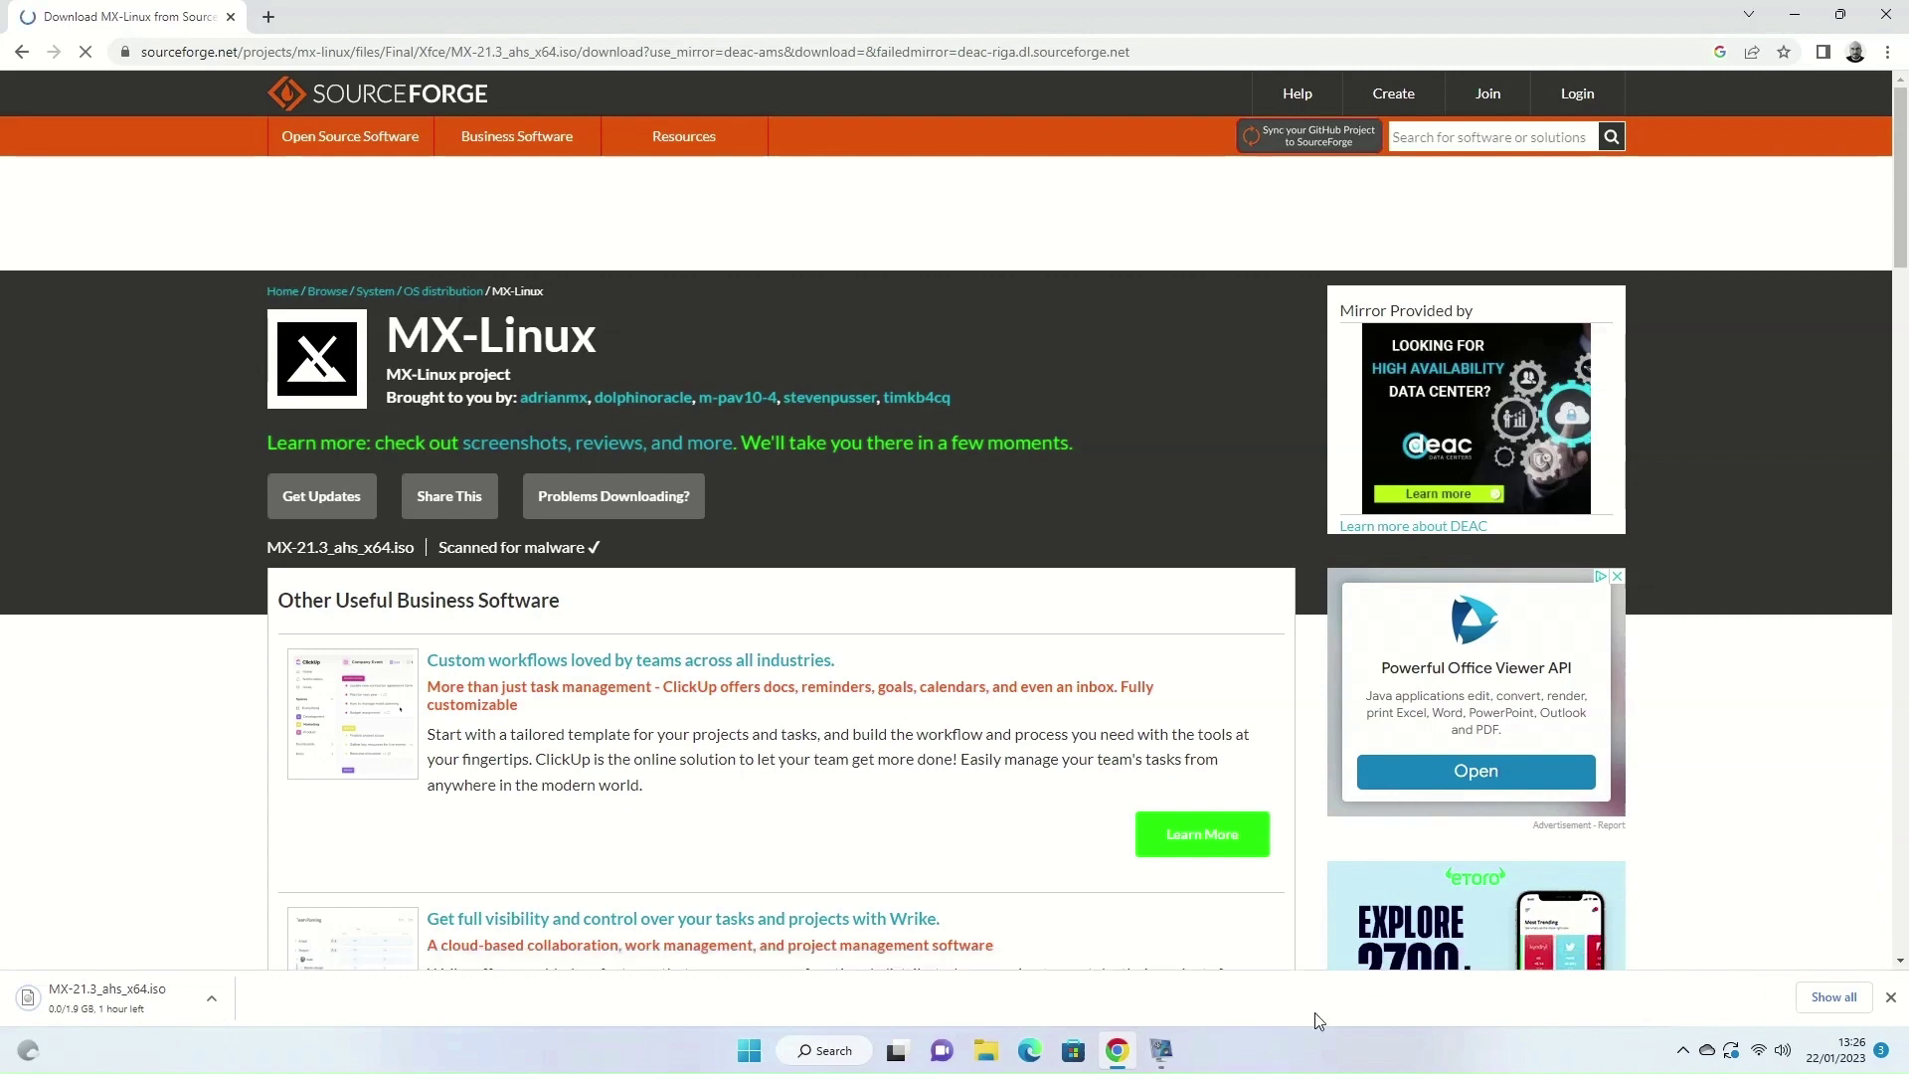
left_click(452, 50)
Step: Go to etcher.io and start downloading the 139 MB balenaEtcher installer for Windows
type("etcher.i")
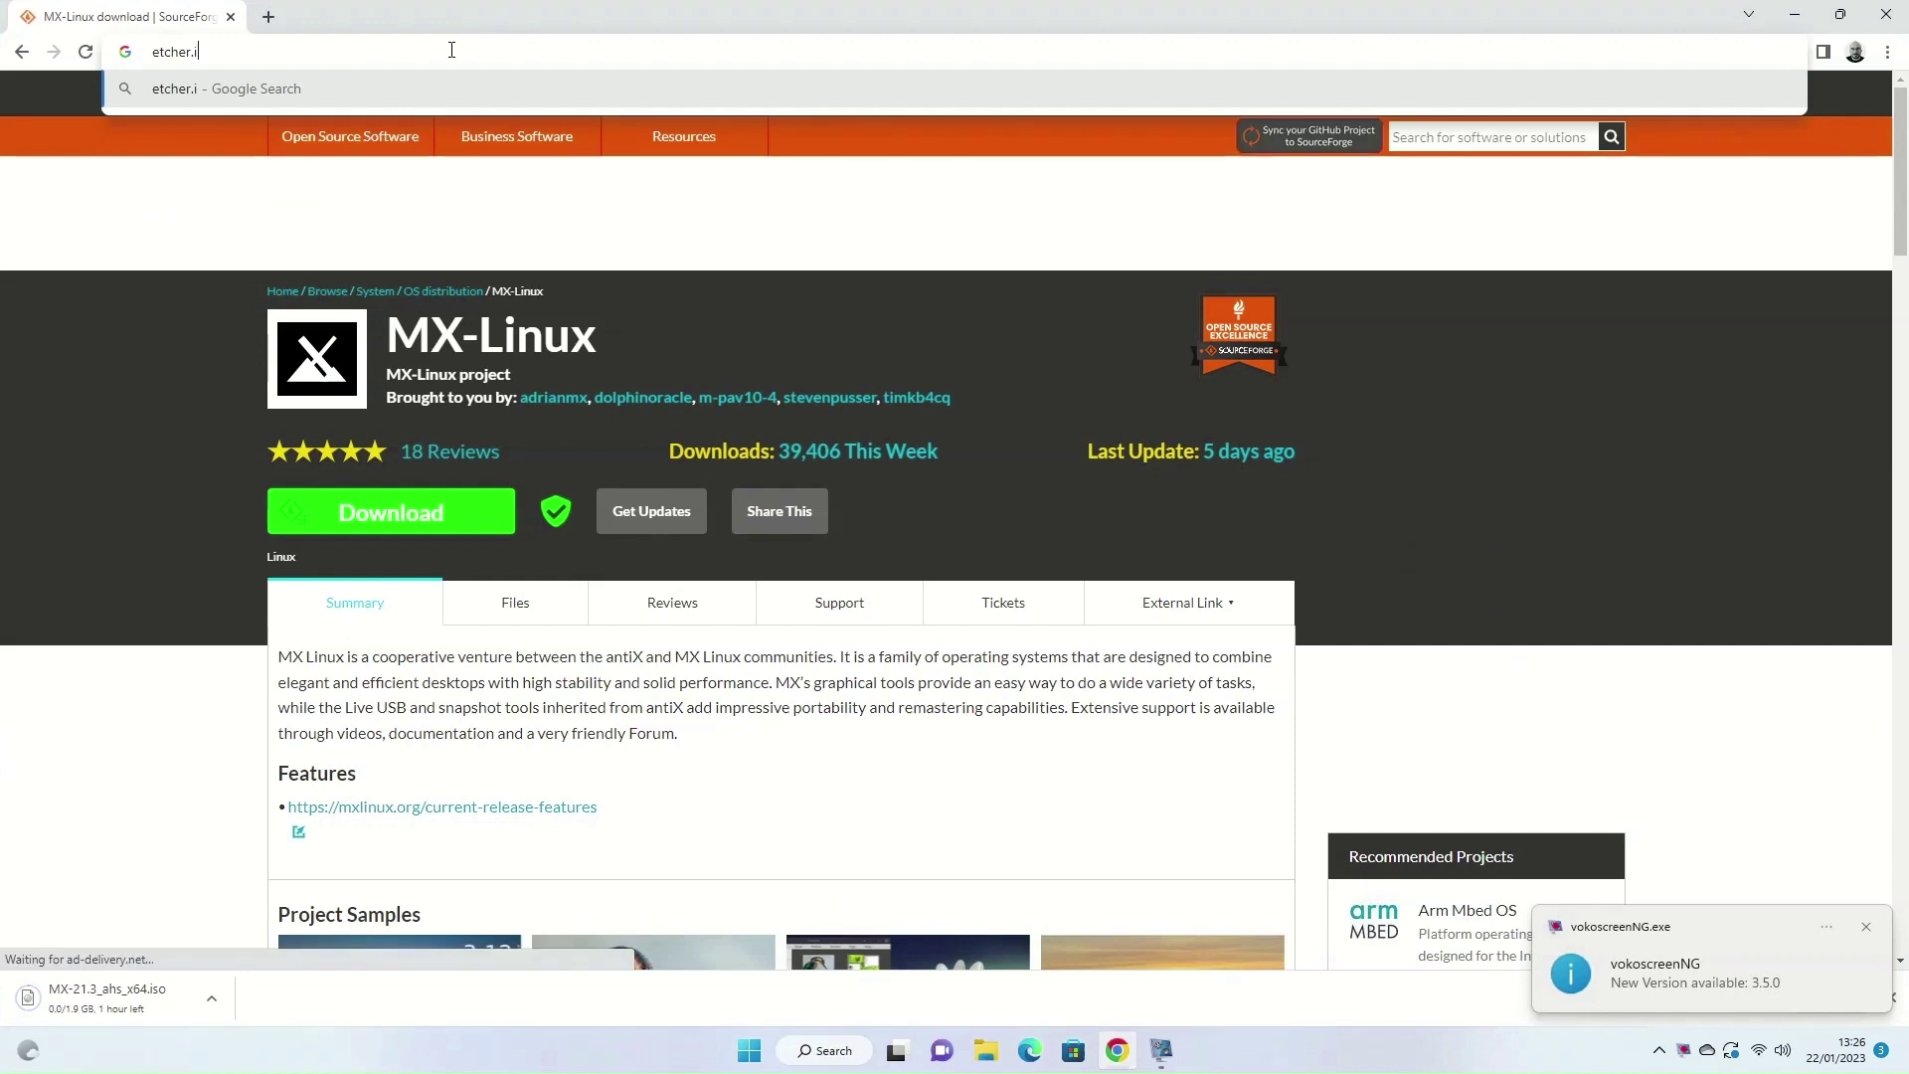
type("o")
key("Return")
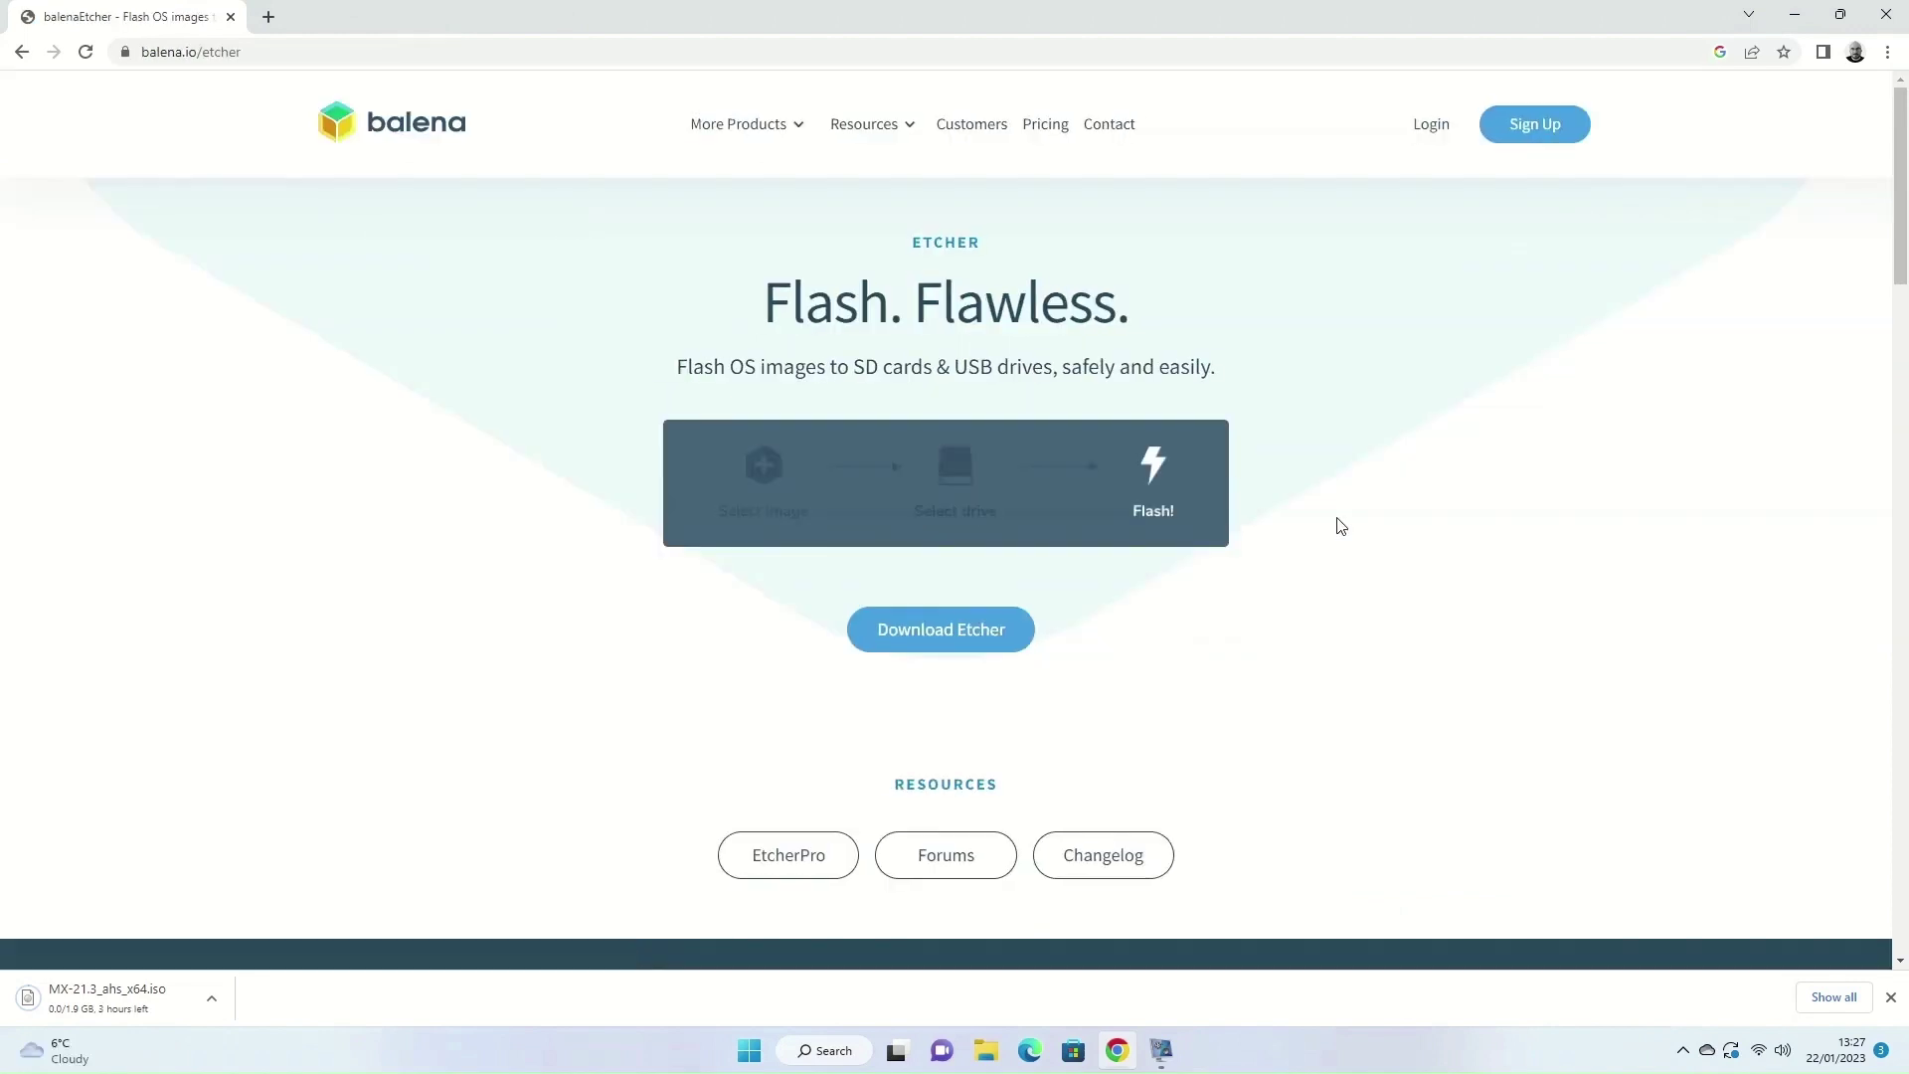
left_click(951, 639)
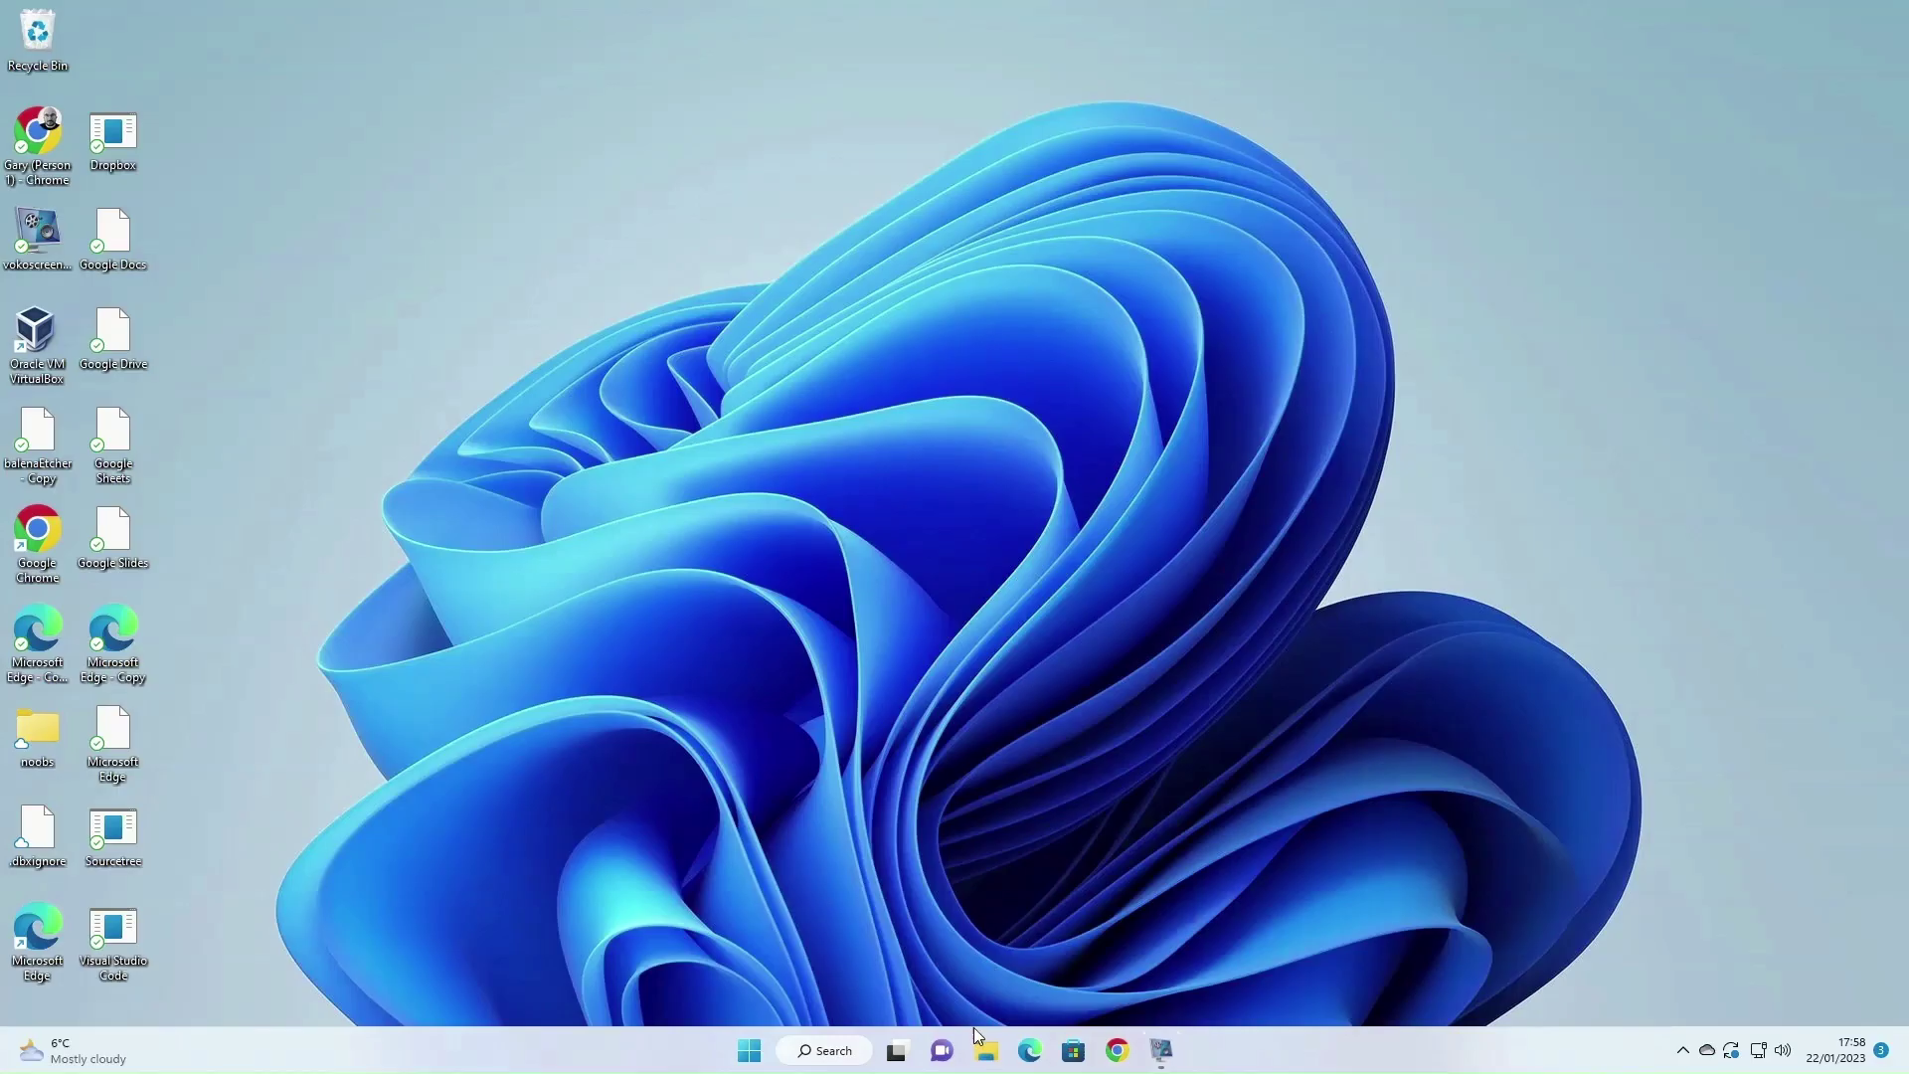
key("super+e")
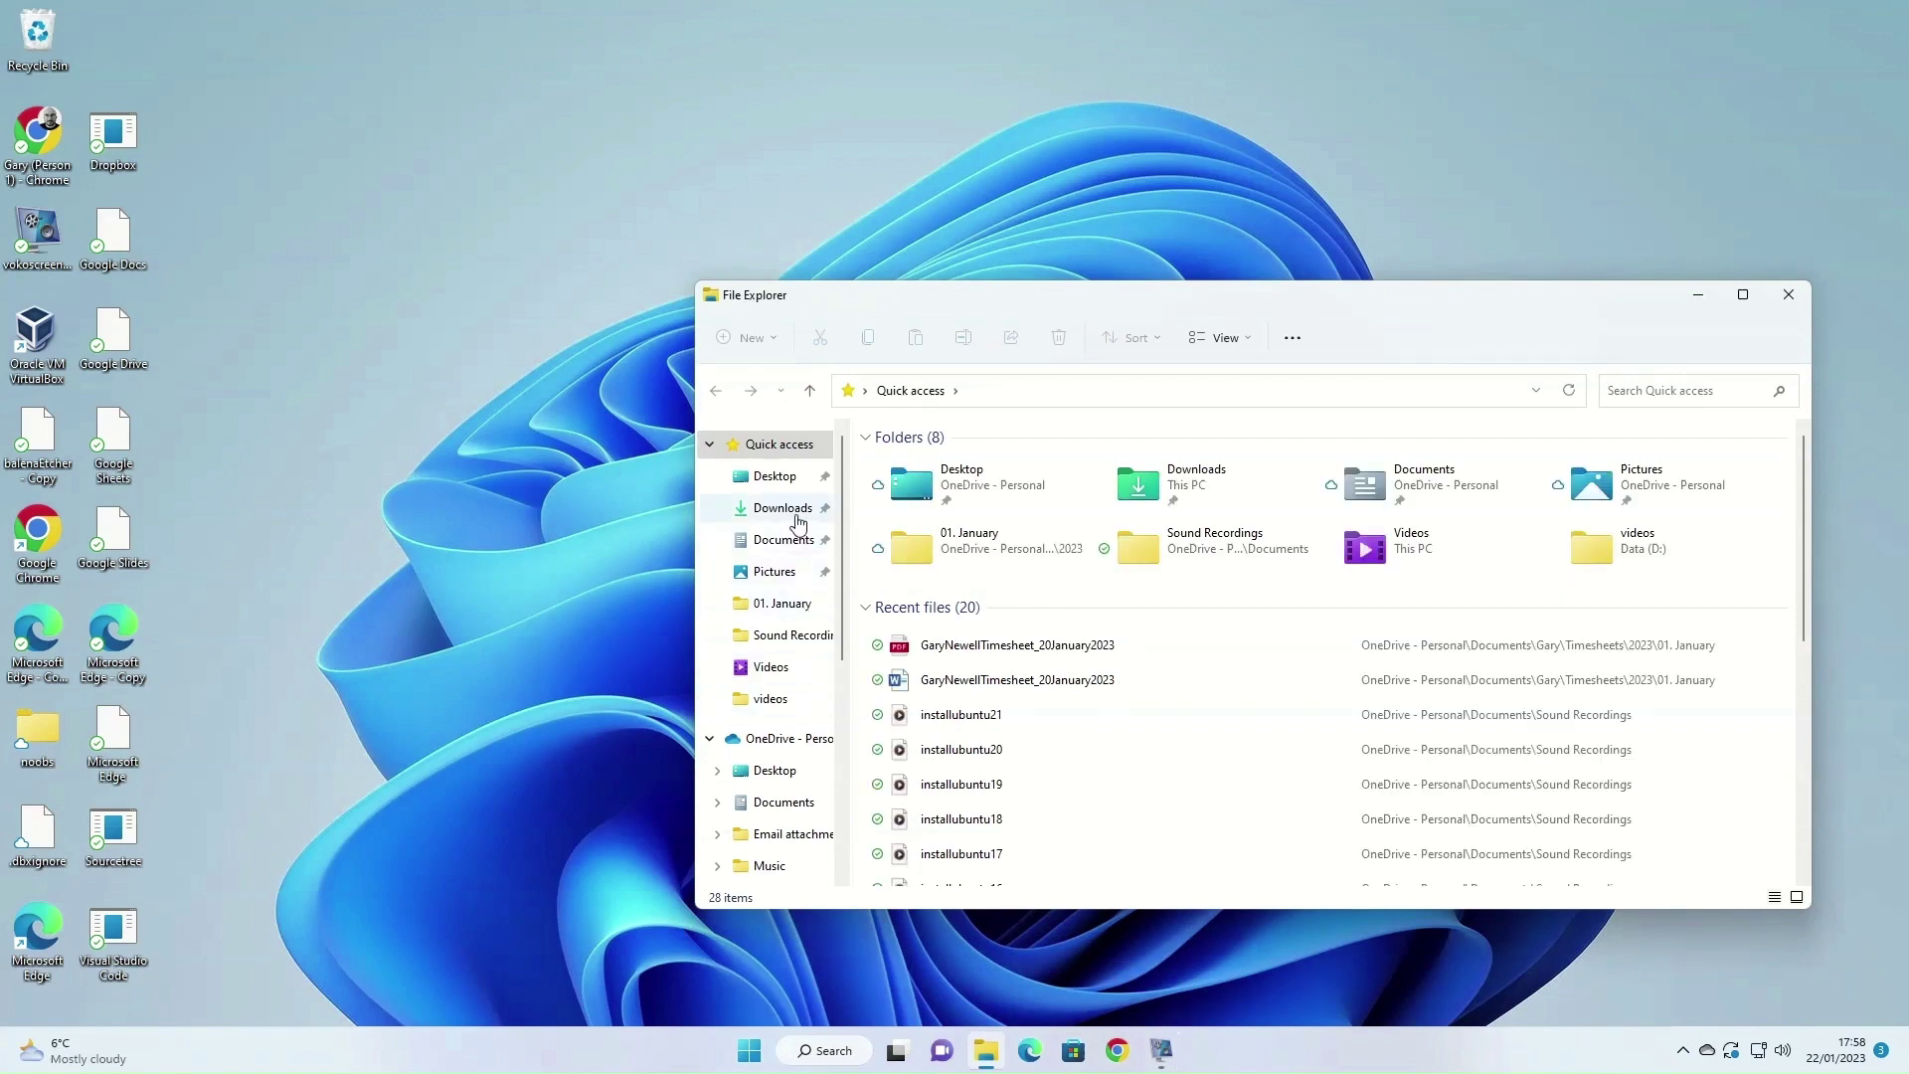
Step: Delete the unfinished .crdownload file from the Downloads folder
left_click(797, 513)
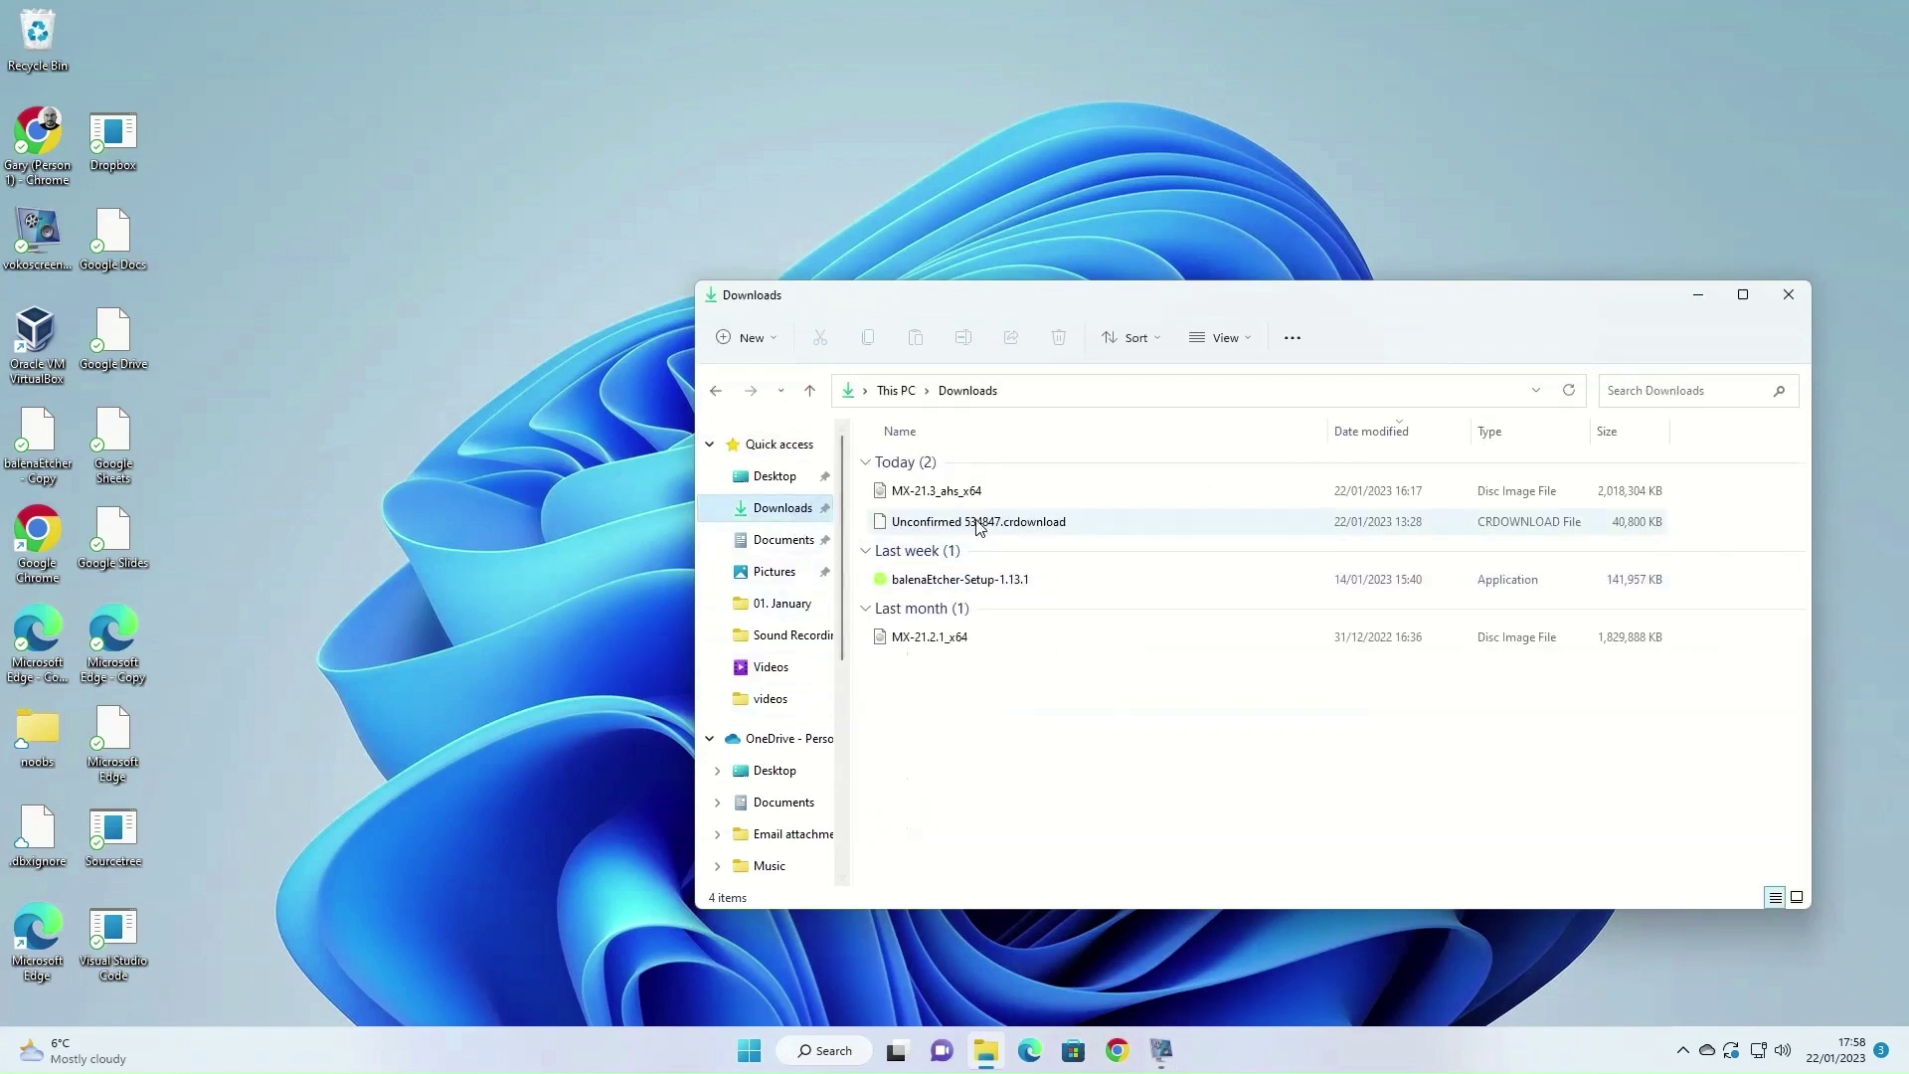
left_click(980, 528)
key("Delete")
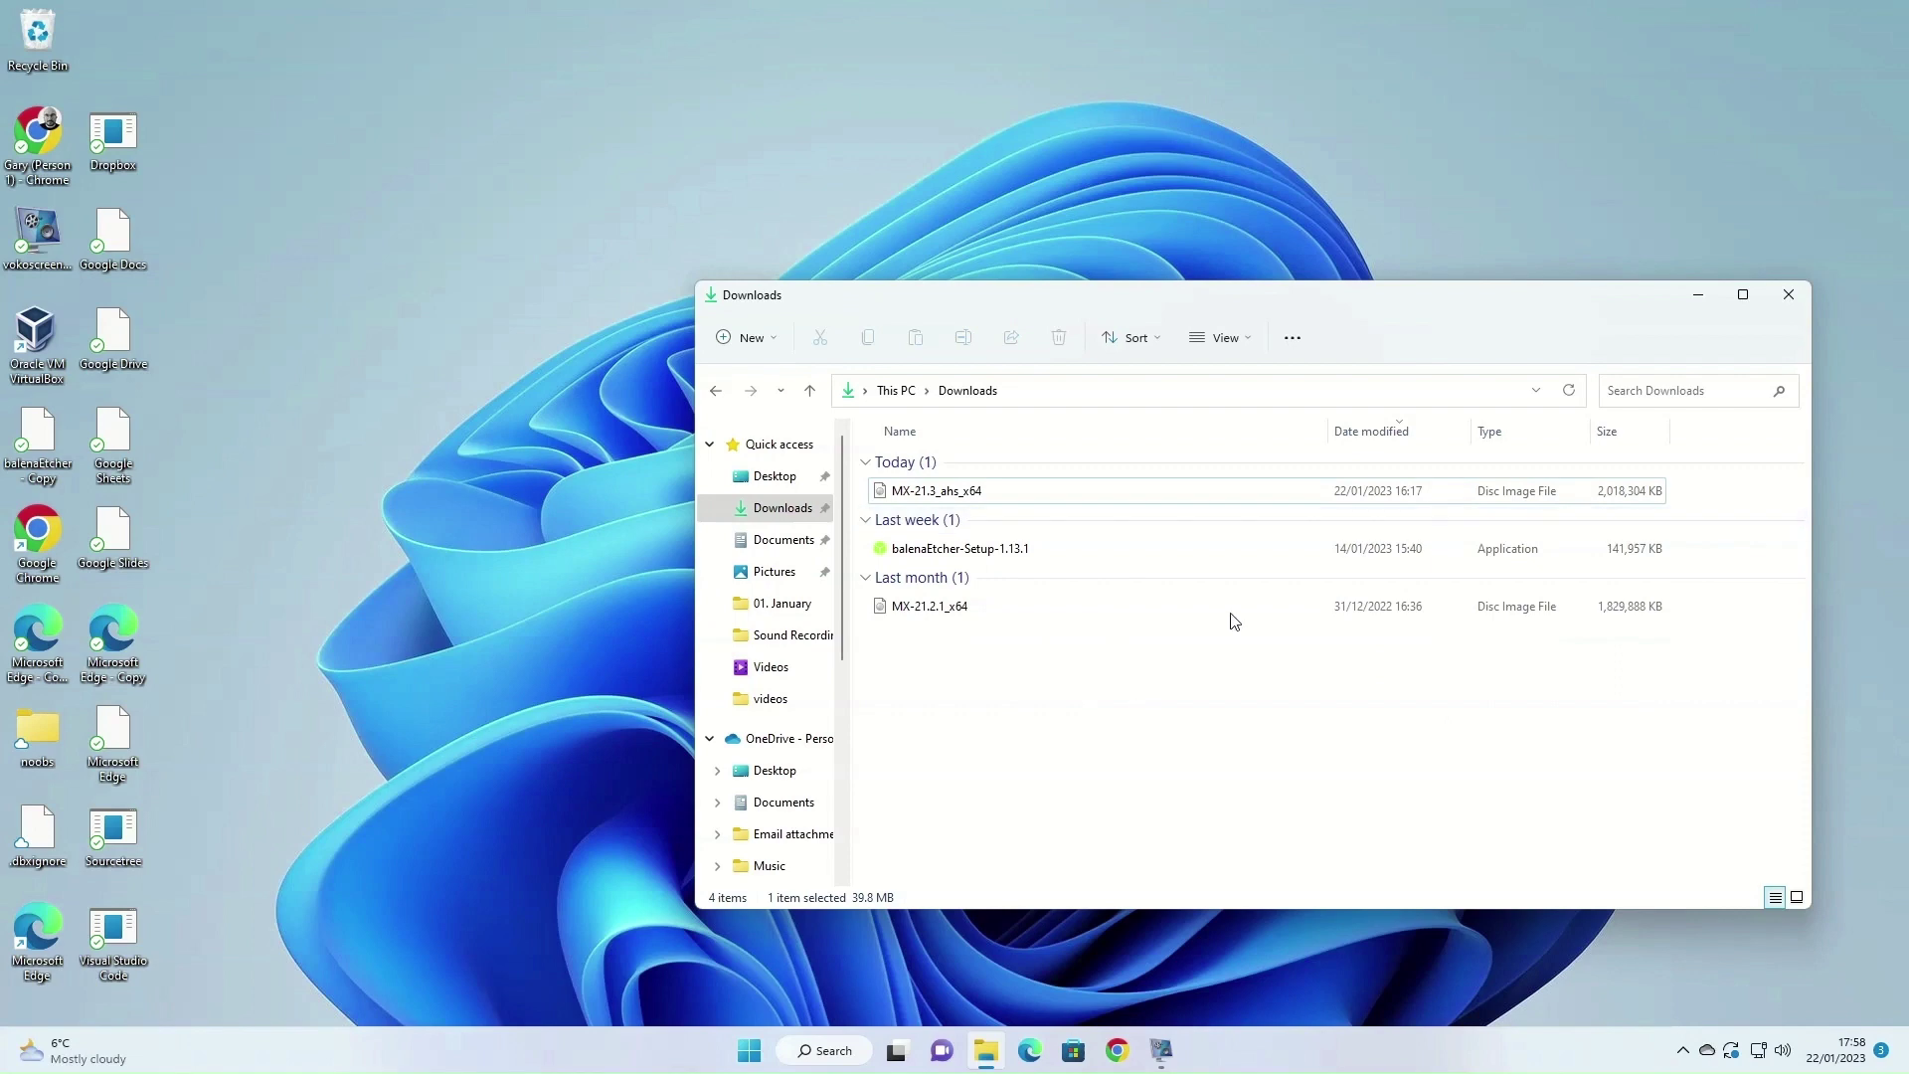
Step: Run balenaEtcher-Setup-1.13.1 and accept its licence agreement
mouse_move(1014, 562)
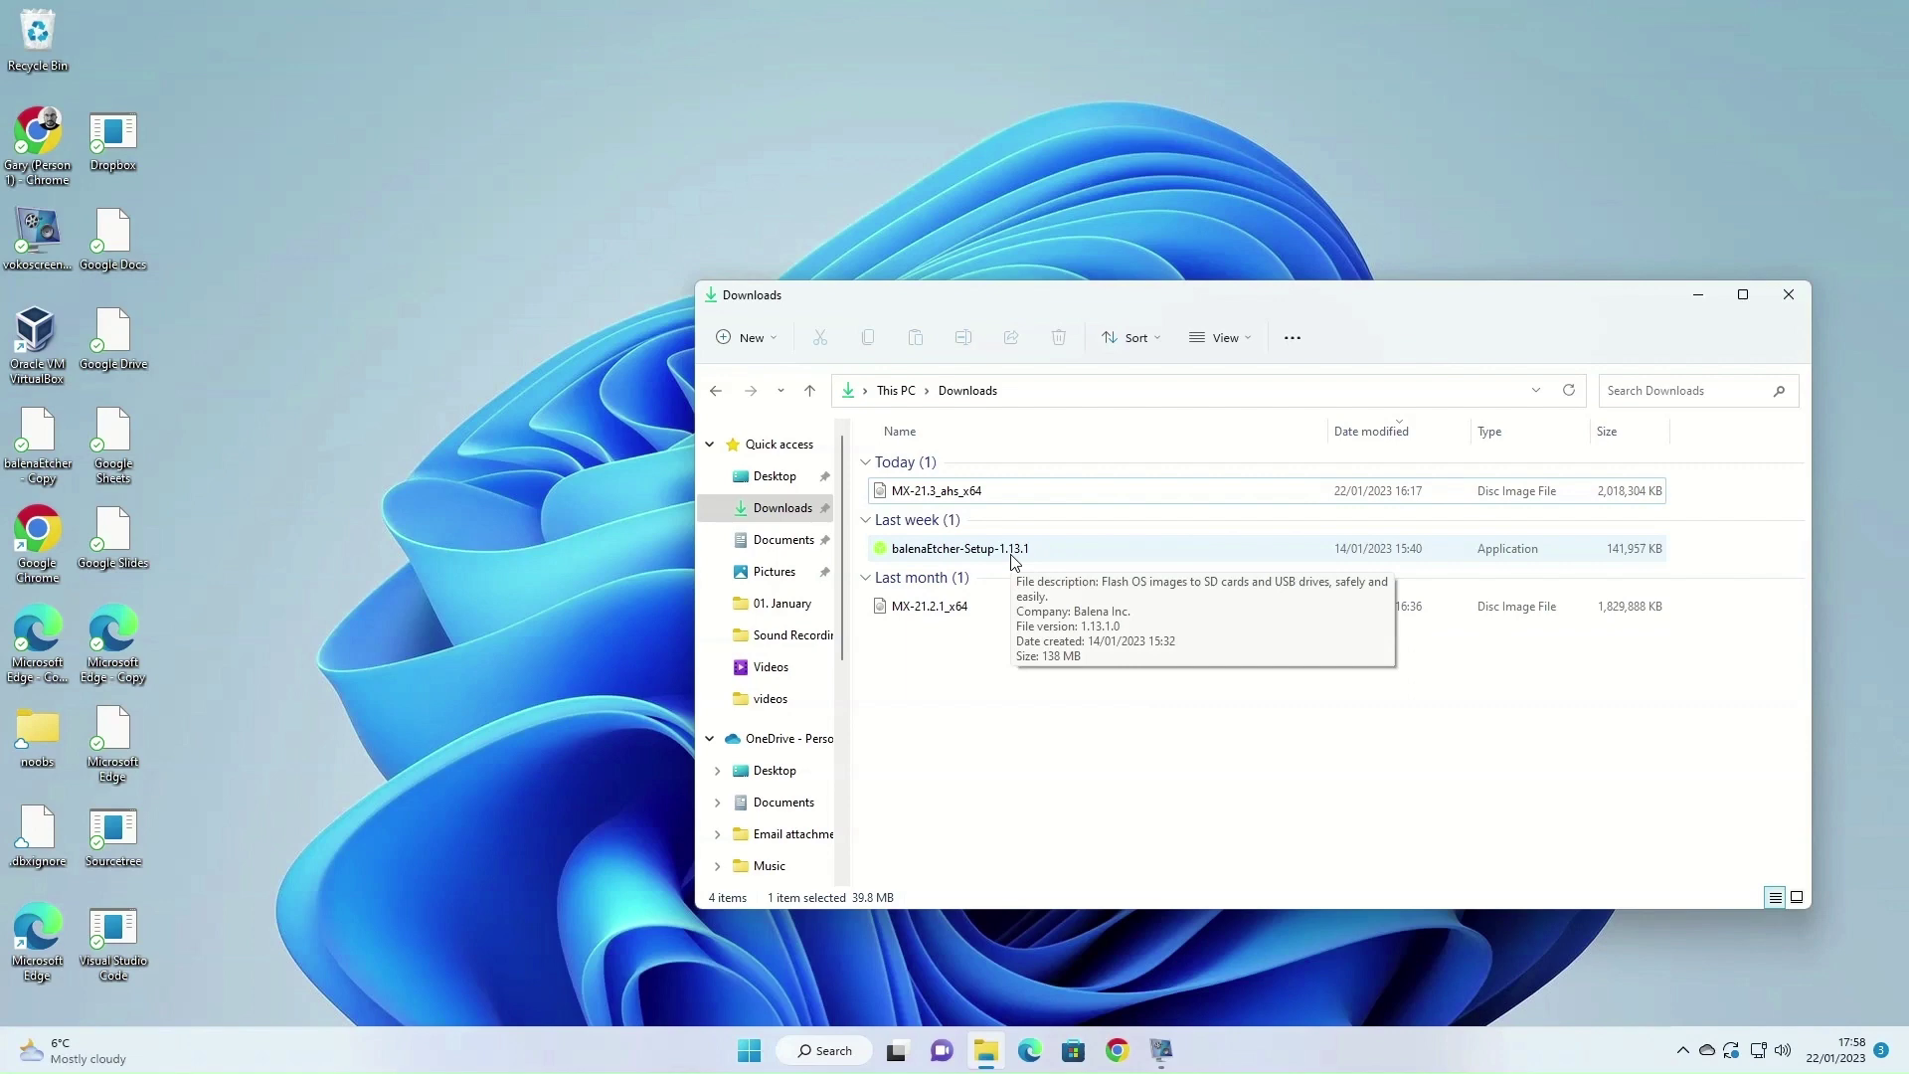
double_click(1014, 562)
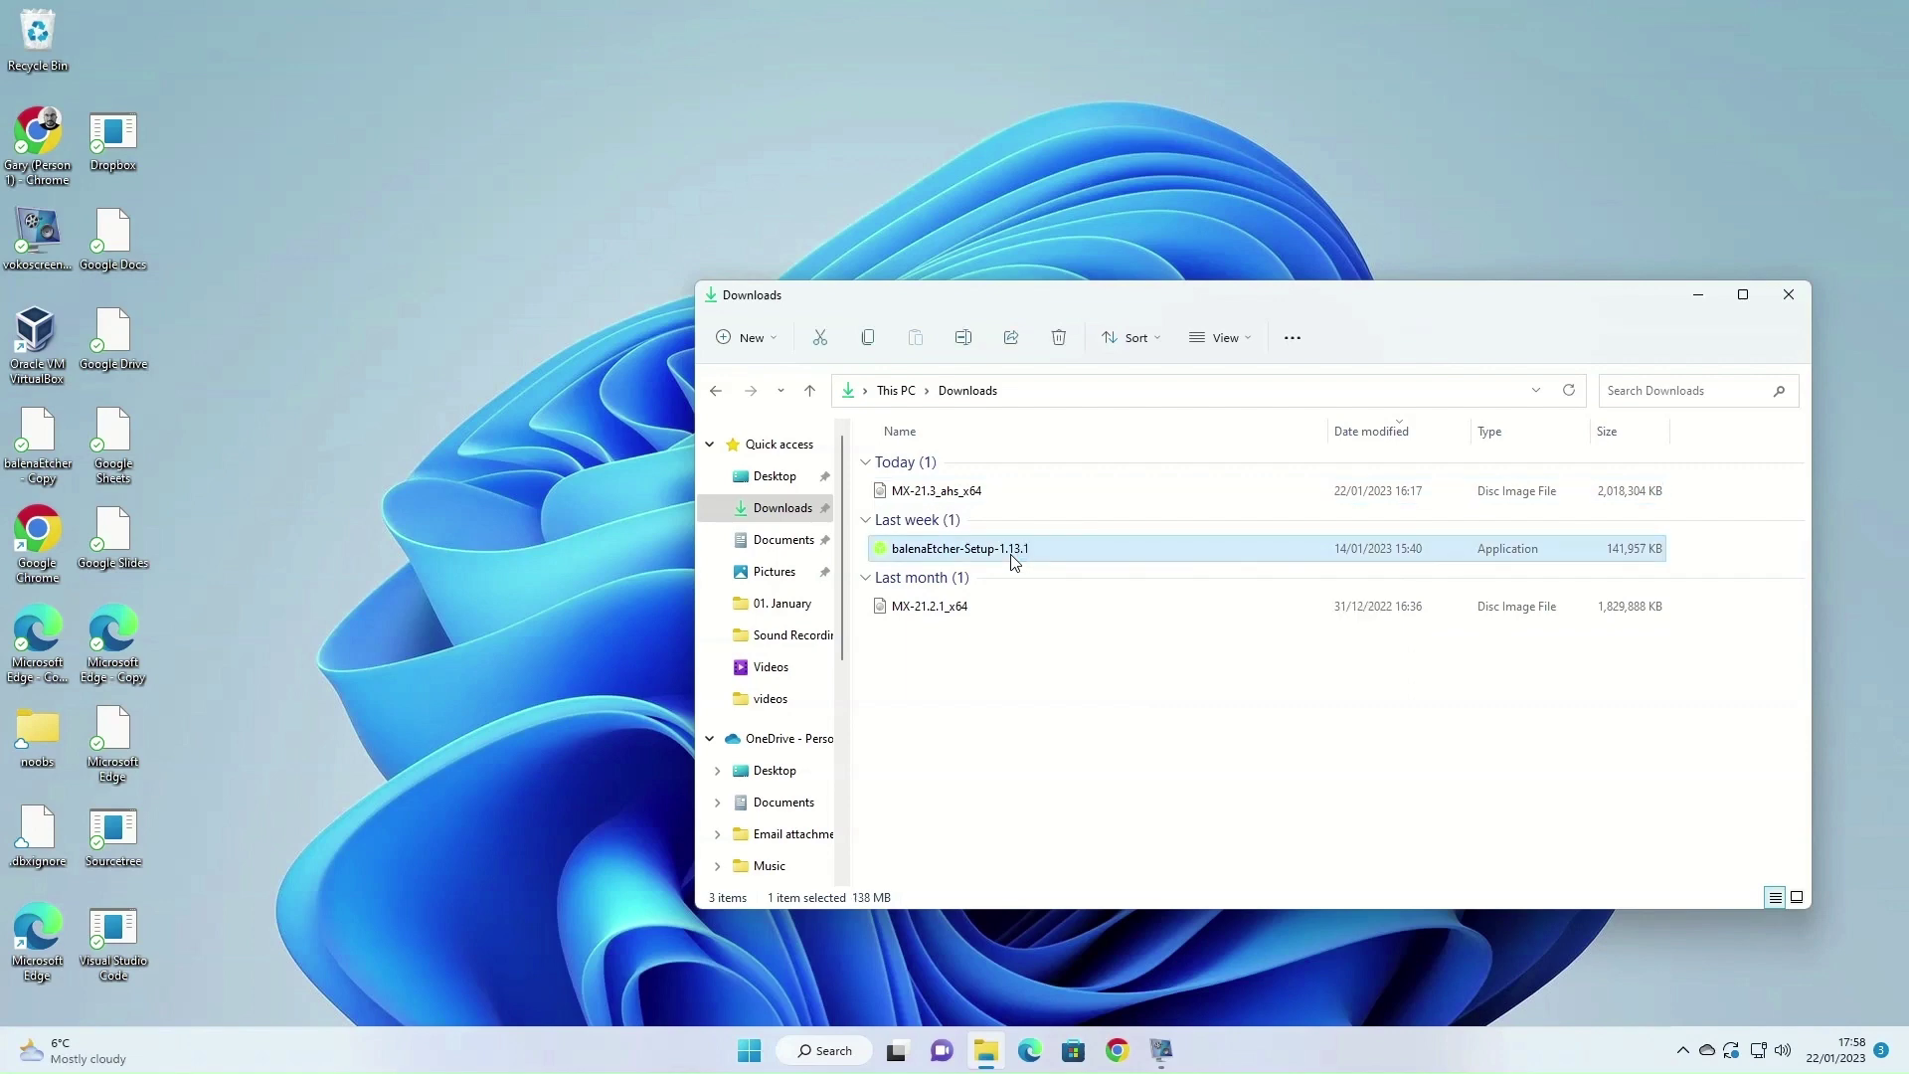
left_click(1055, 686)
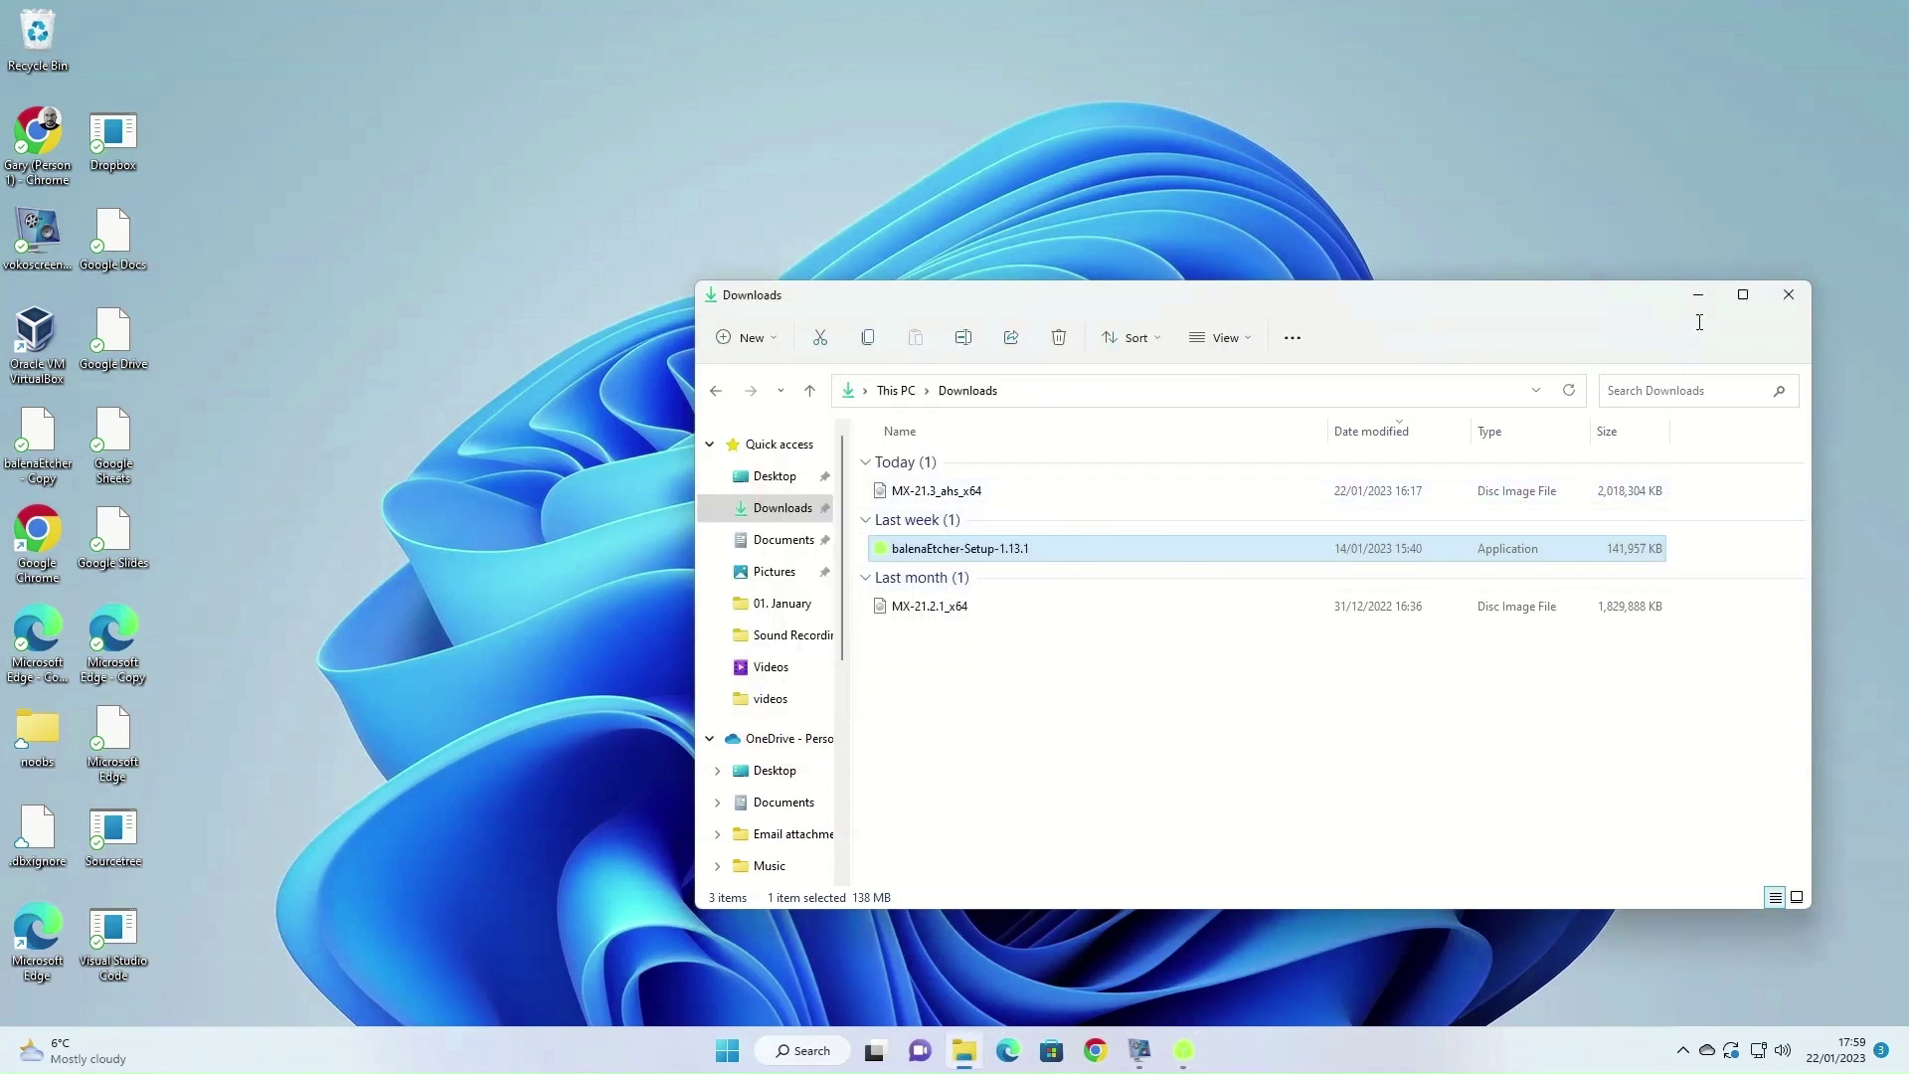
left_click(1699, 295)
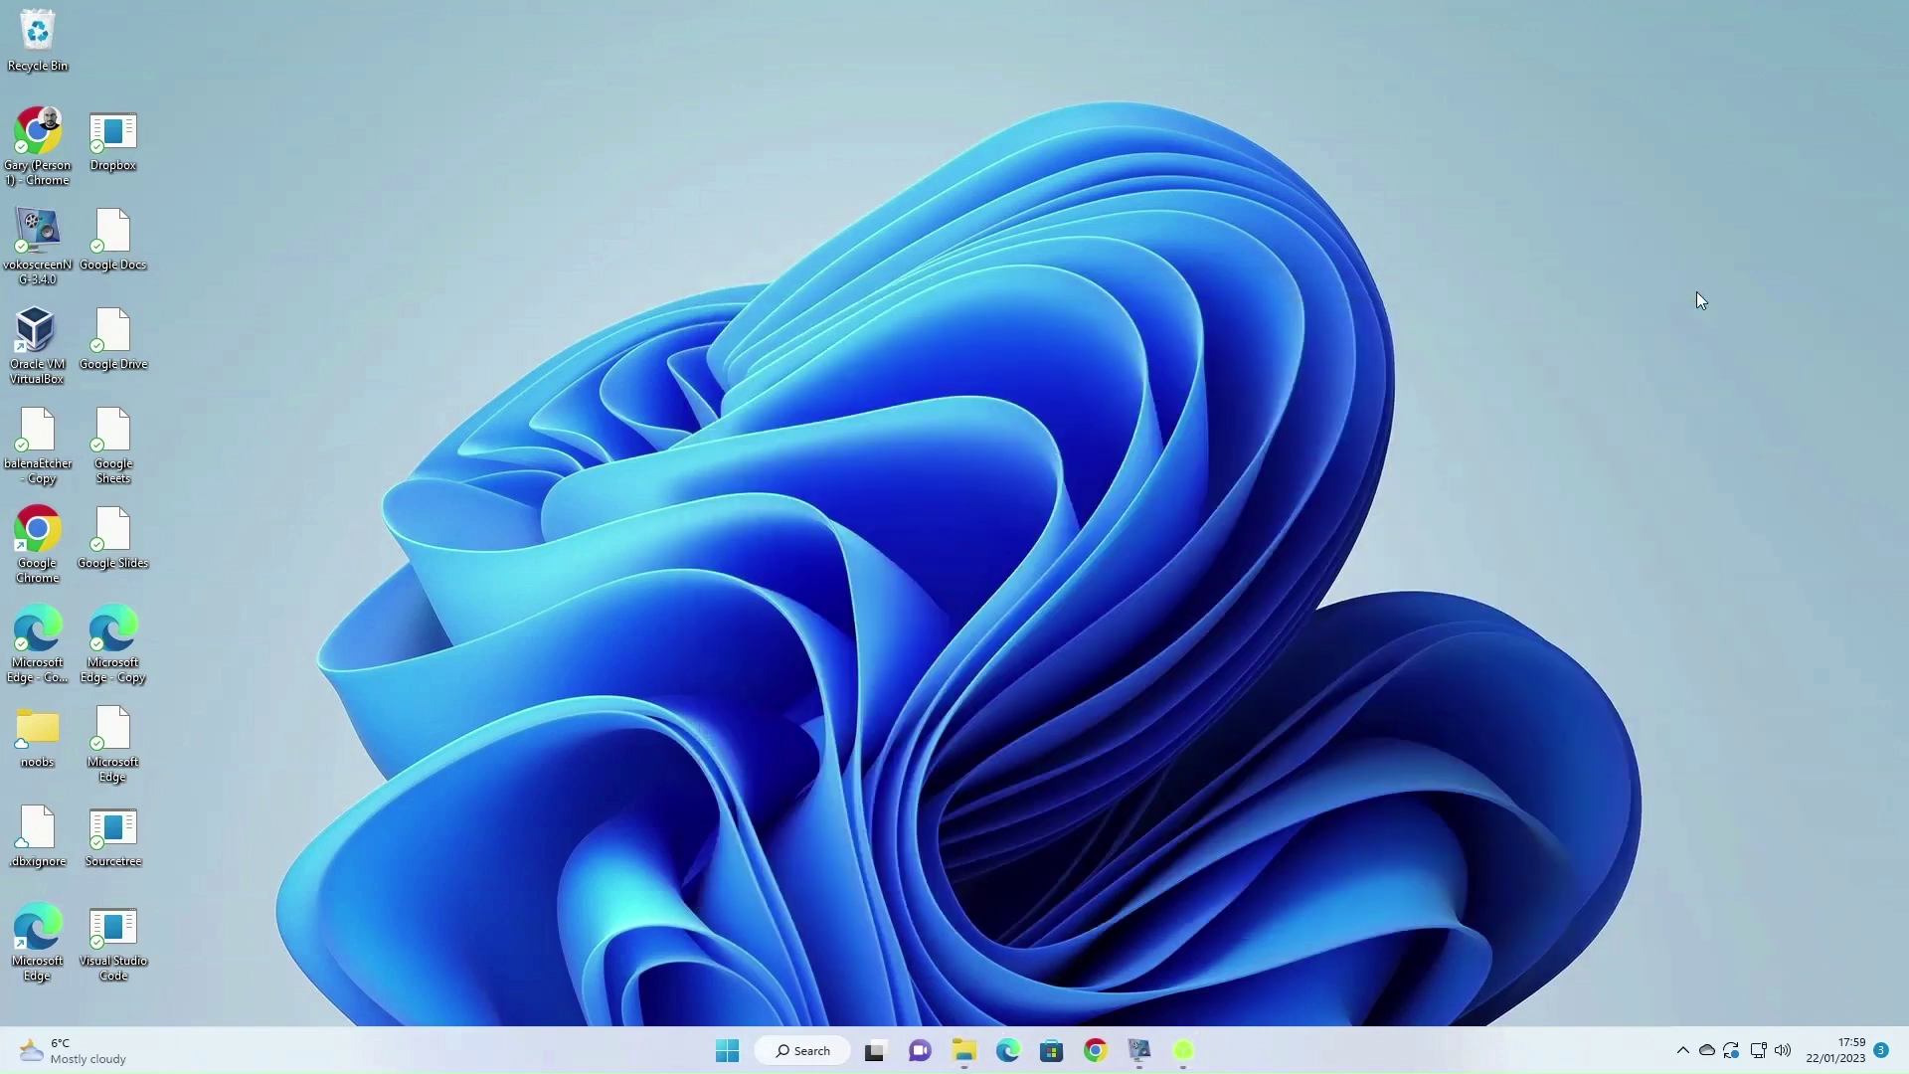
Step: Bring back the balenaEtcher Setup window and let installation finish until Etcher launches
left_click(1196, 1052)
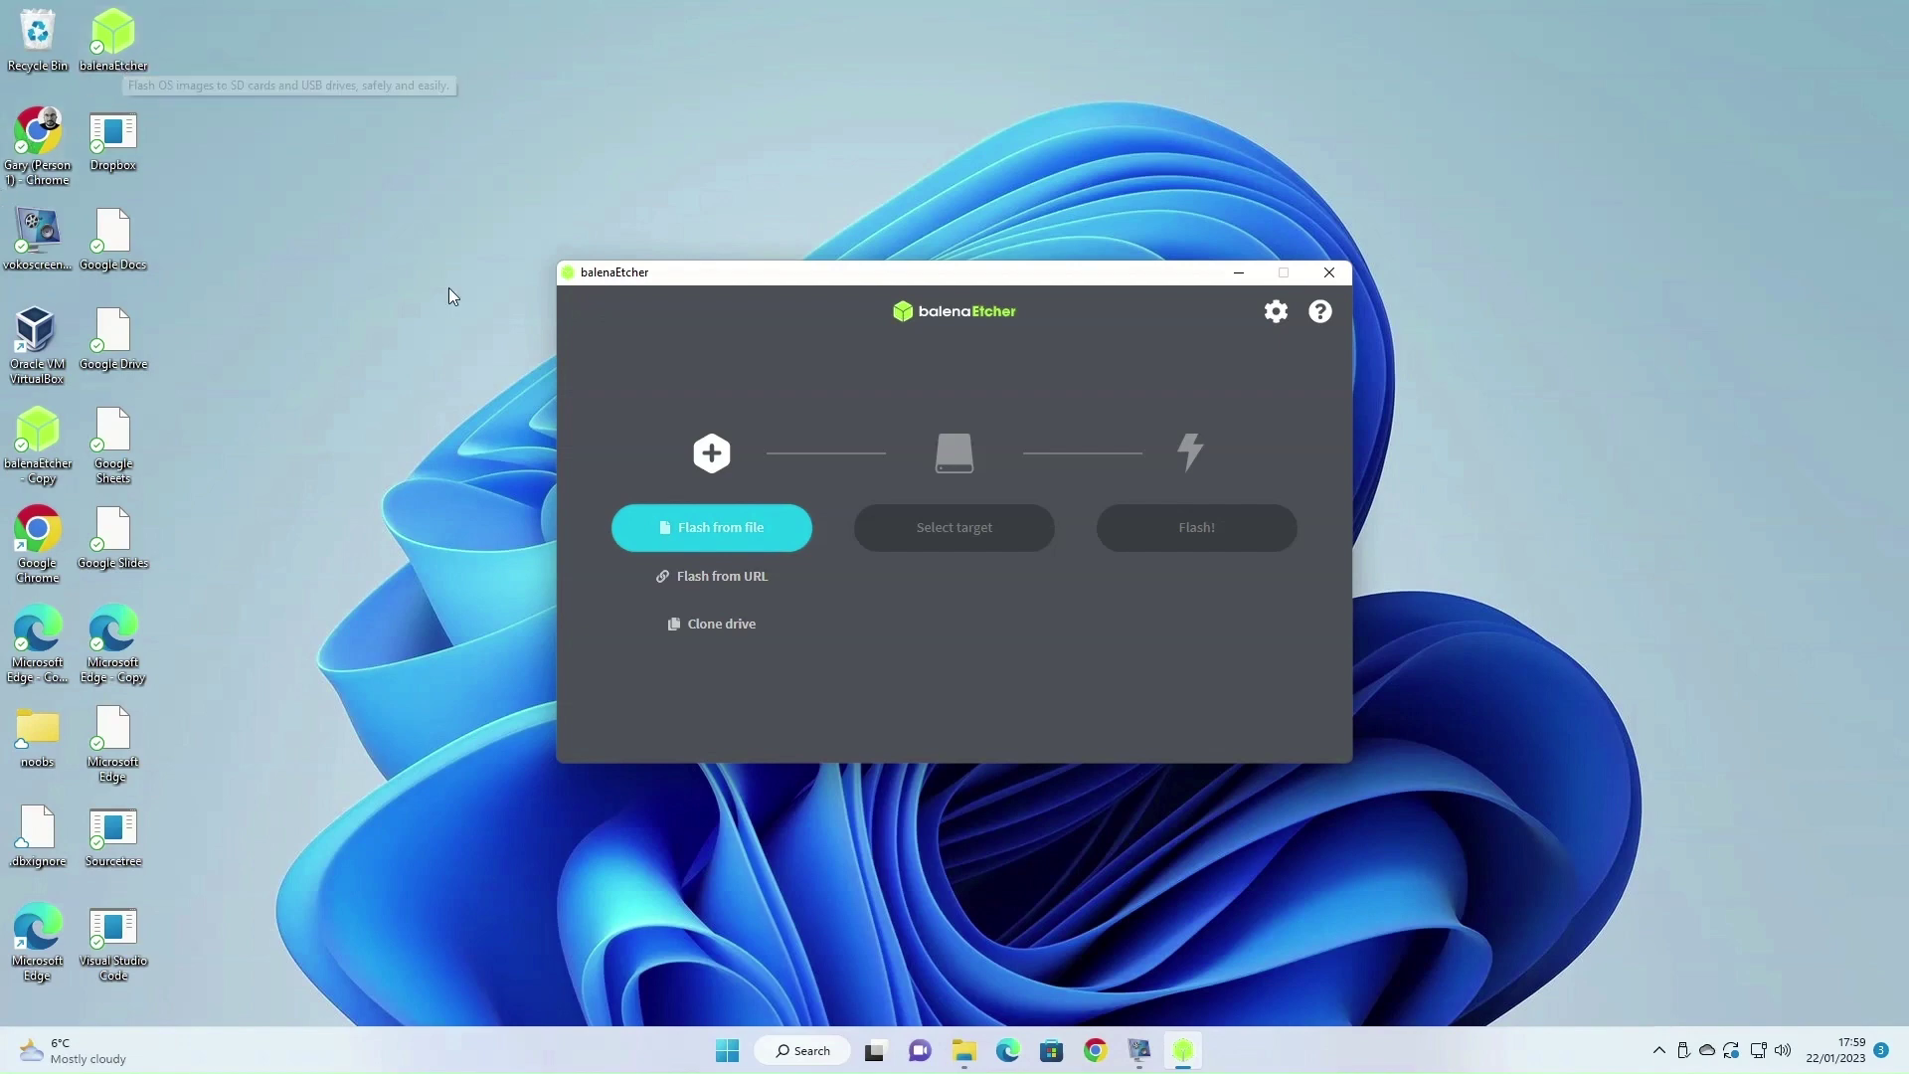
Step: Load MX-21.3_ahs_x64.iso as the image and select the 4.11 GB SanDisk USB device as target
left_click(706, 528)
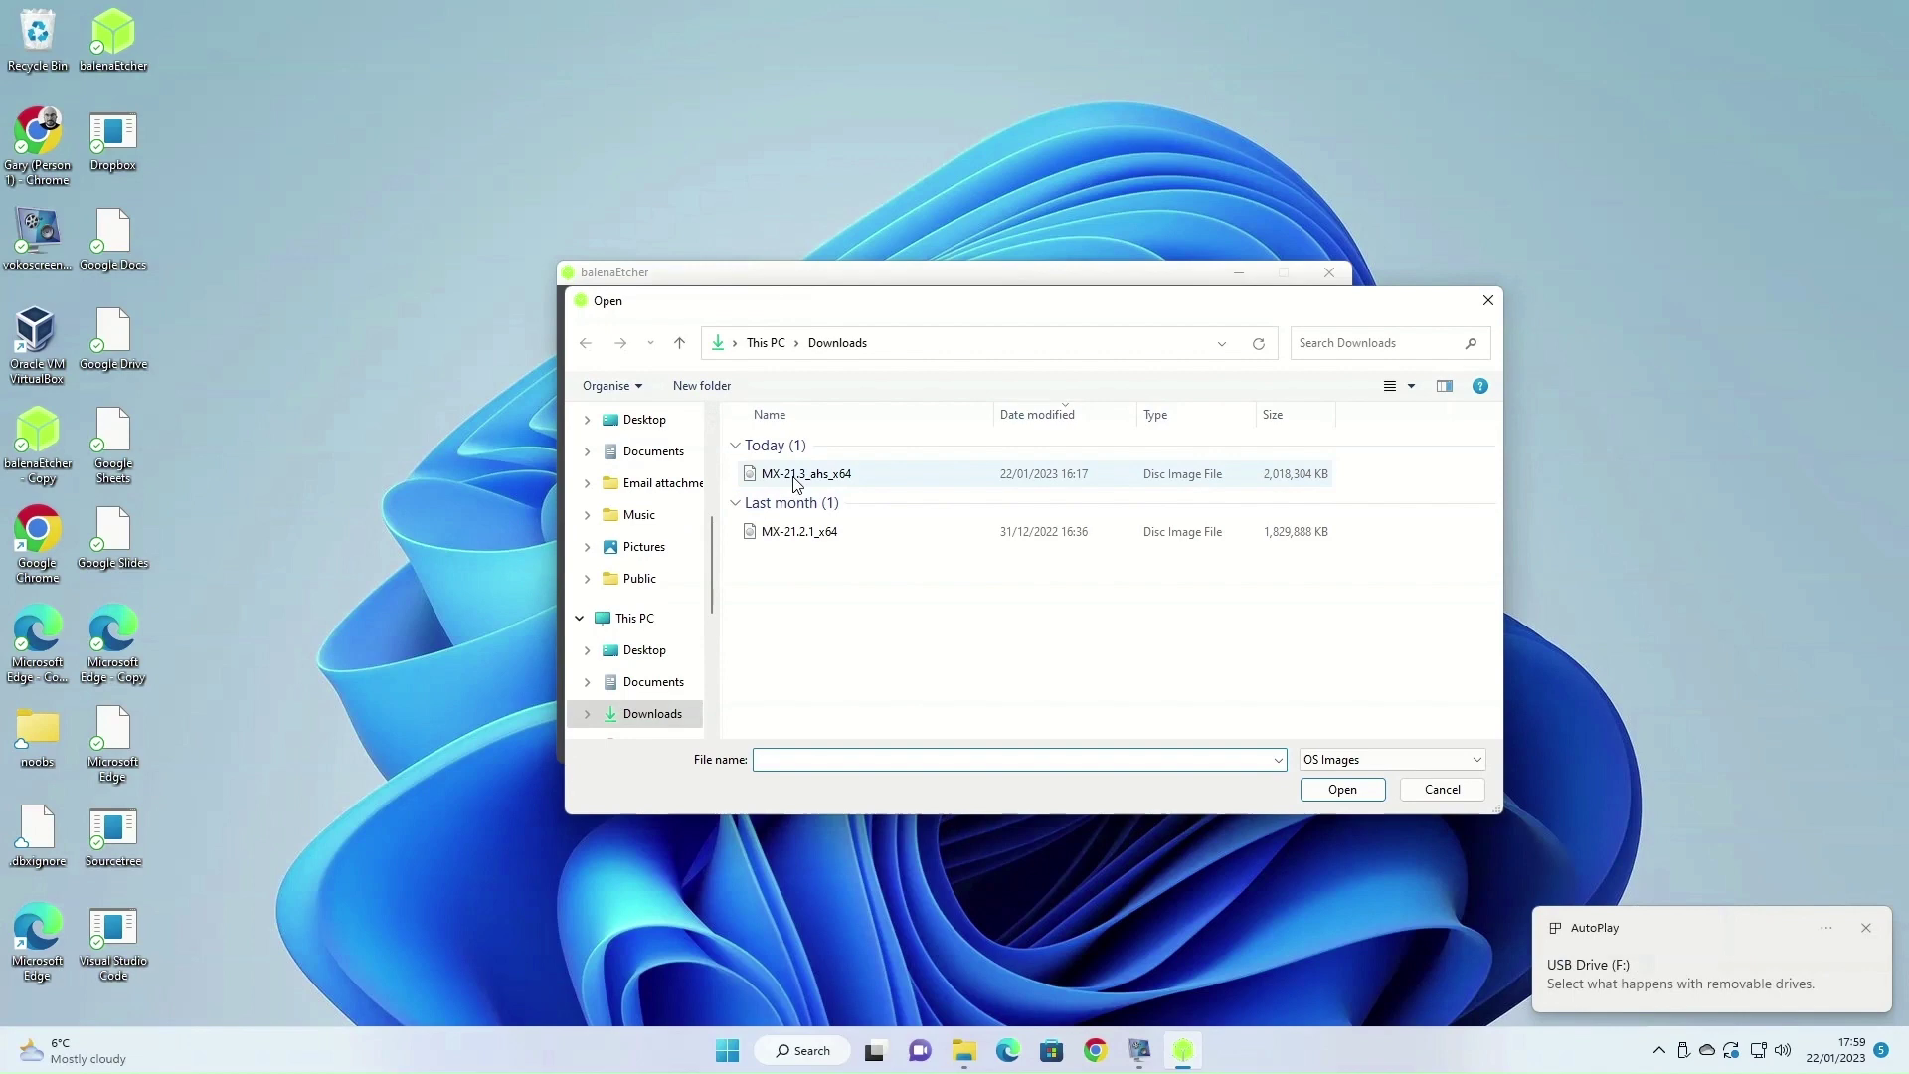
double_click(795, 475)
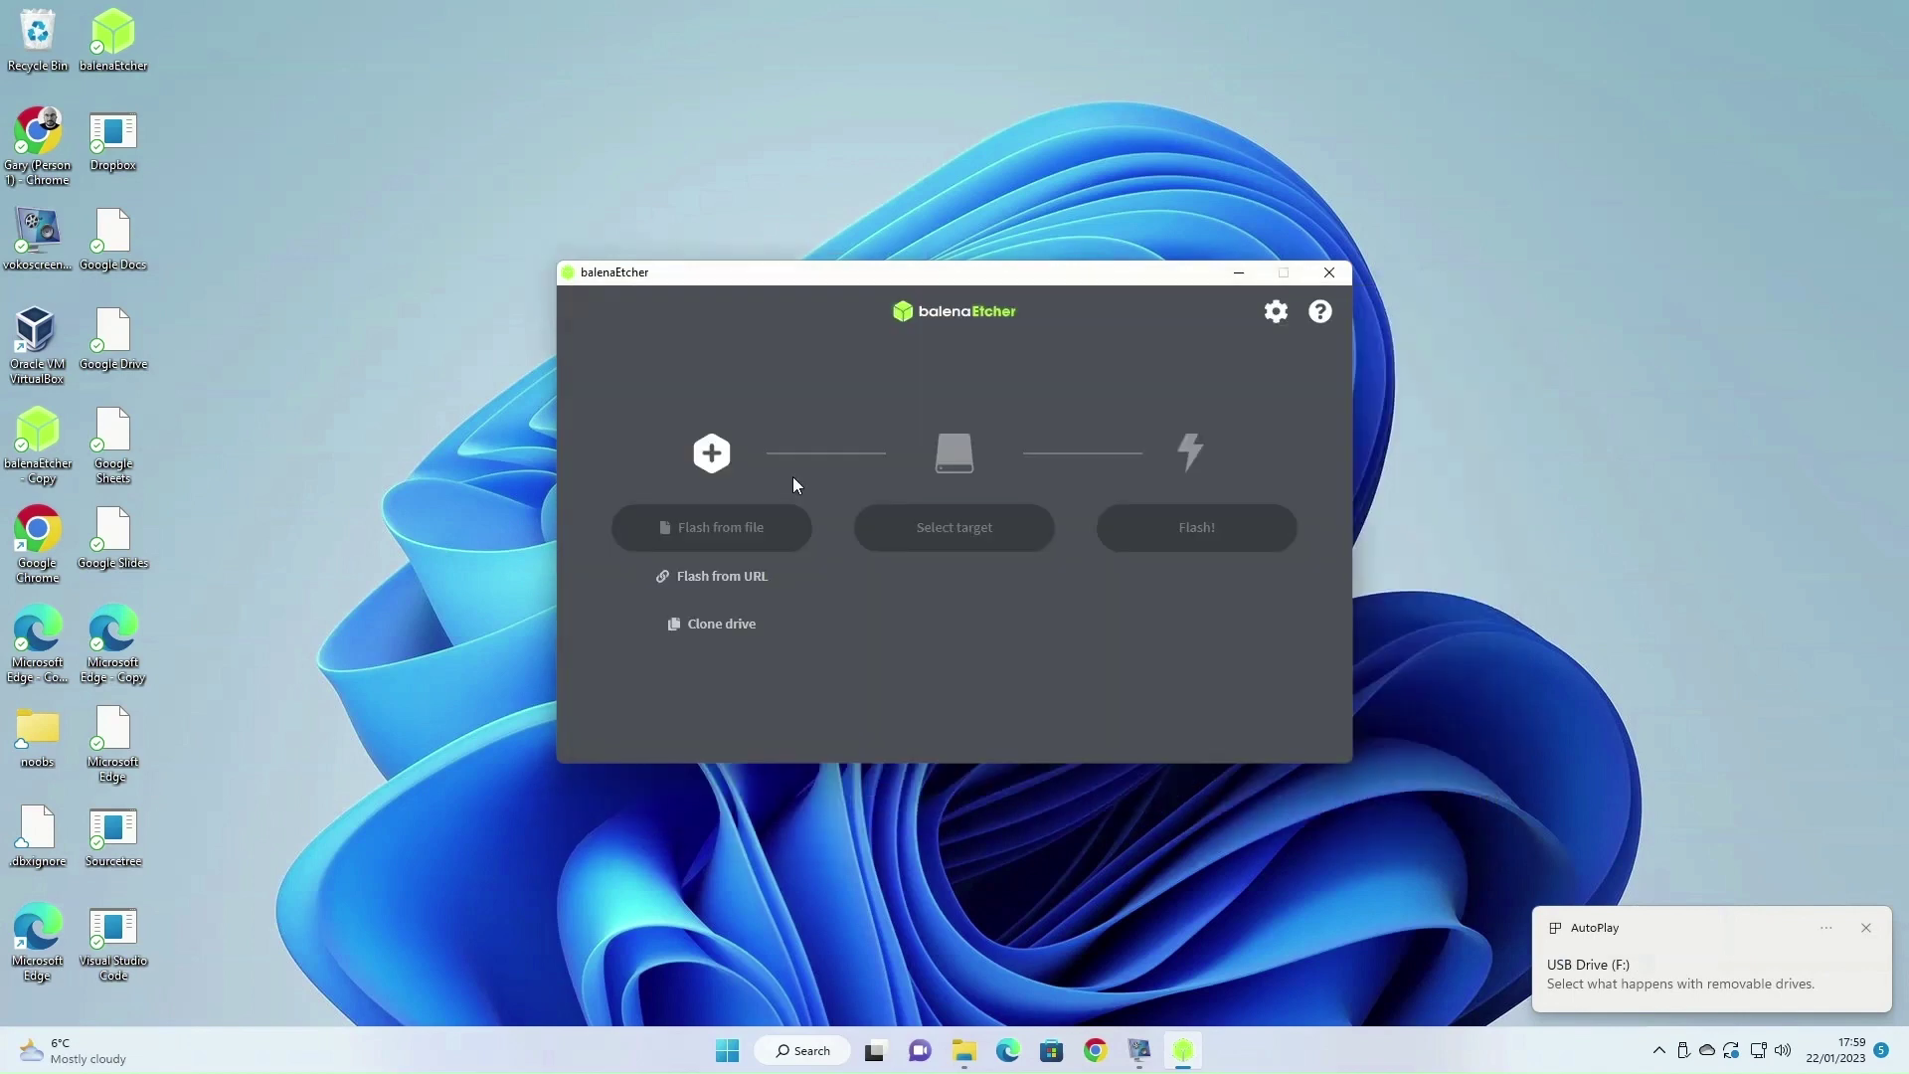
left_click(967, 532)
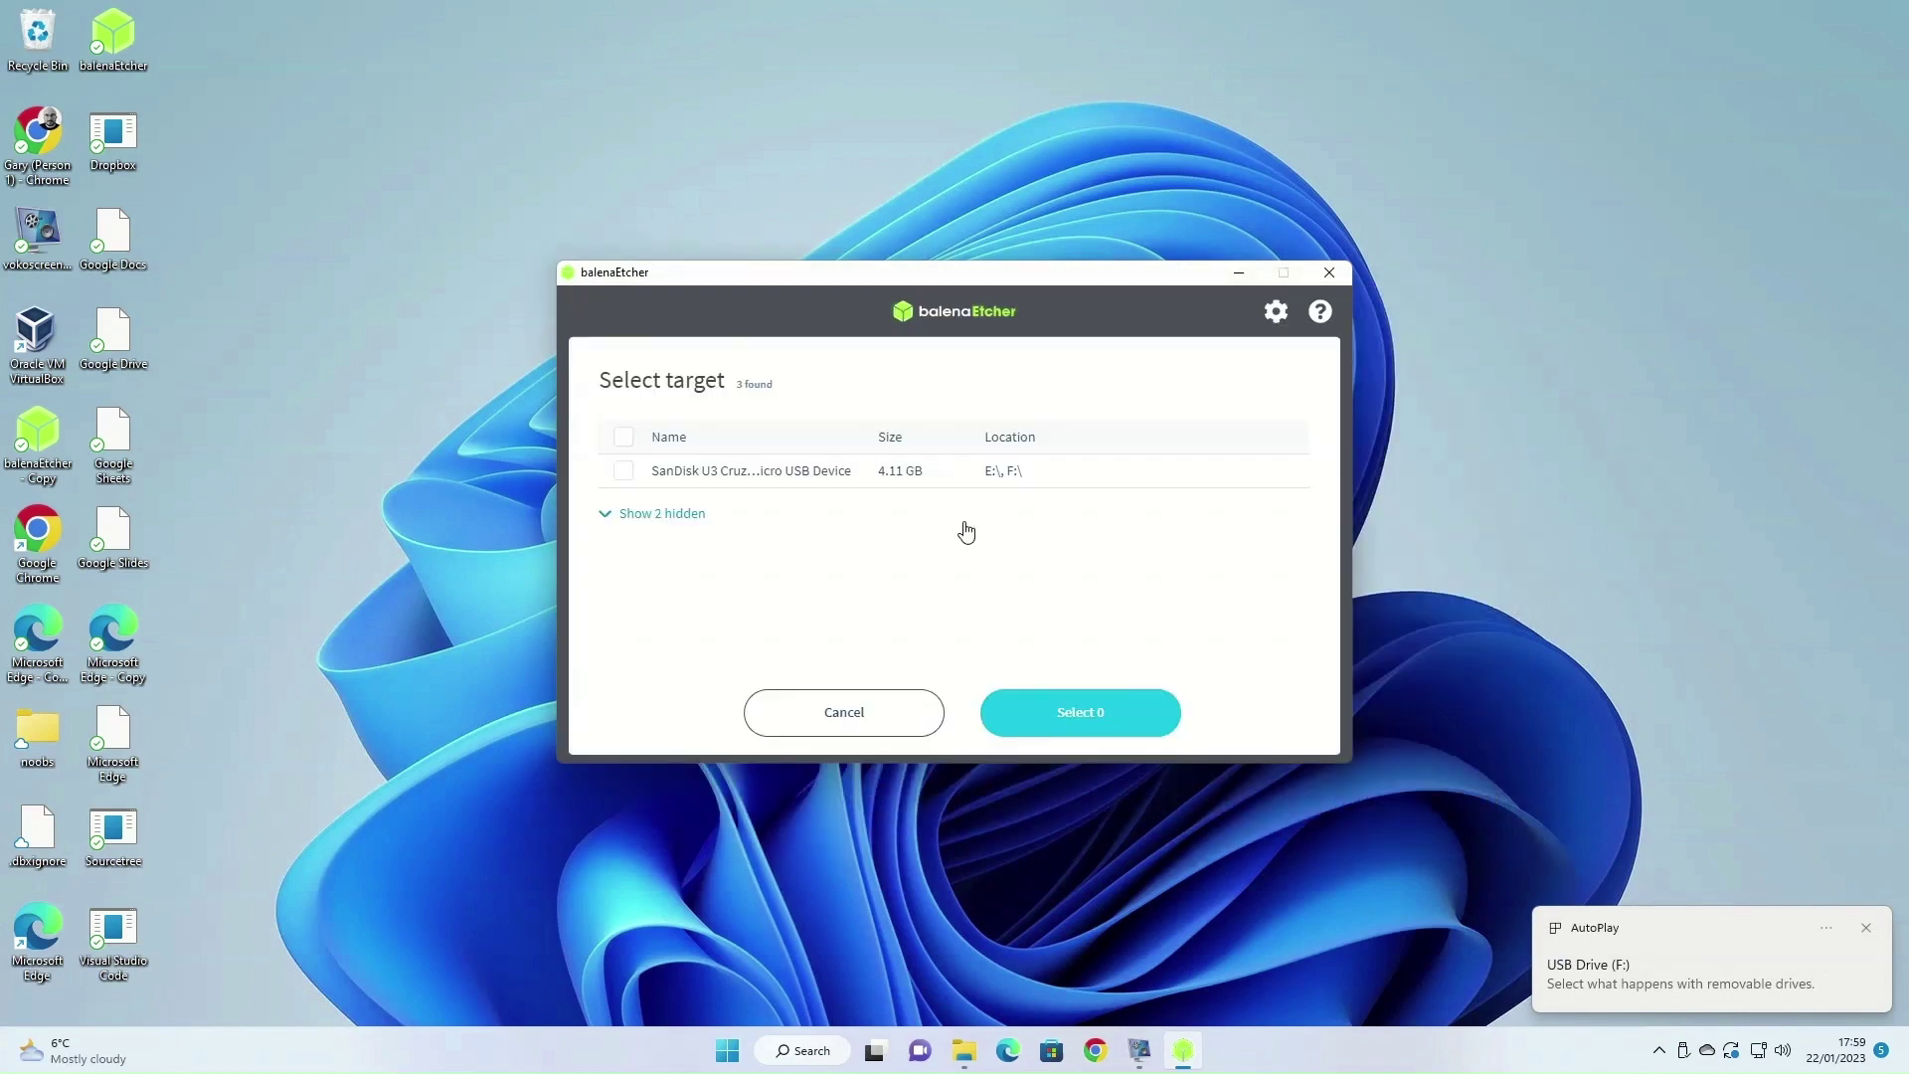
left_click(627, 475)
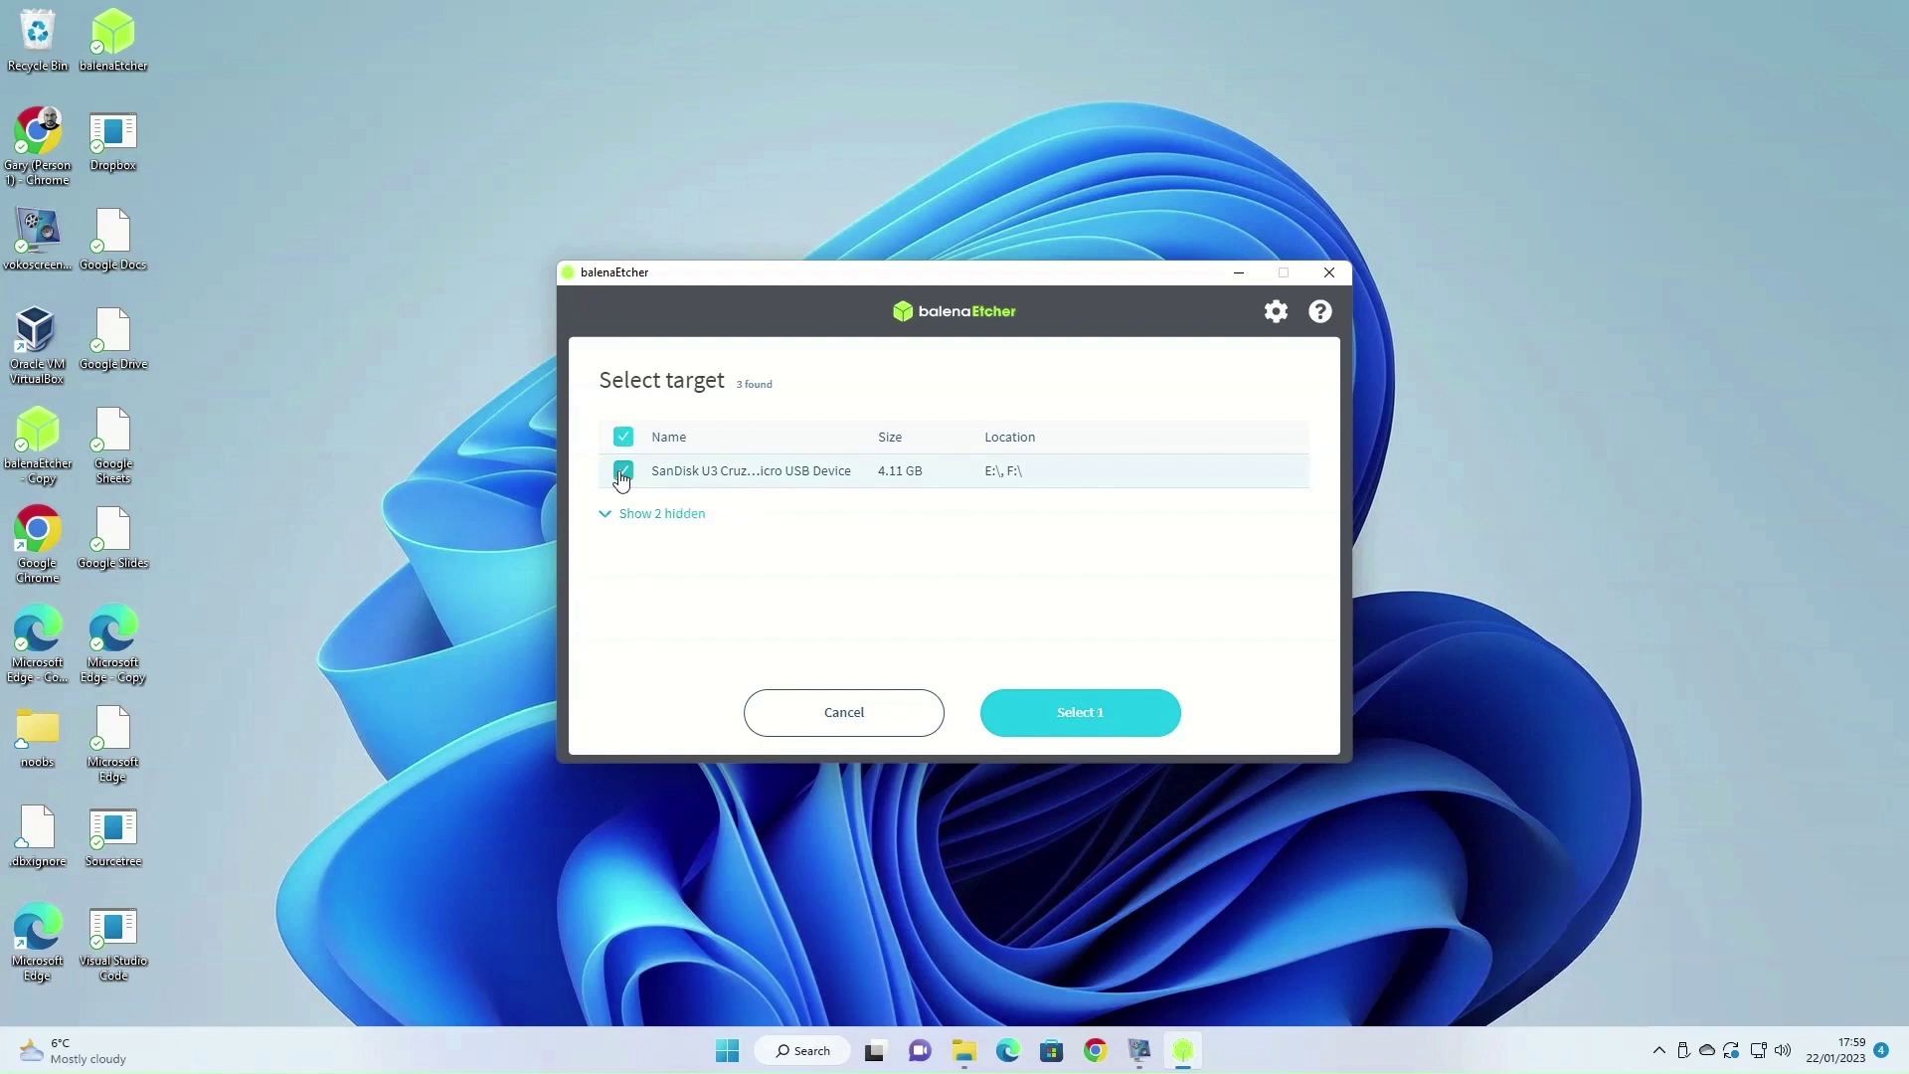
left_click(1082, 724)
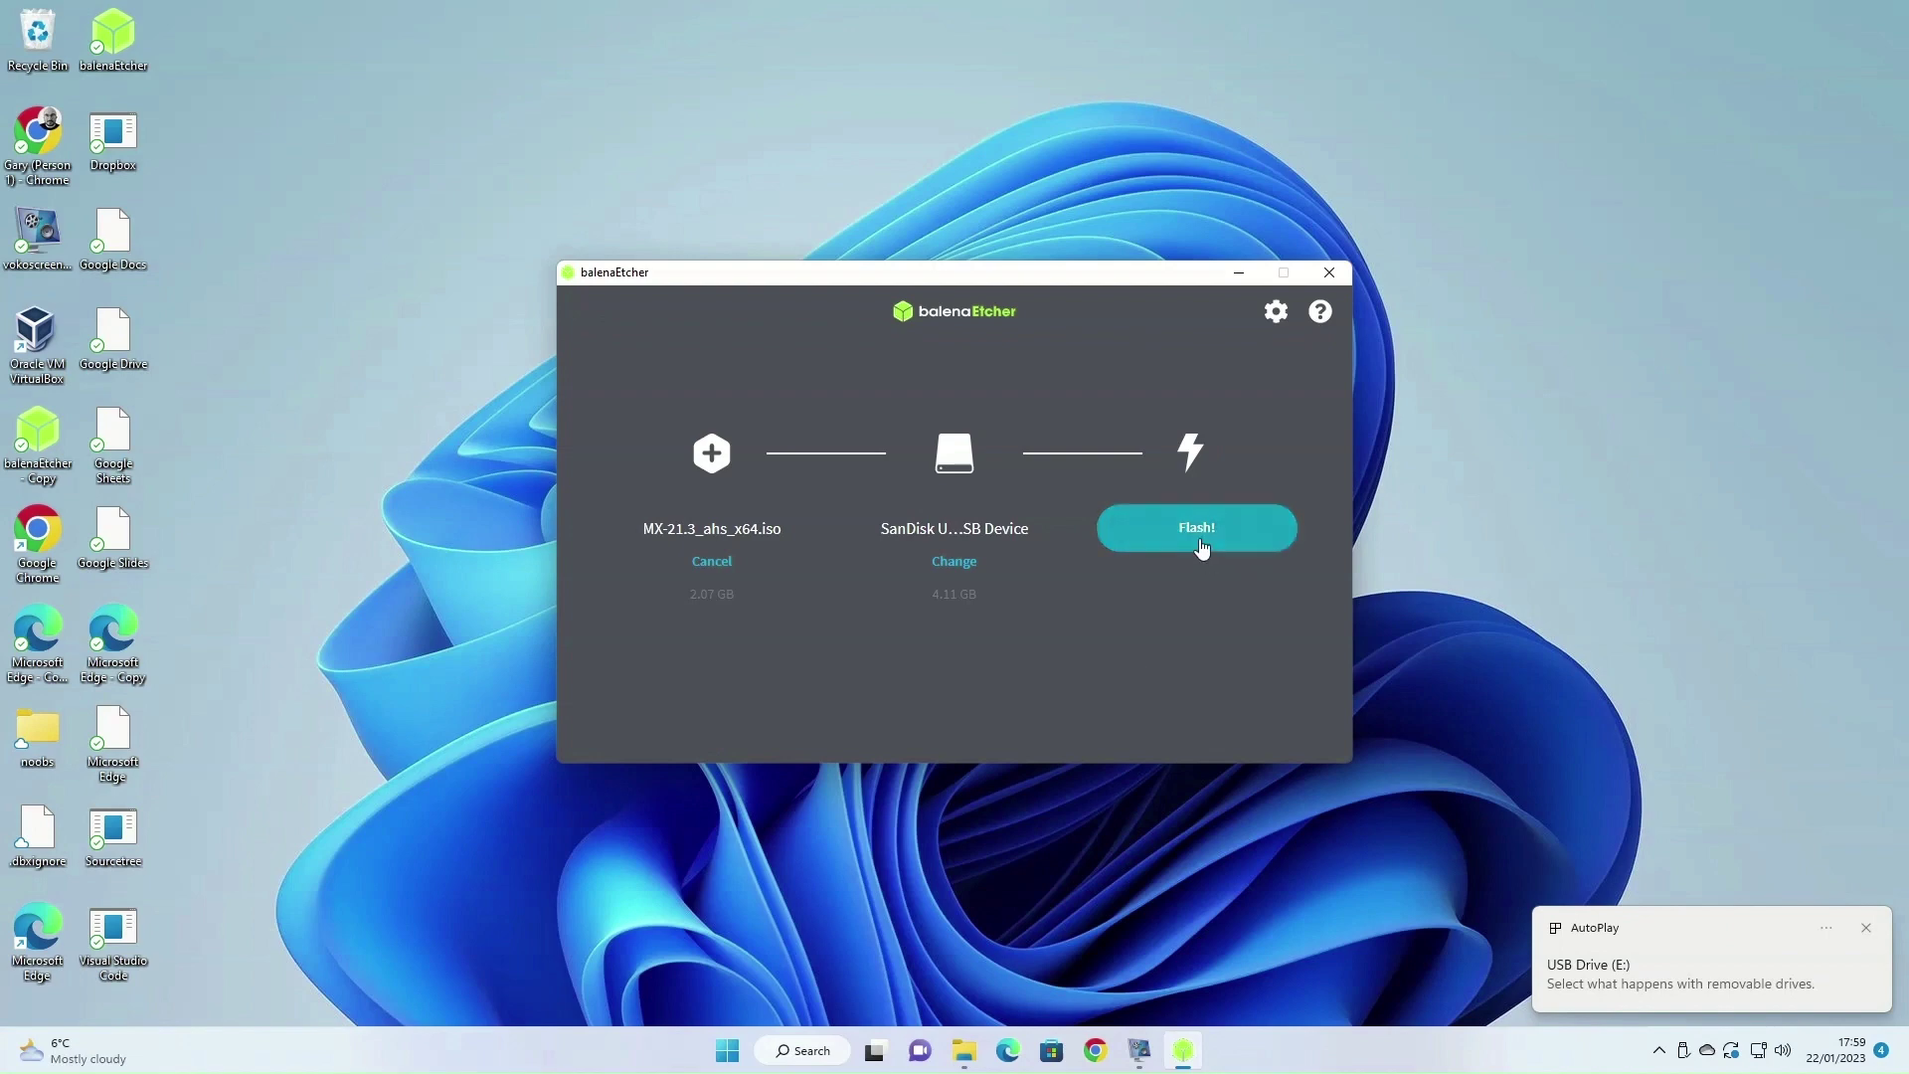
Step: Flash the MX-21.3 image to the SanDisk stick and boot it into the live desktop
left_click(1202, 547)
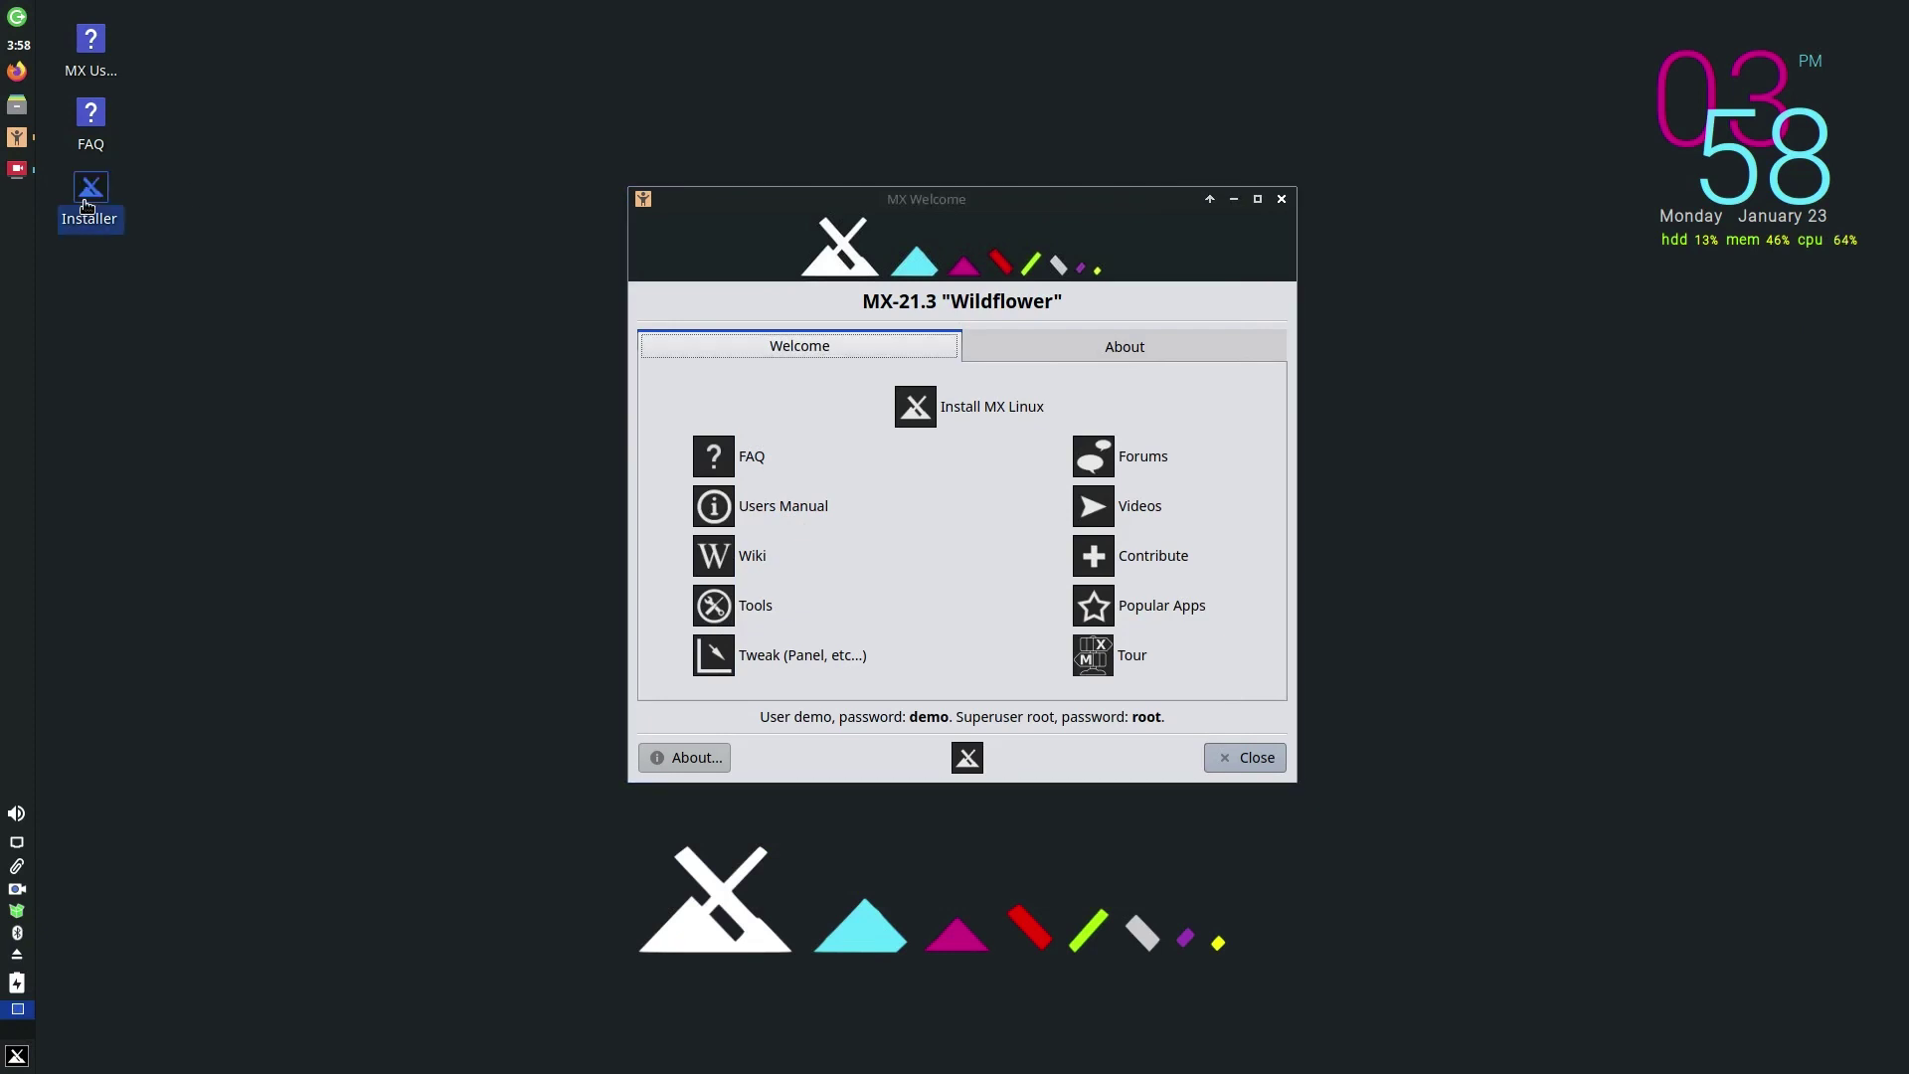
Step: Launch the Installer from its desktop icon and confirm skipping the media check
double_click(89, 189)
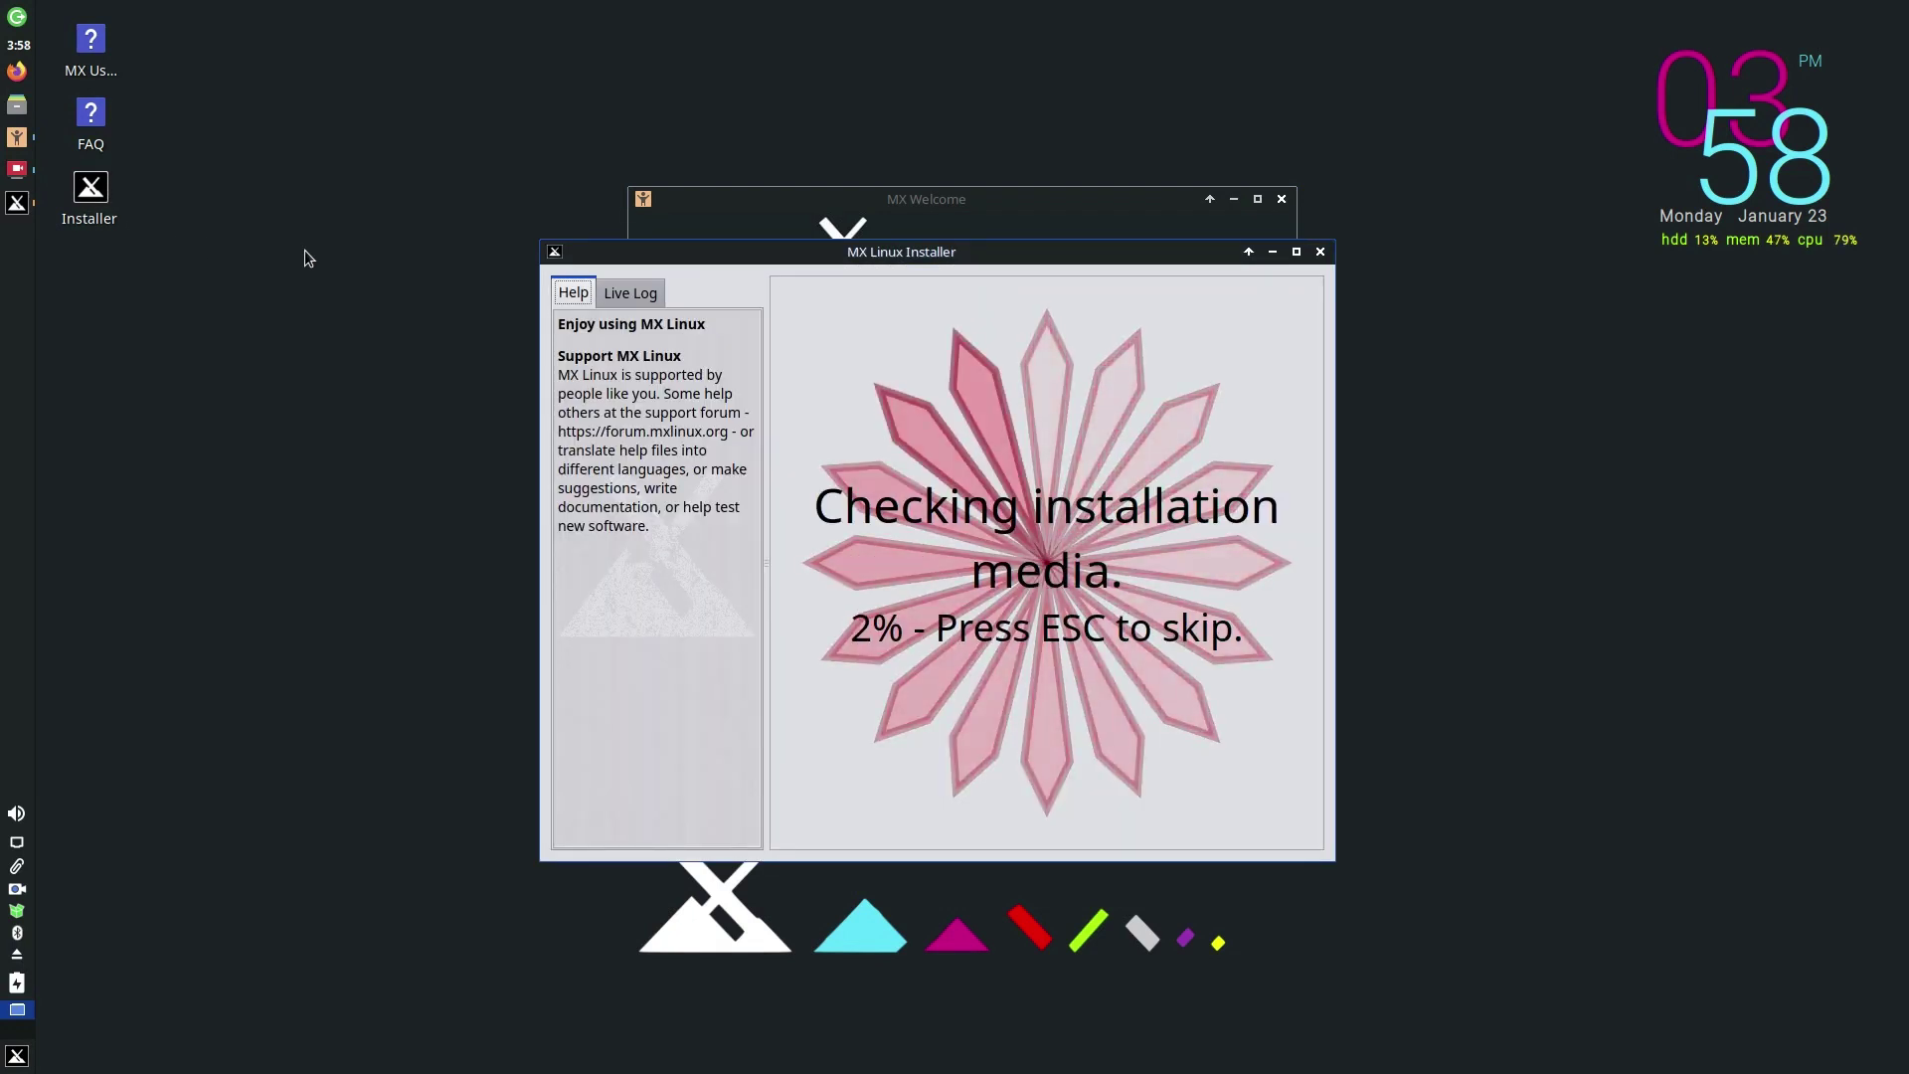
key("Escape")
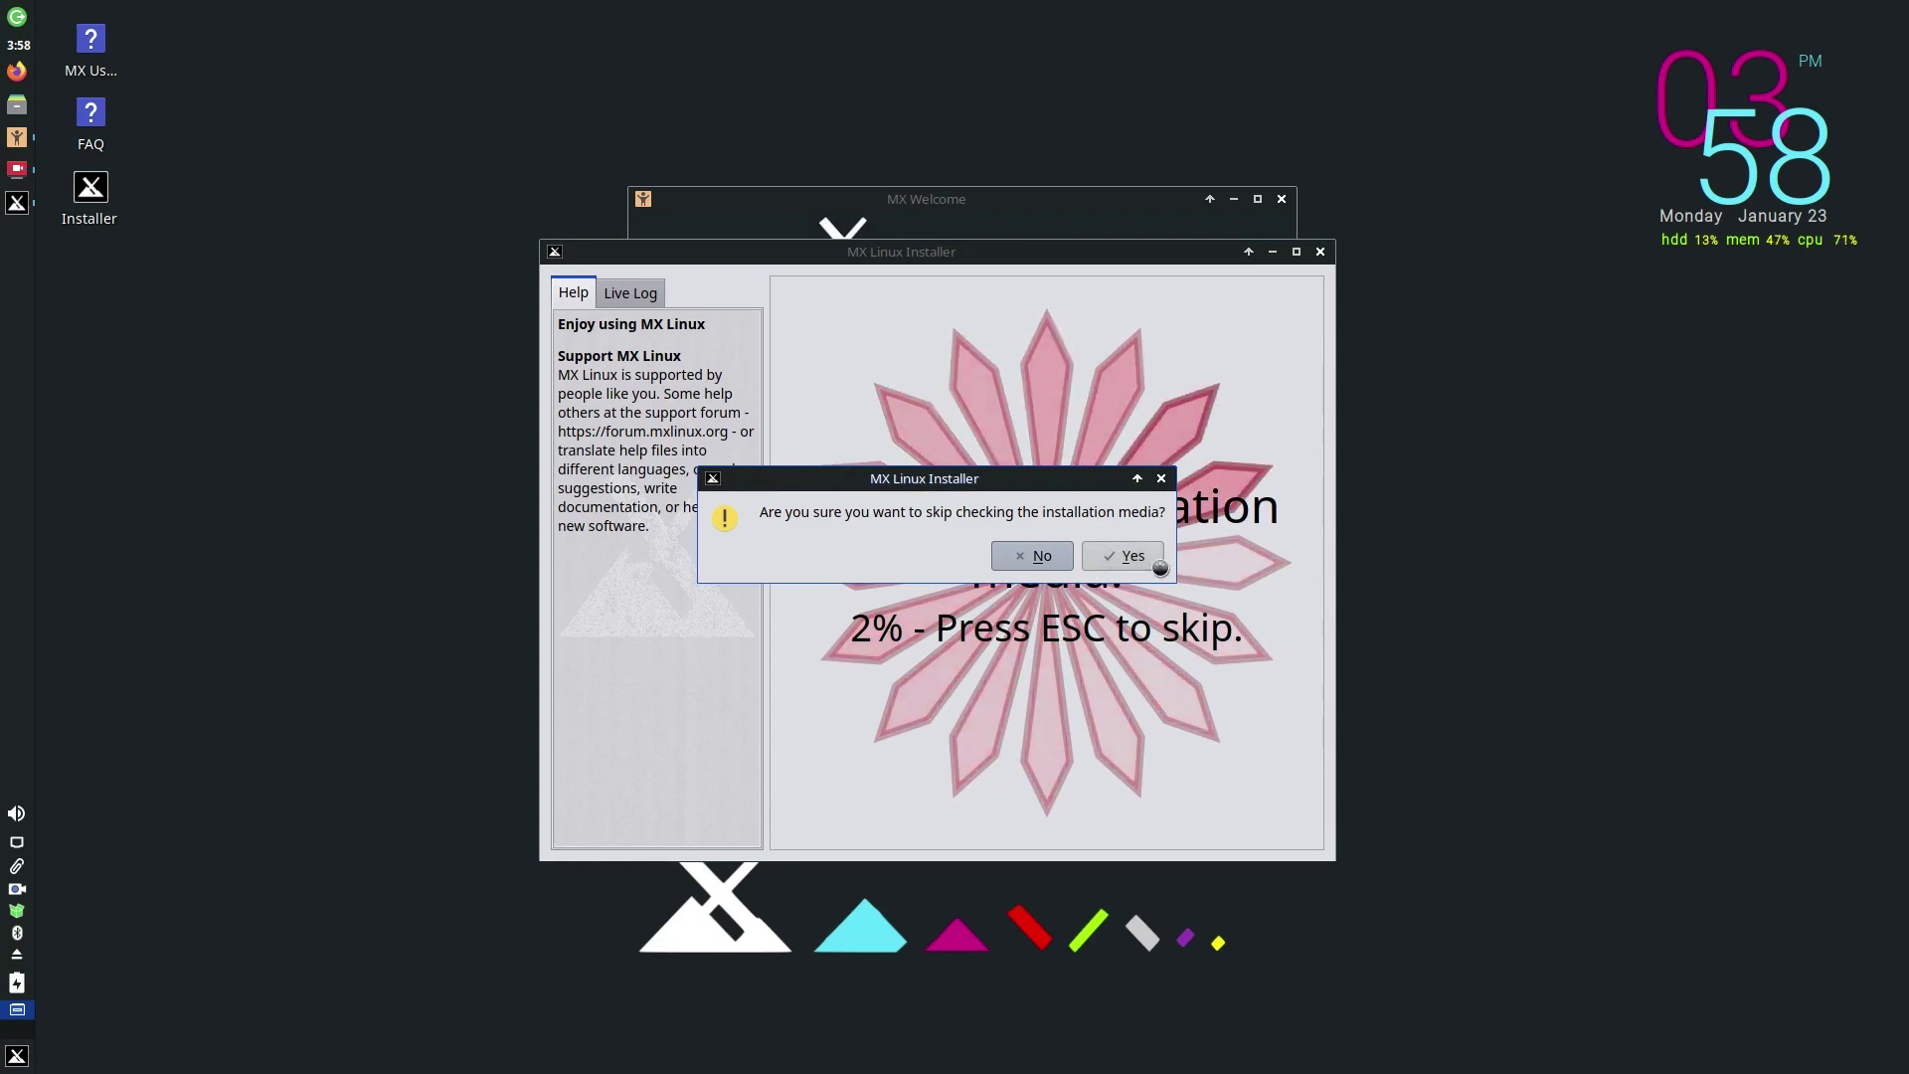
left_click(1134, 559)
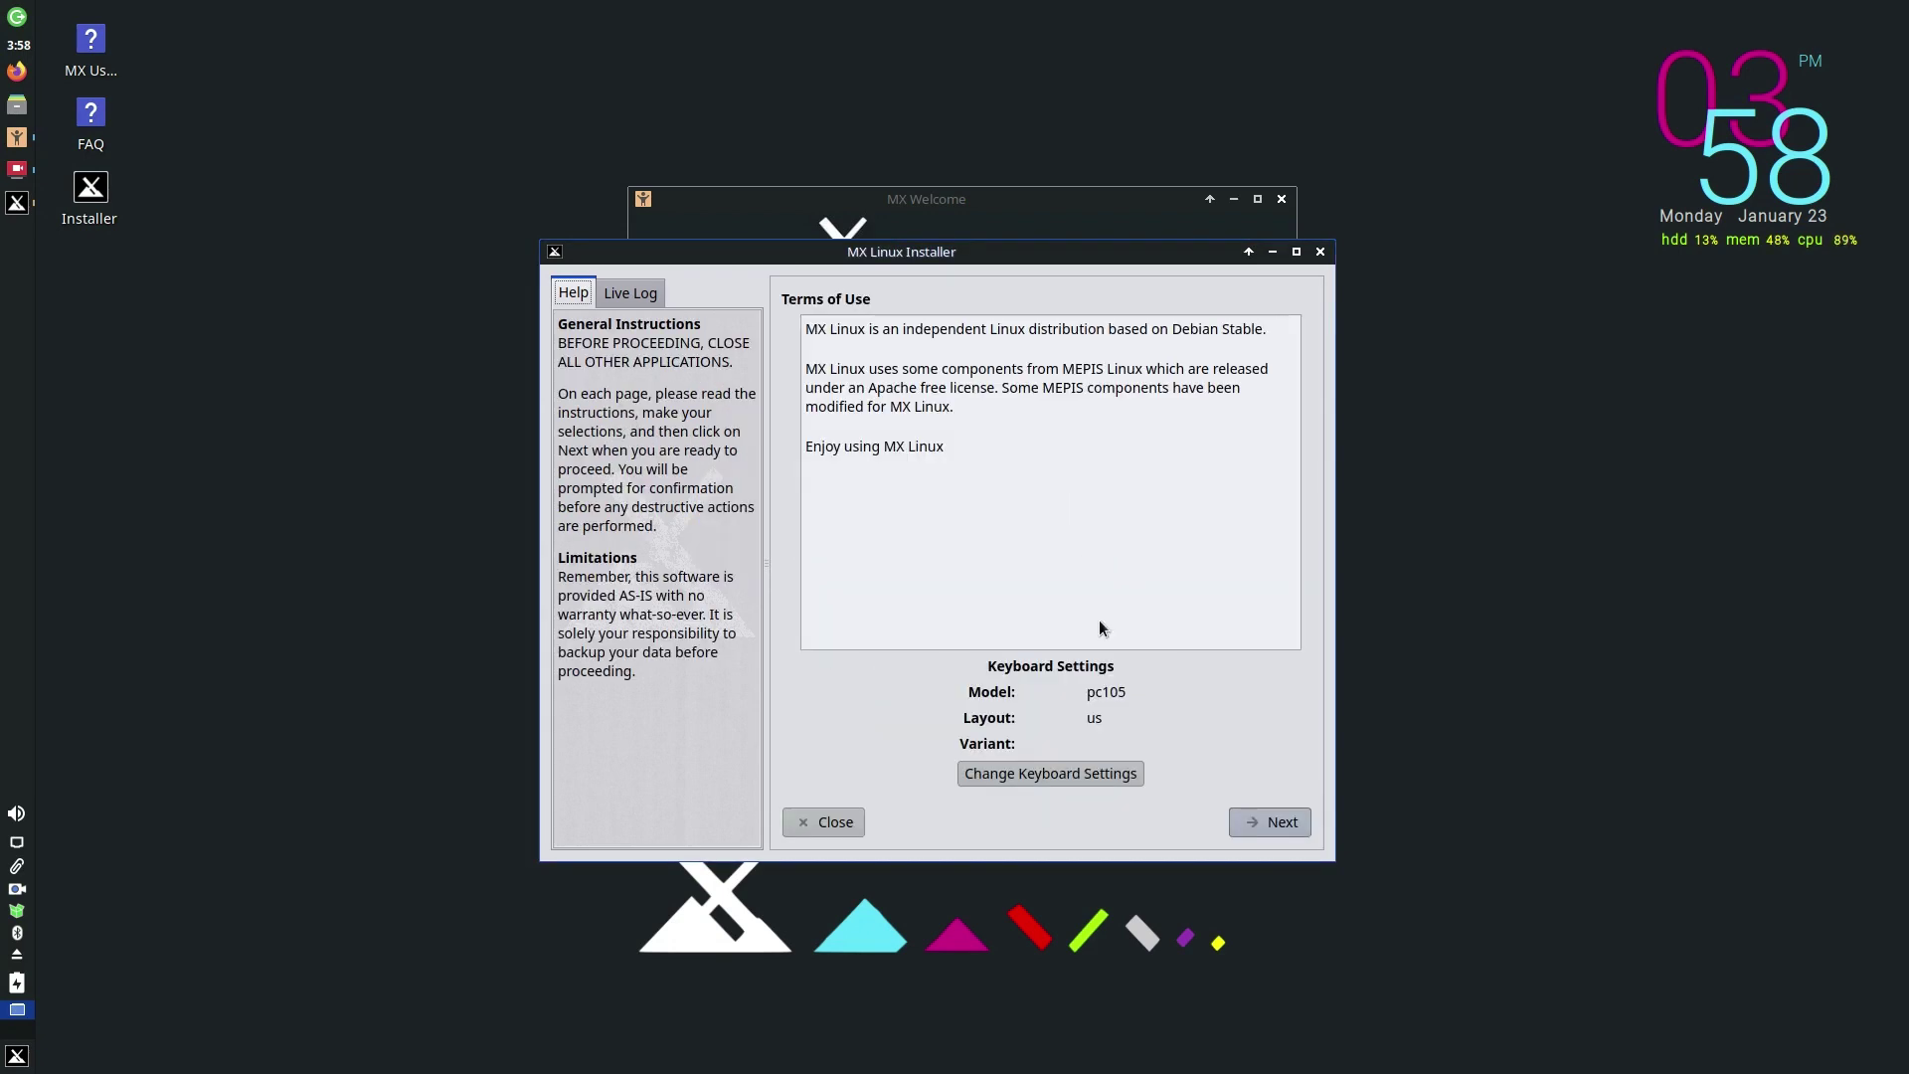
Step: Remove the English (US) keyboard layout and add English (UK) in its place
left_click(1046, 773)
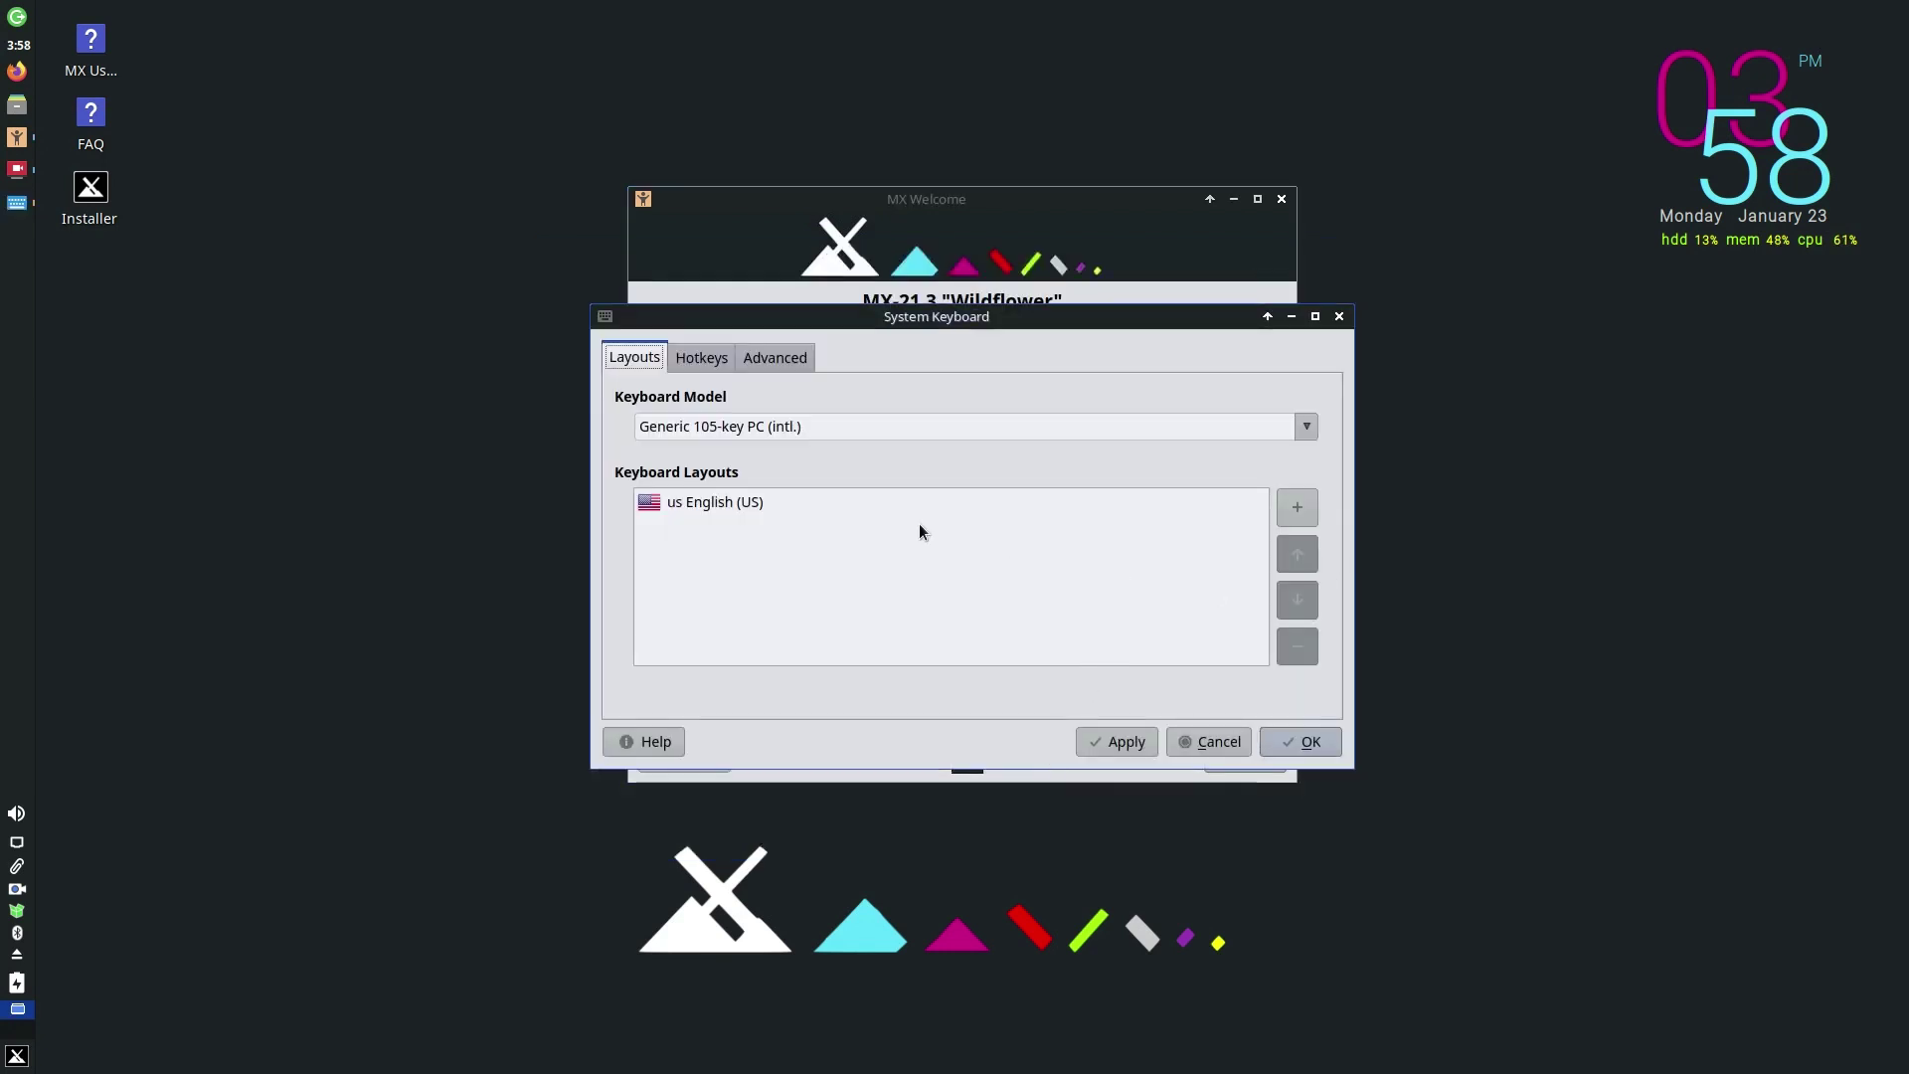
left_click(722, 504)
left_click(1308, 647)
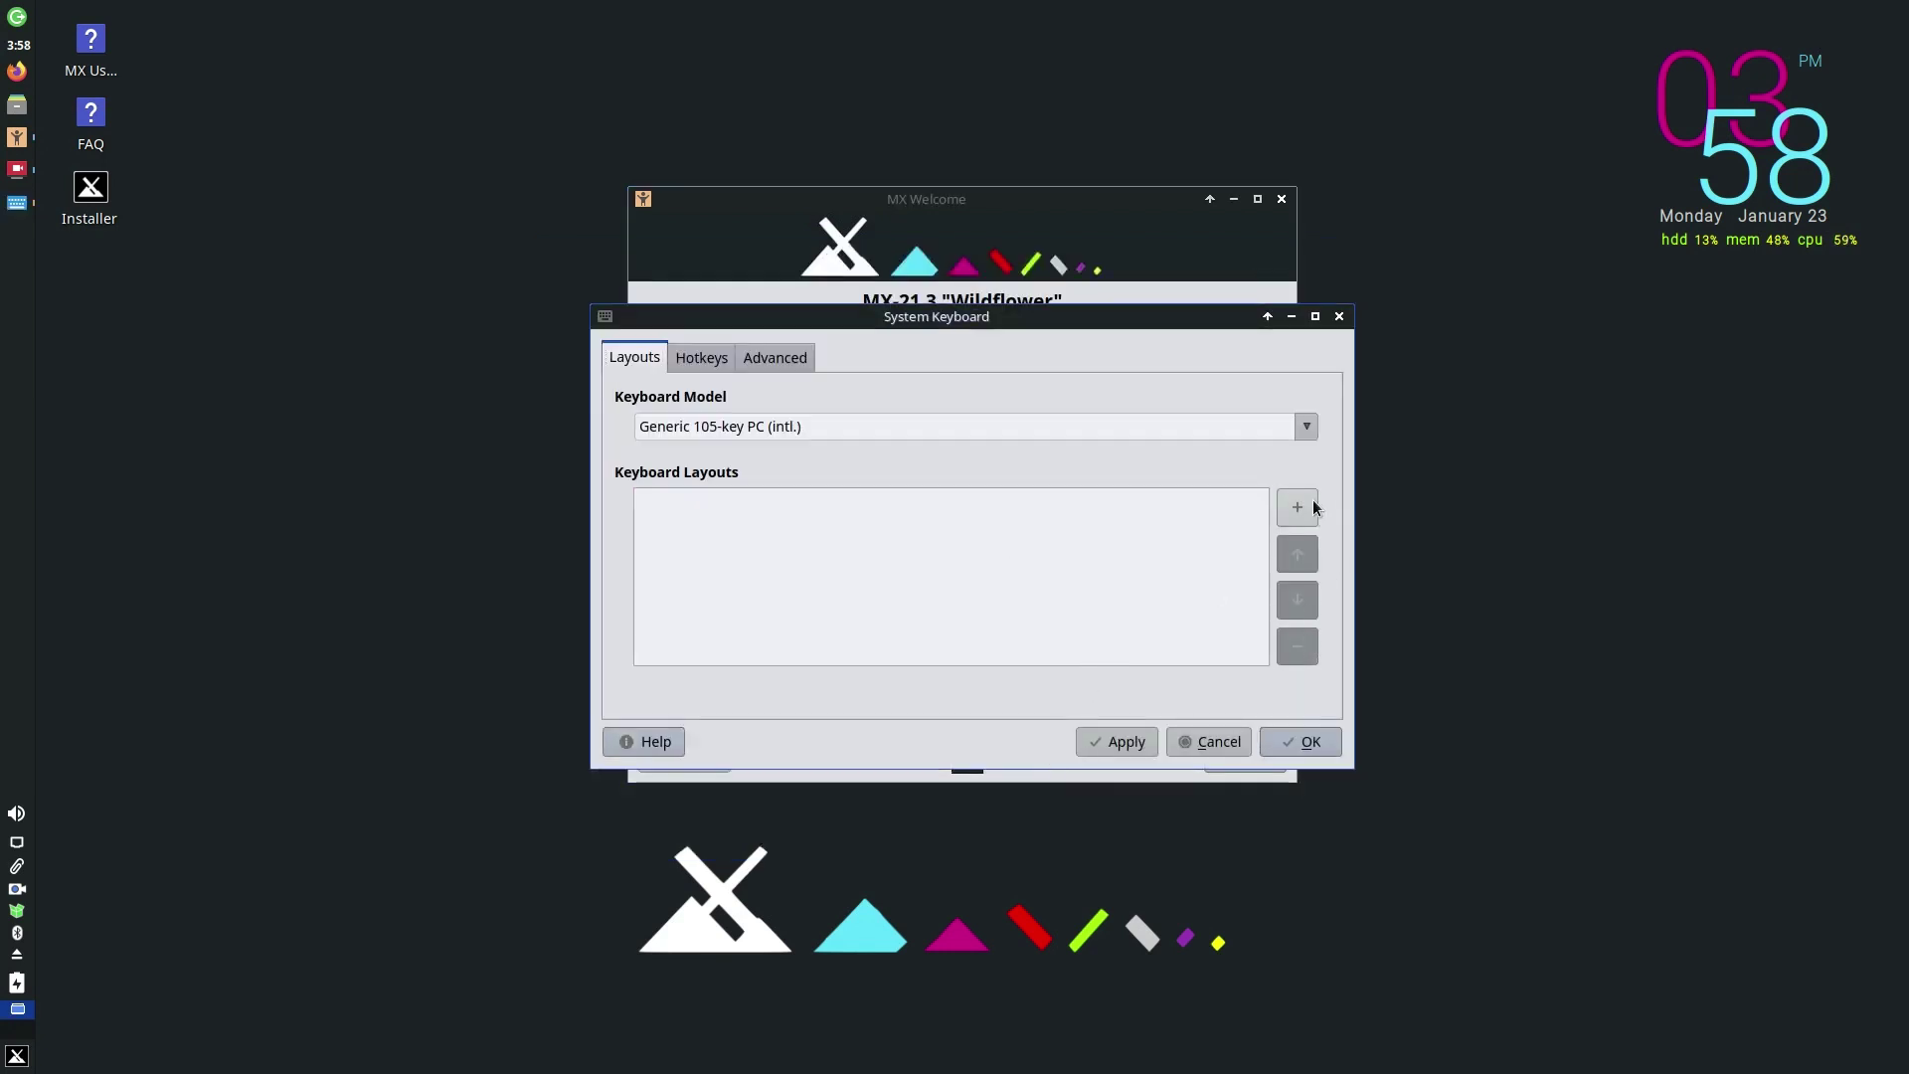
left_click(1307, 505)
left_click(1149, 452)
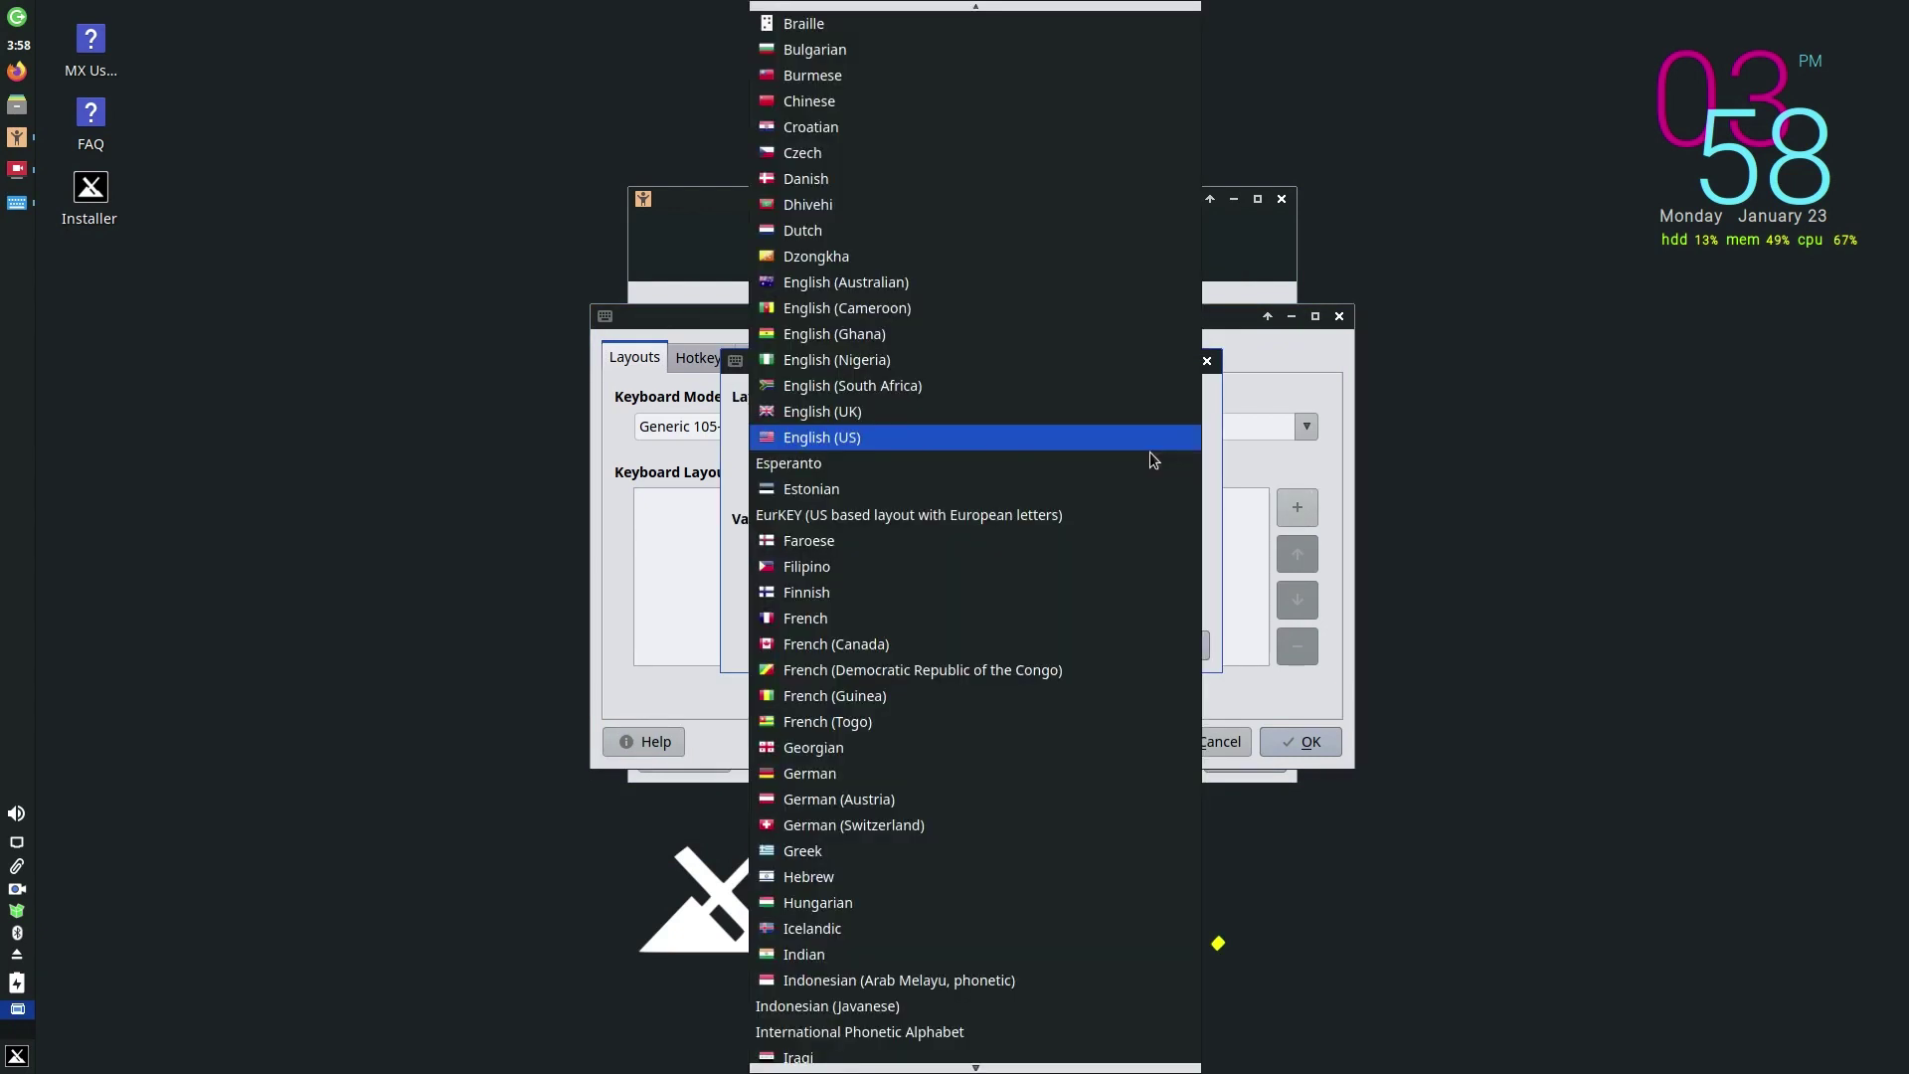
left_click(1023, 410)
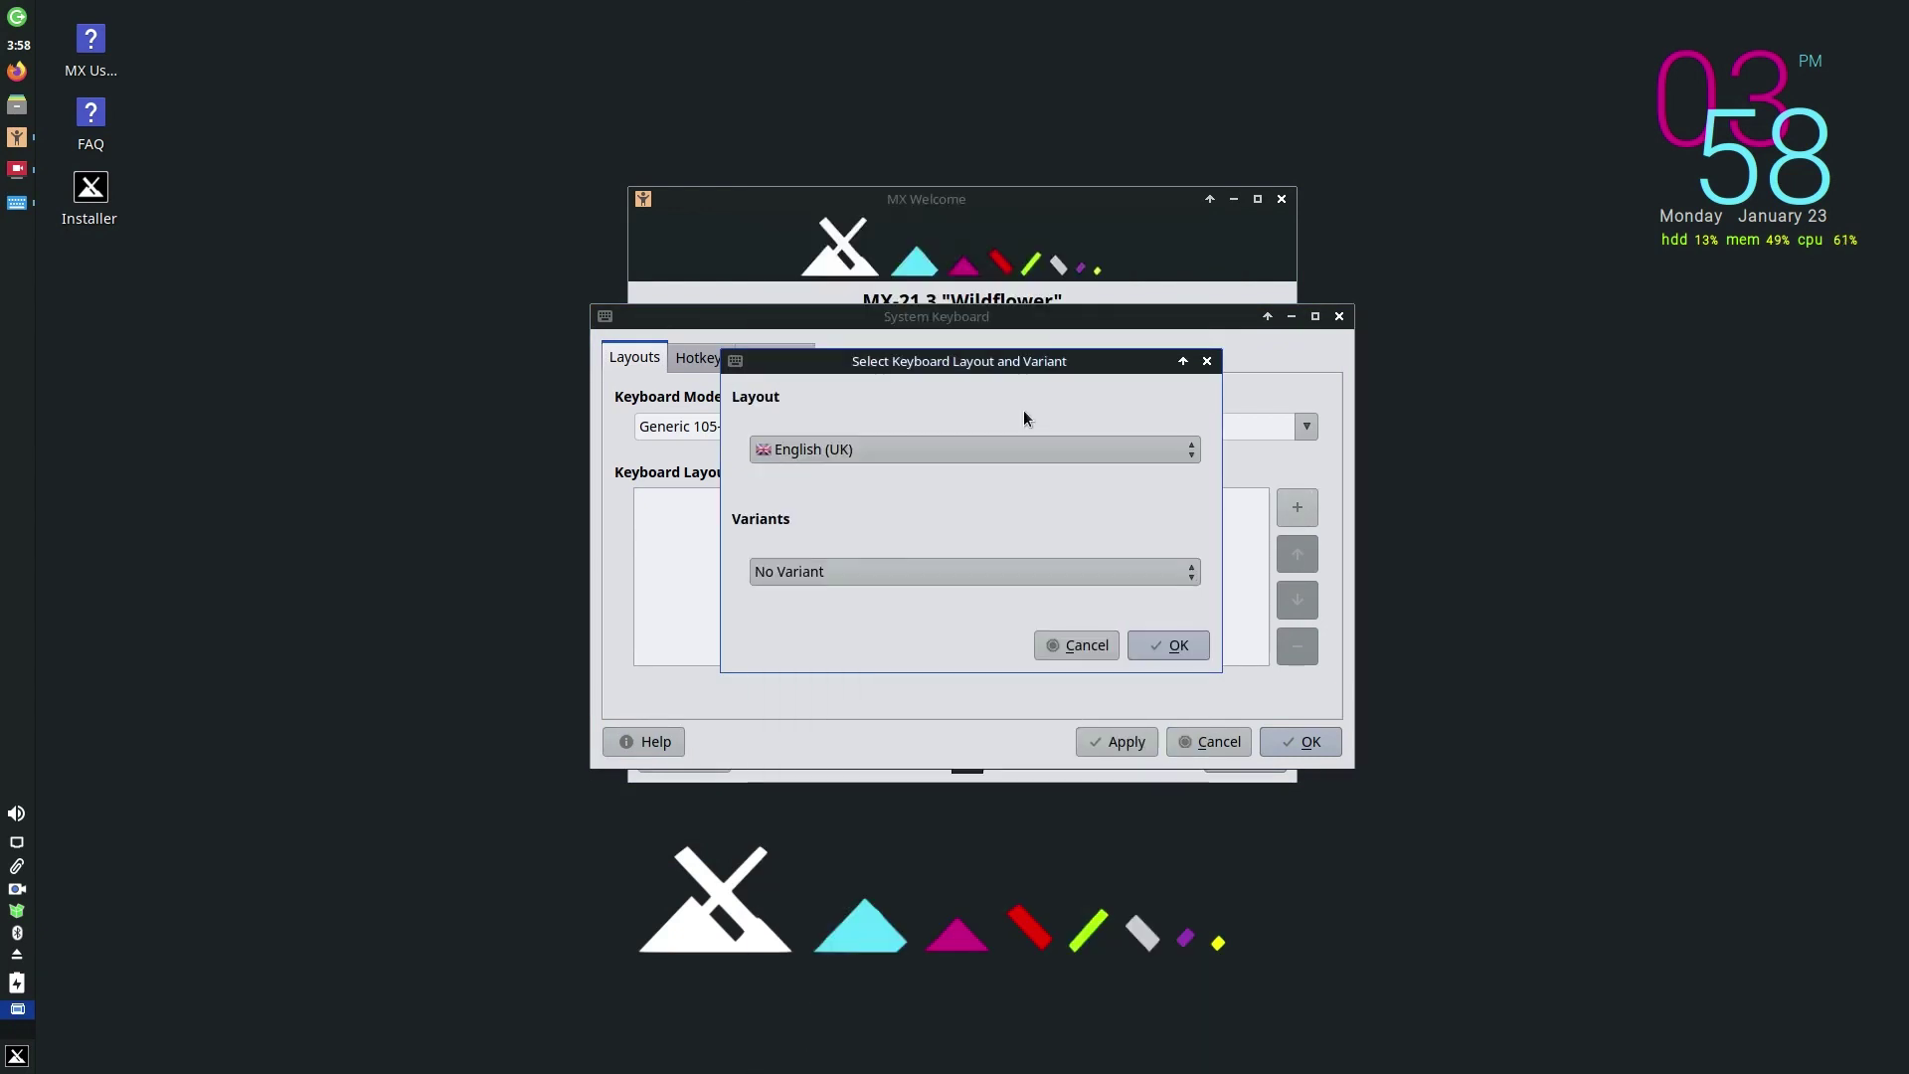
left_click(1167, 646)
Step: Apply the gb layout, then install over the whole 58.2 GB mmcblk0 disk, agreeing to format it
left_click(1309, 743)
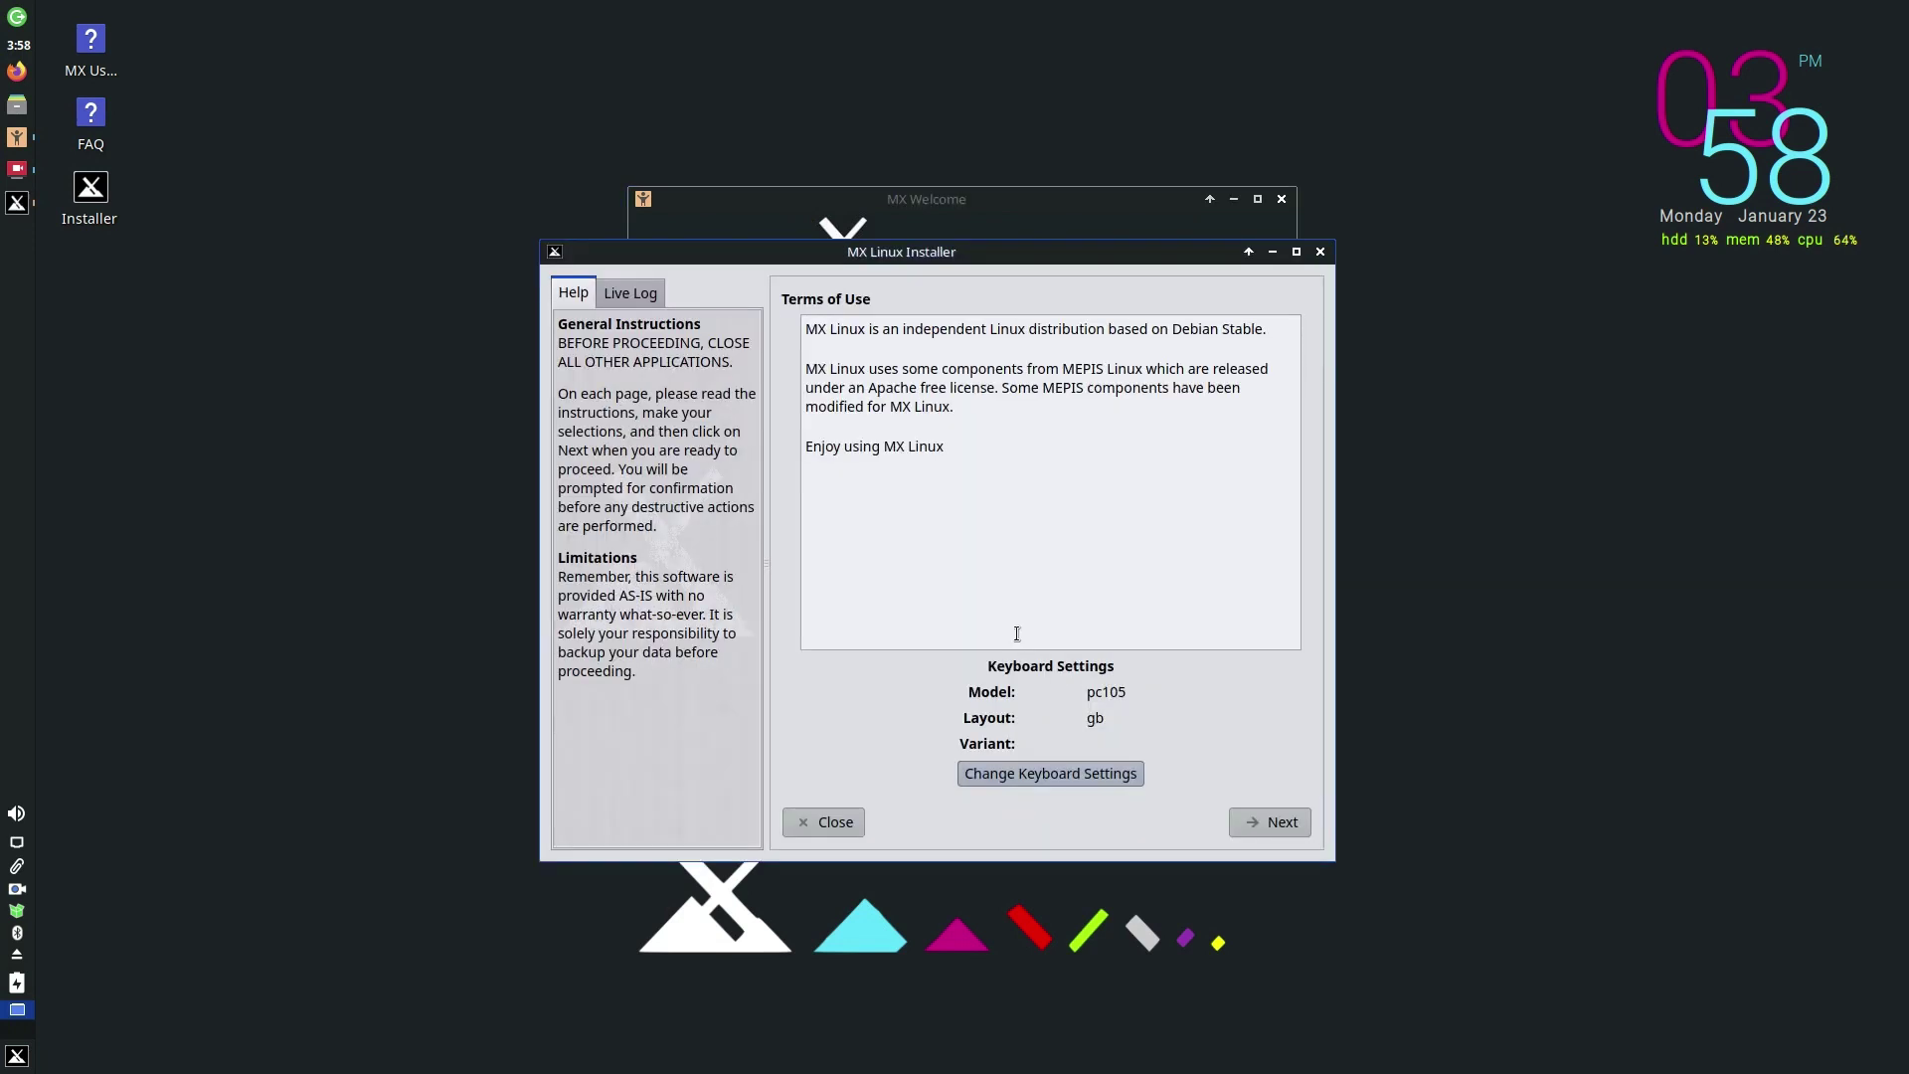
left_click(1281, 826)
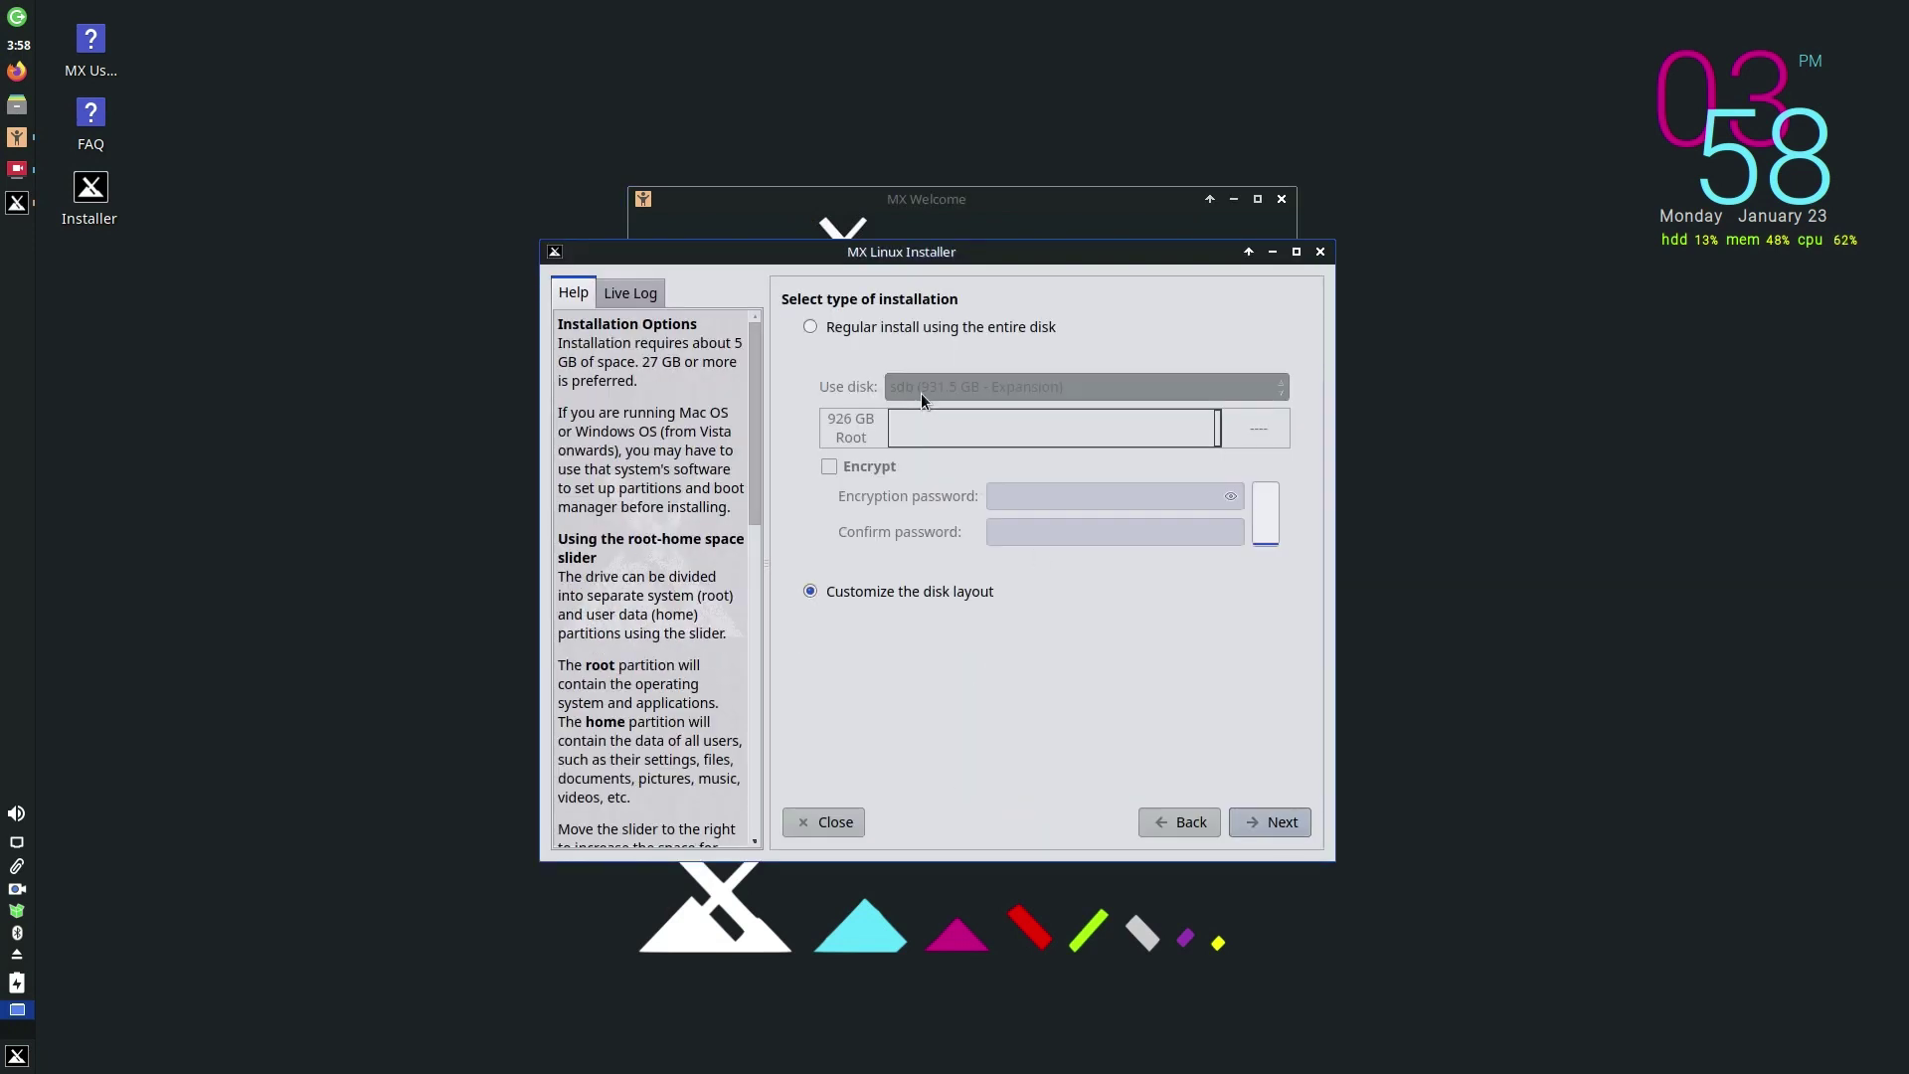
left_click(823, 324)
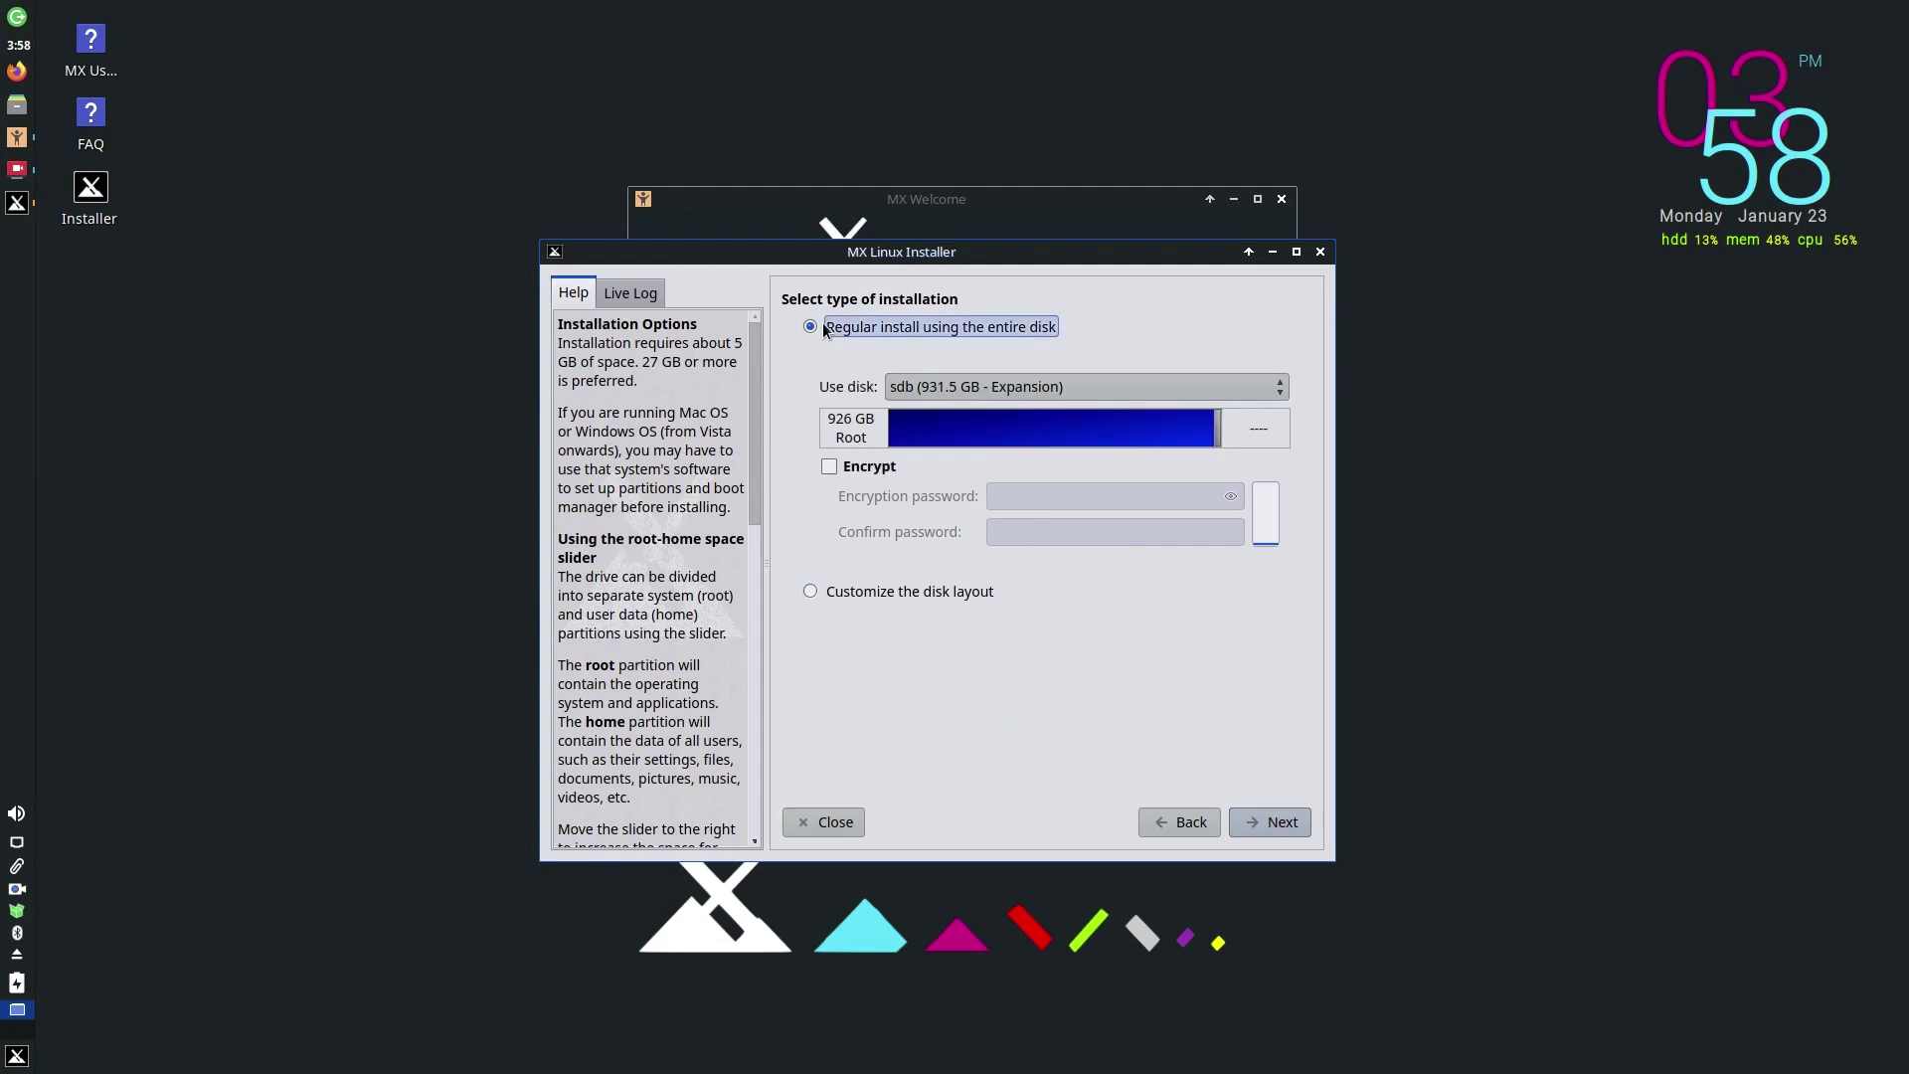
left_click(1271, 392)
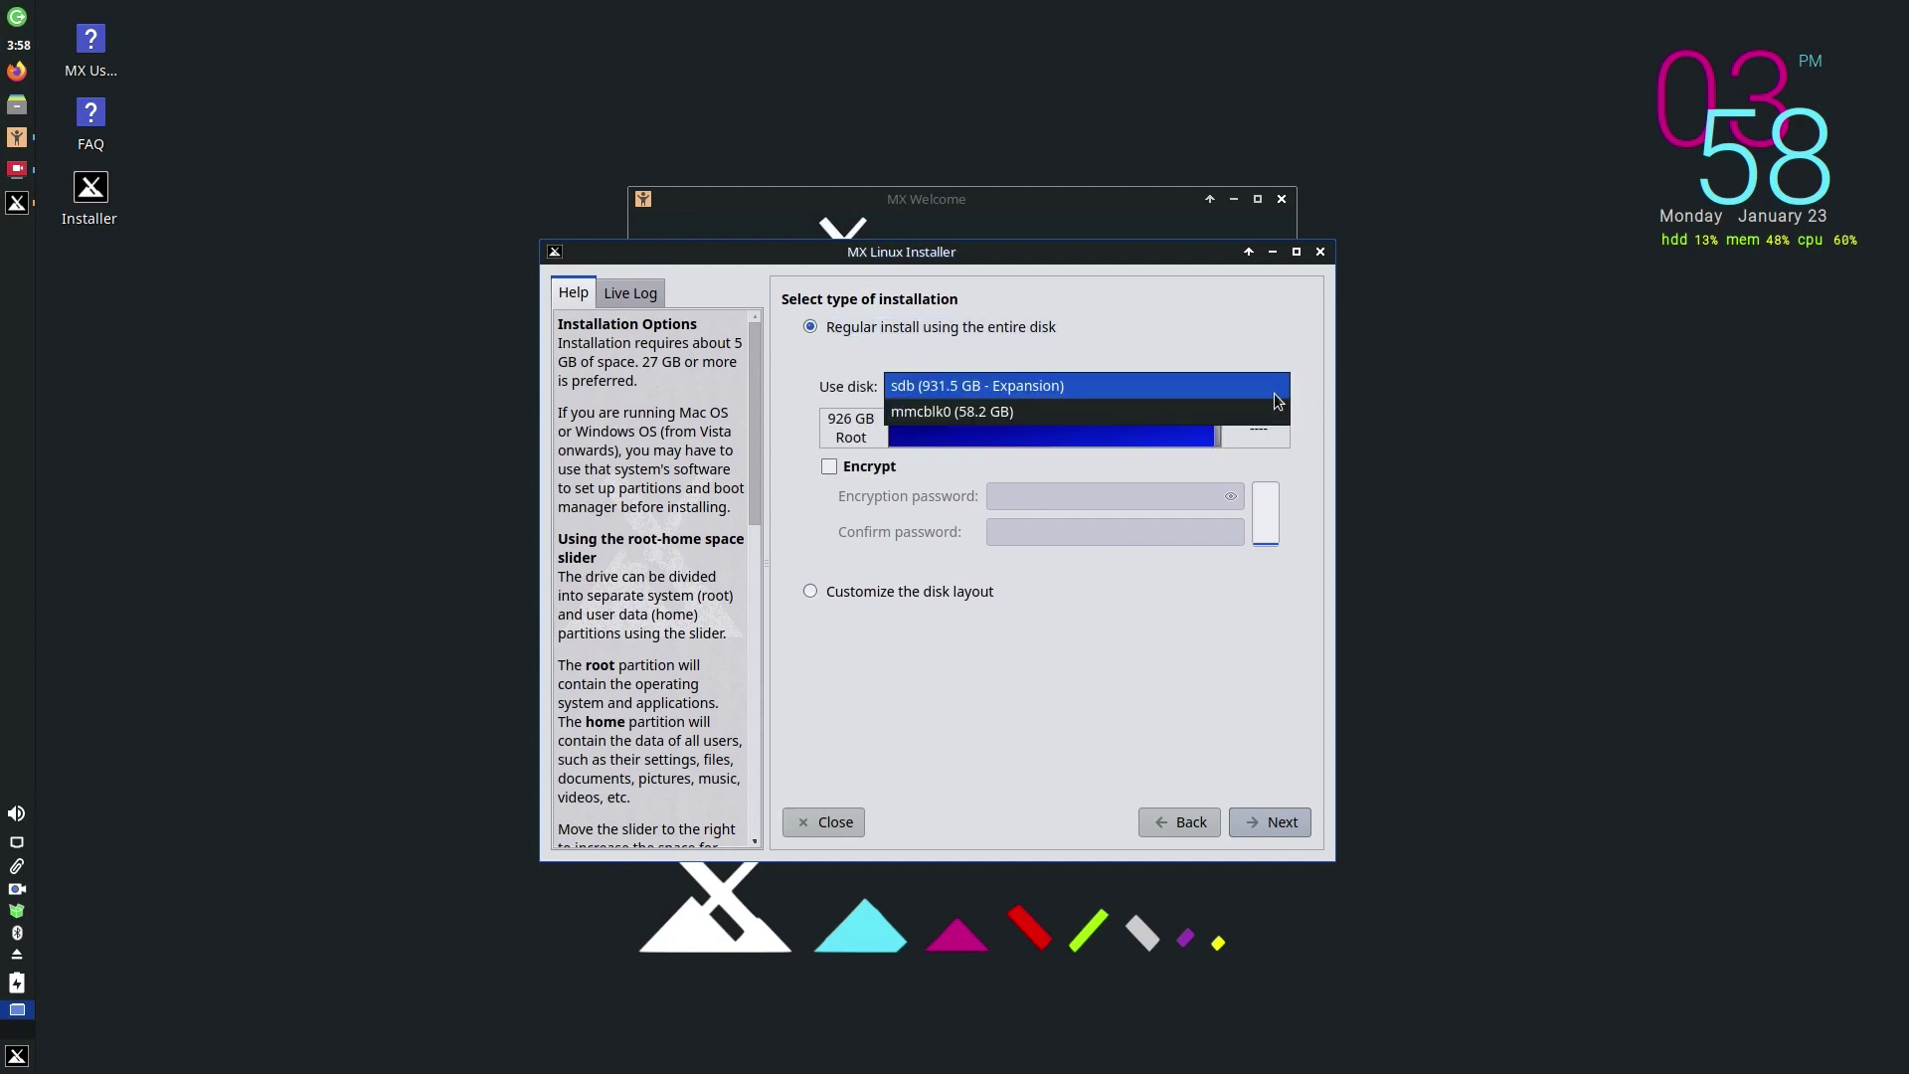
left_click(1118, 408)
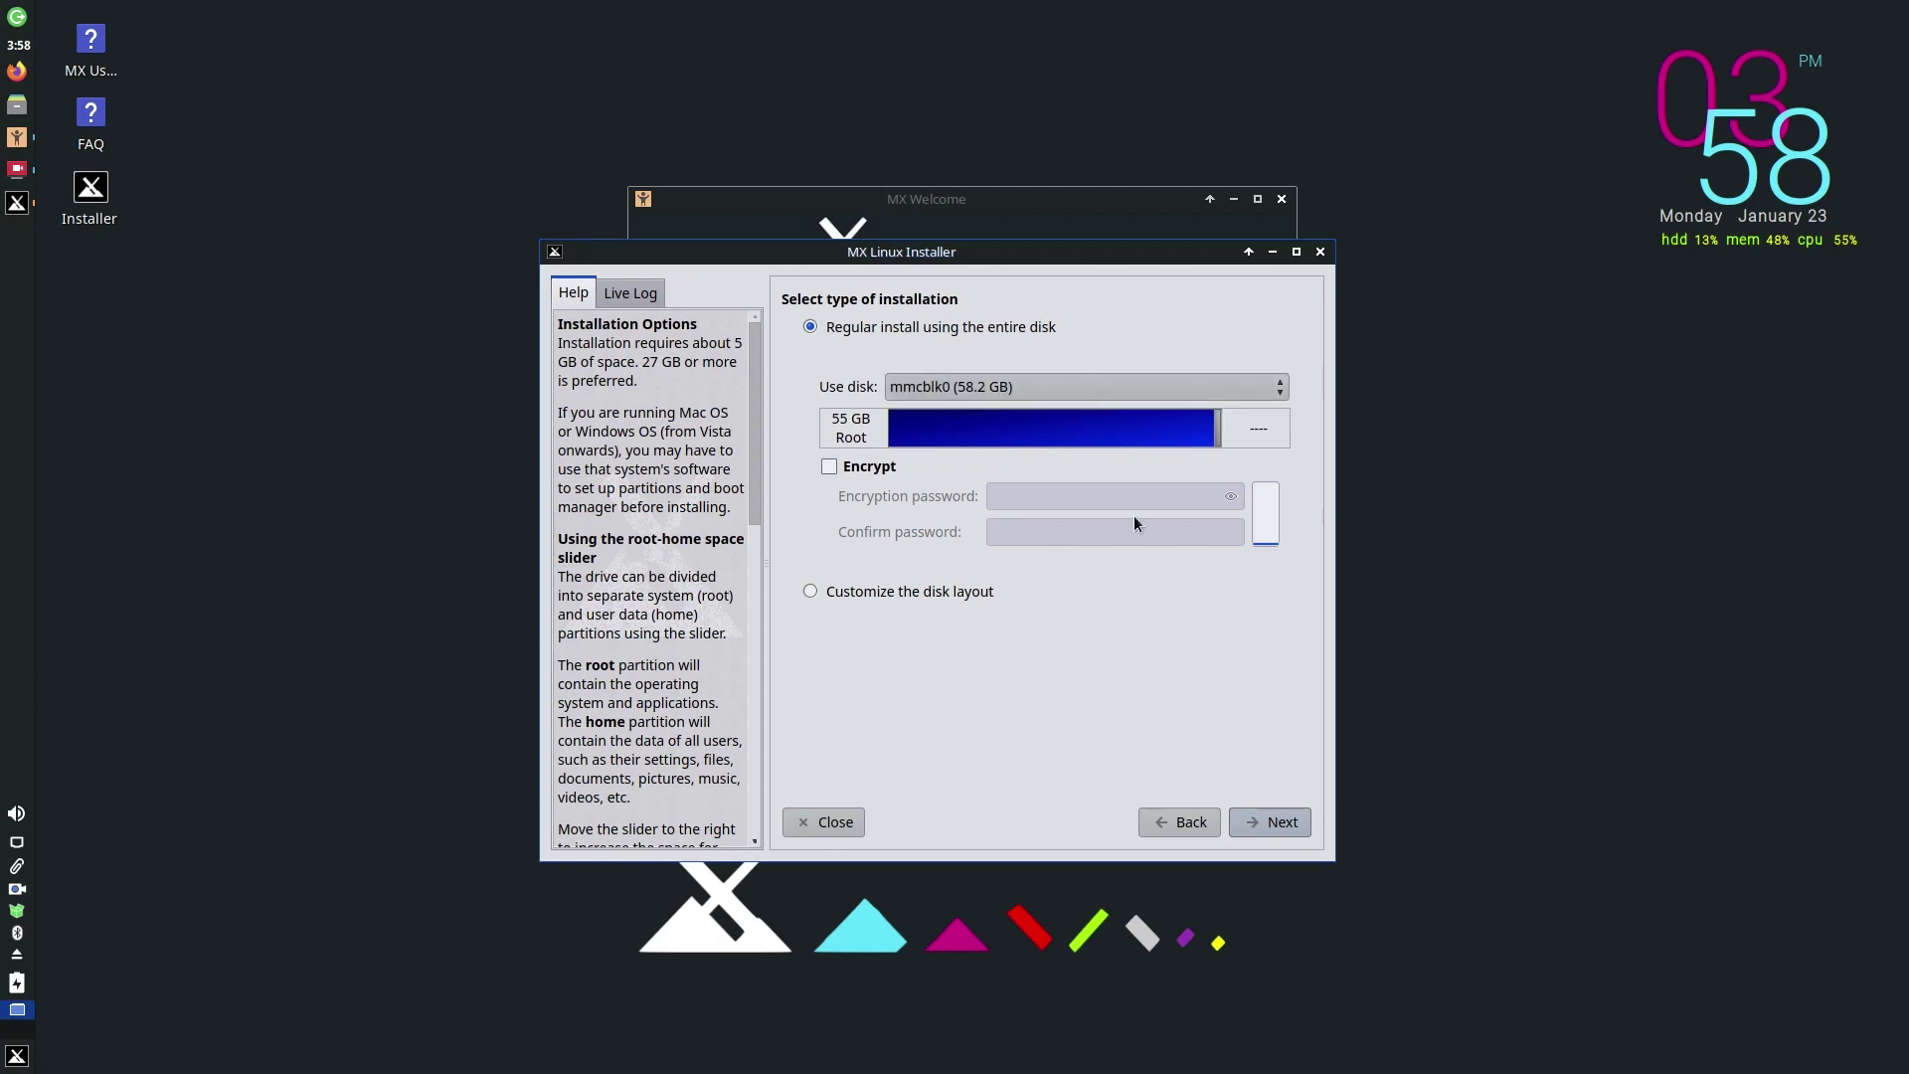
key("Return")
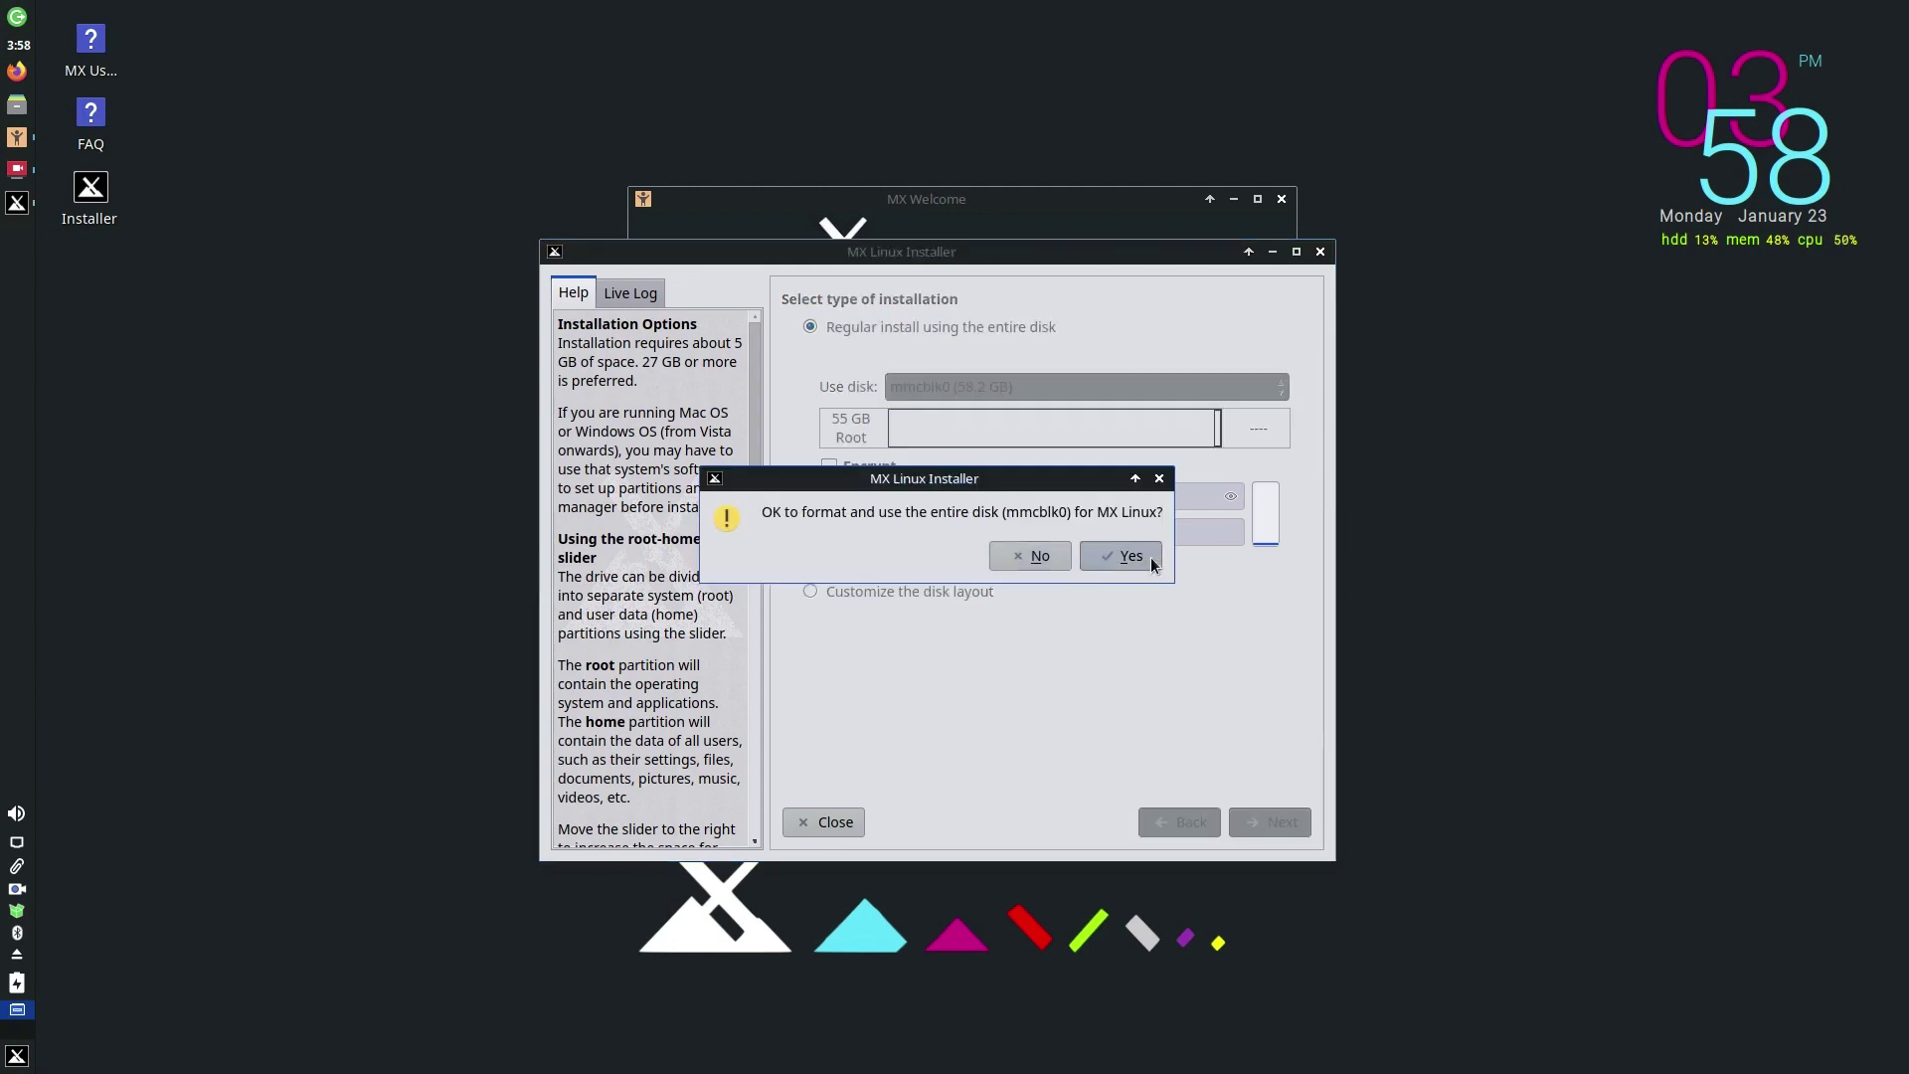
left_click(1149, 557)
Step: Rename the computer to mxlinuxmachine and change its domain to mxlinuxmachine.dom
double_click(1117, 408)
type("mxlinuxmachine")
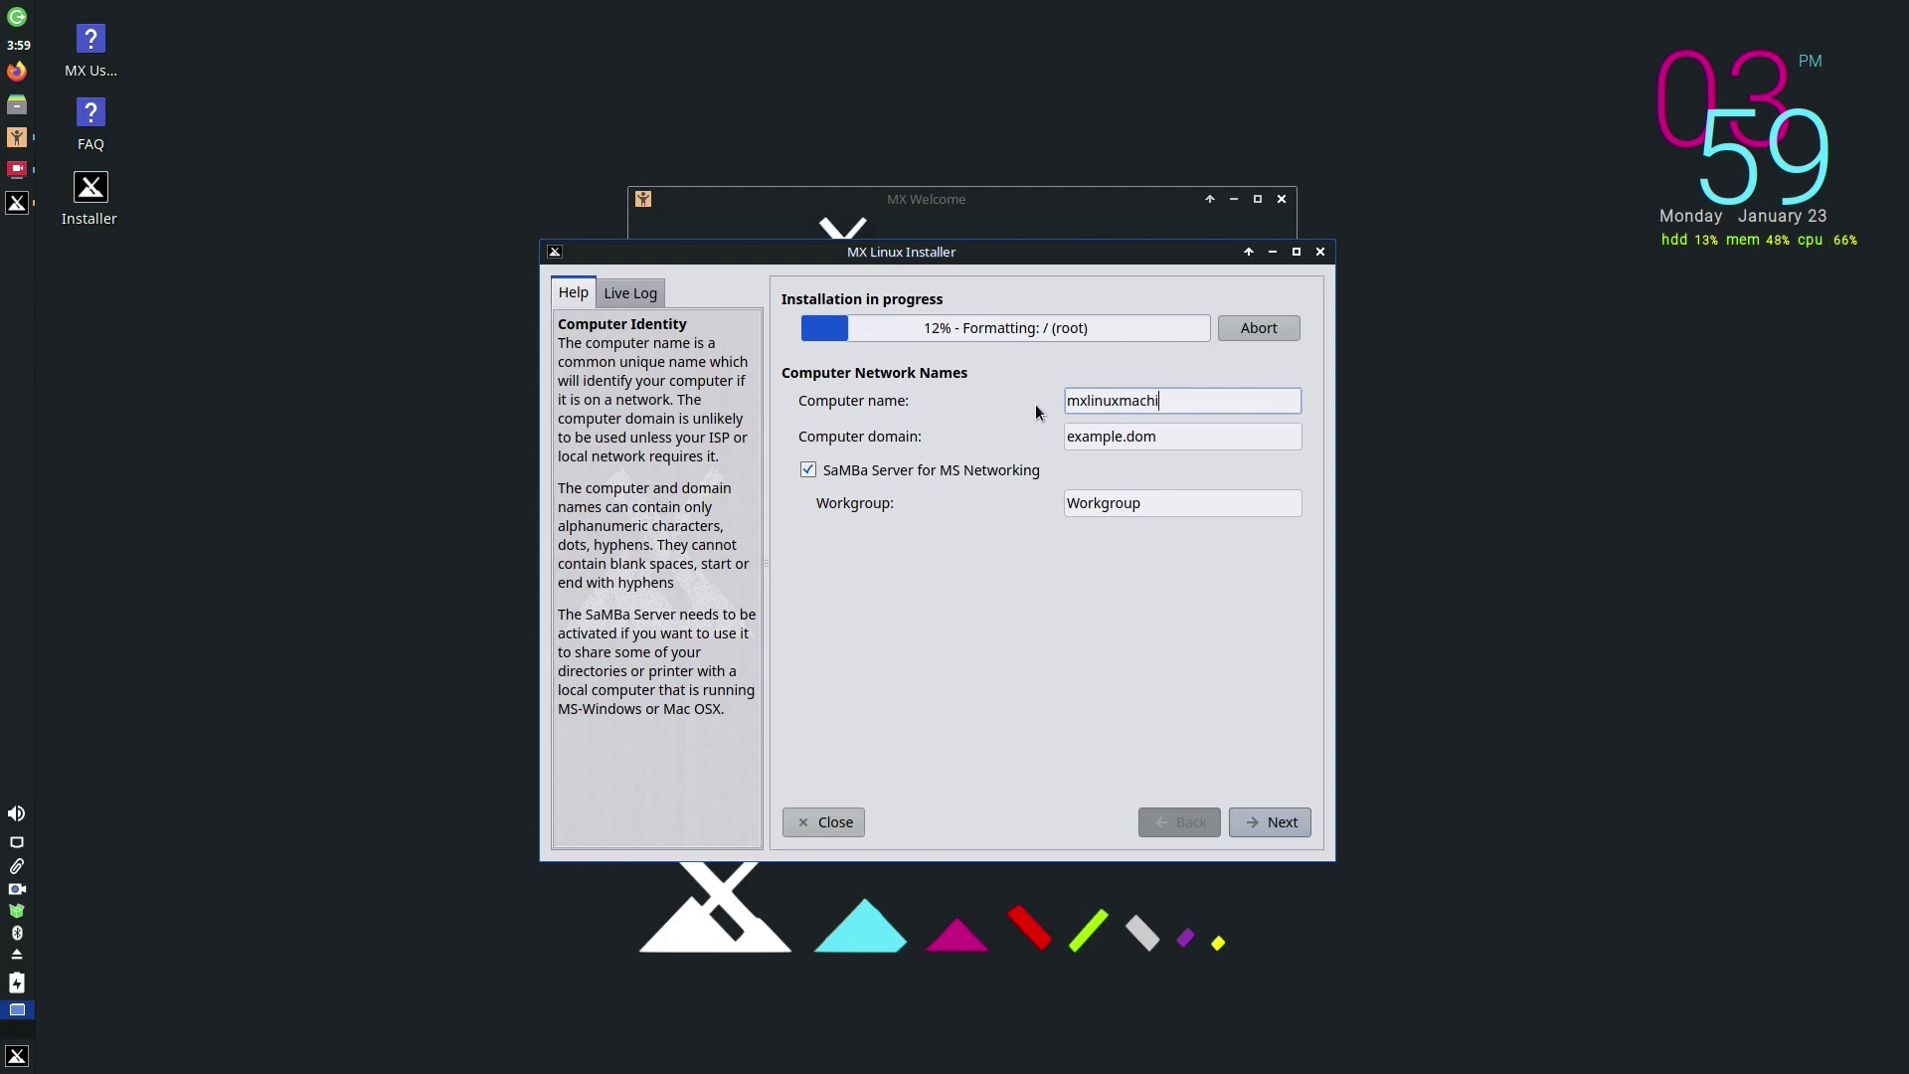
double_click(1114, 437)
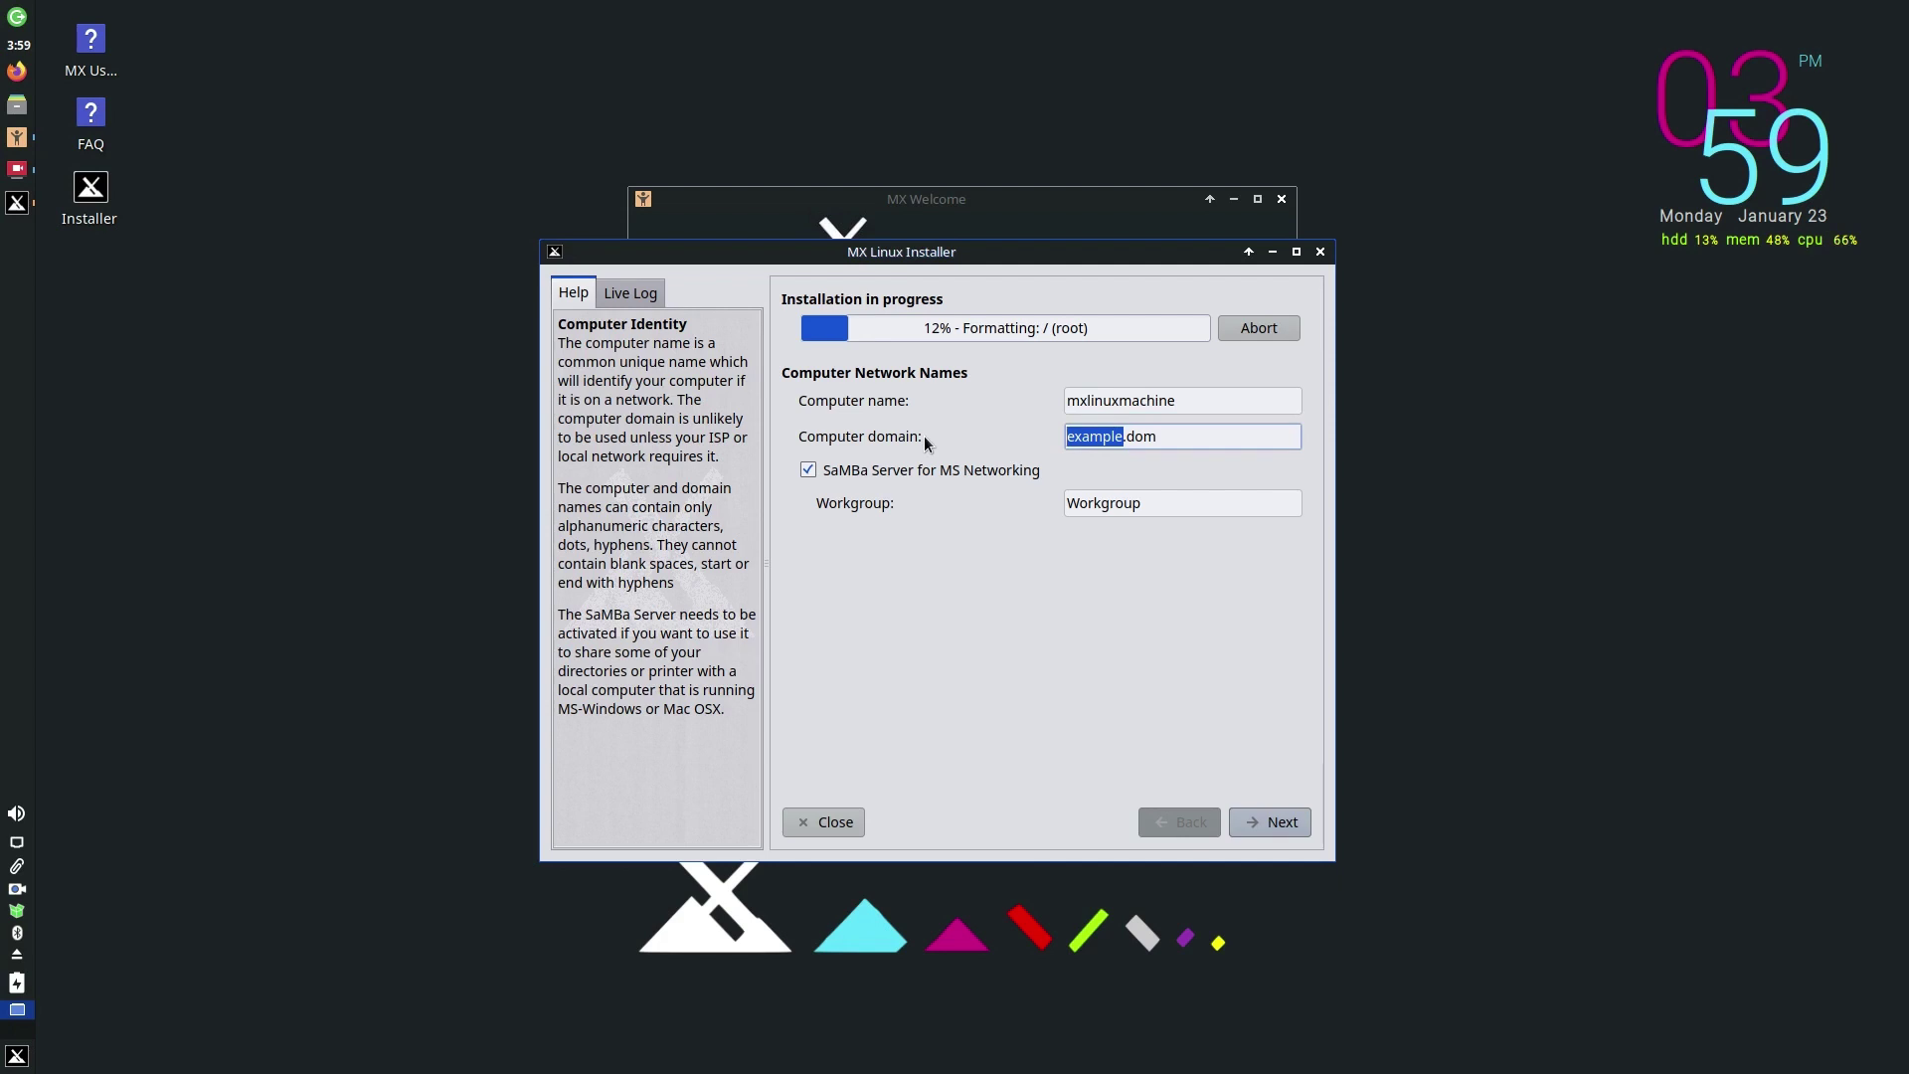
type("mxlinuxmachine")
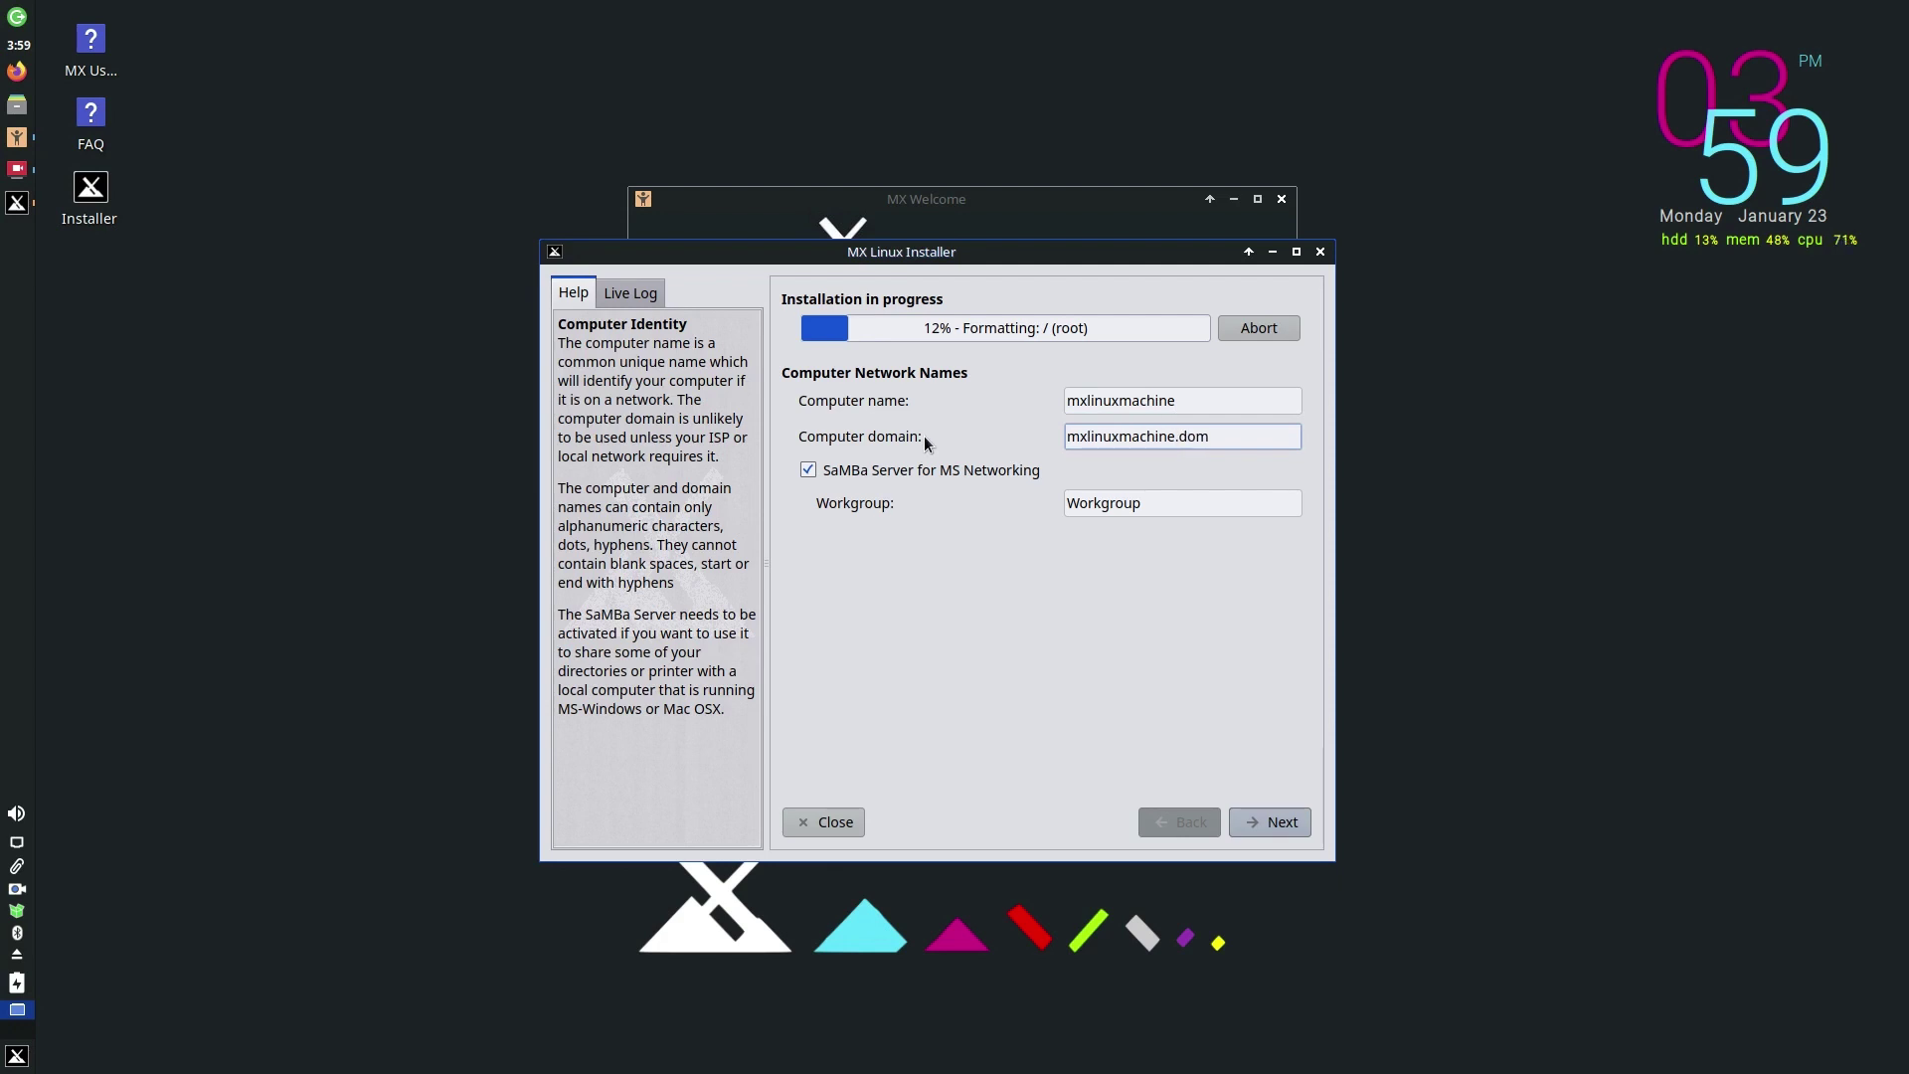
Step: Set the locale to United Kingdom - British English and the timezone to Europe/London
left_click(1274, 829)
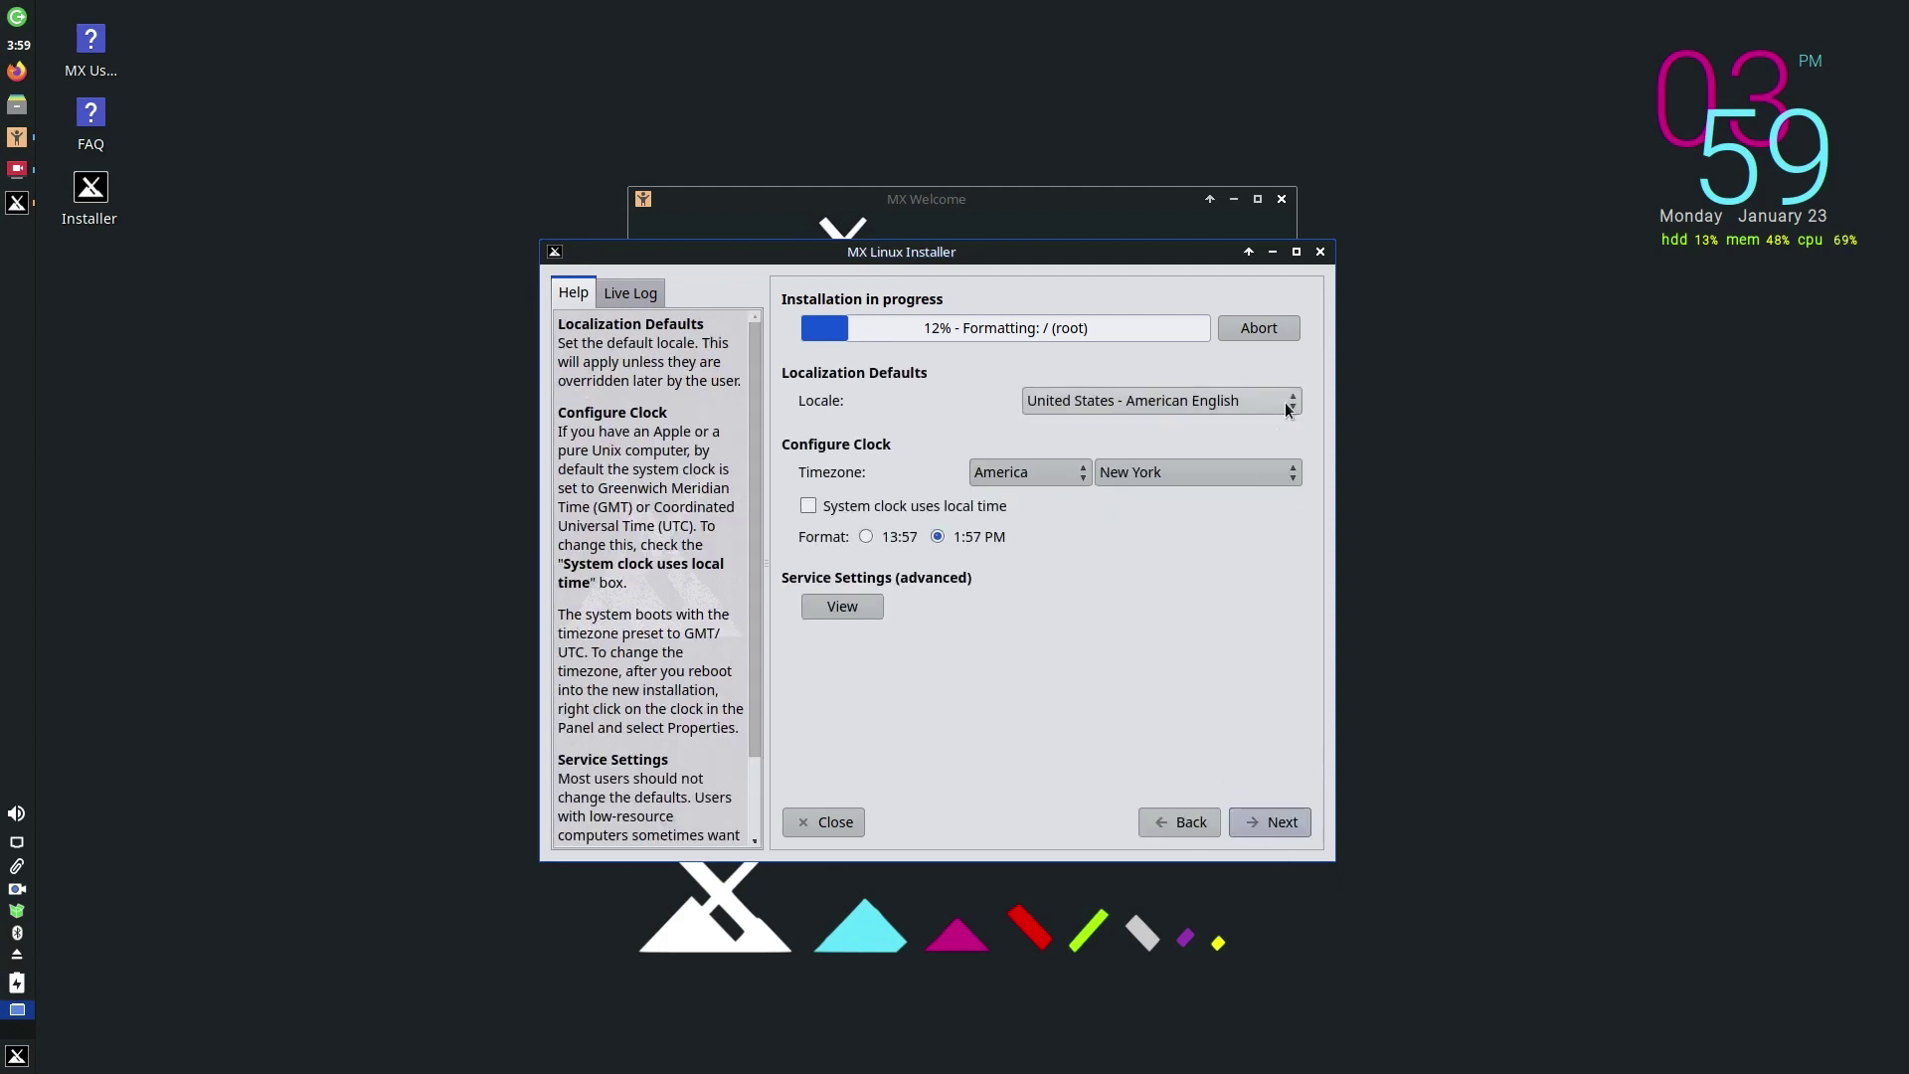
left_click(1285, 402)
left_click(1166, 520)
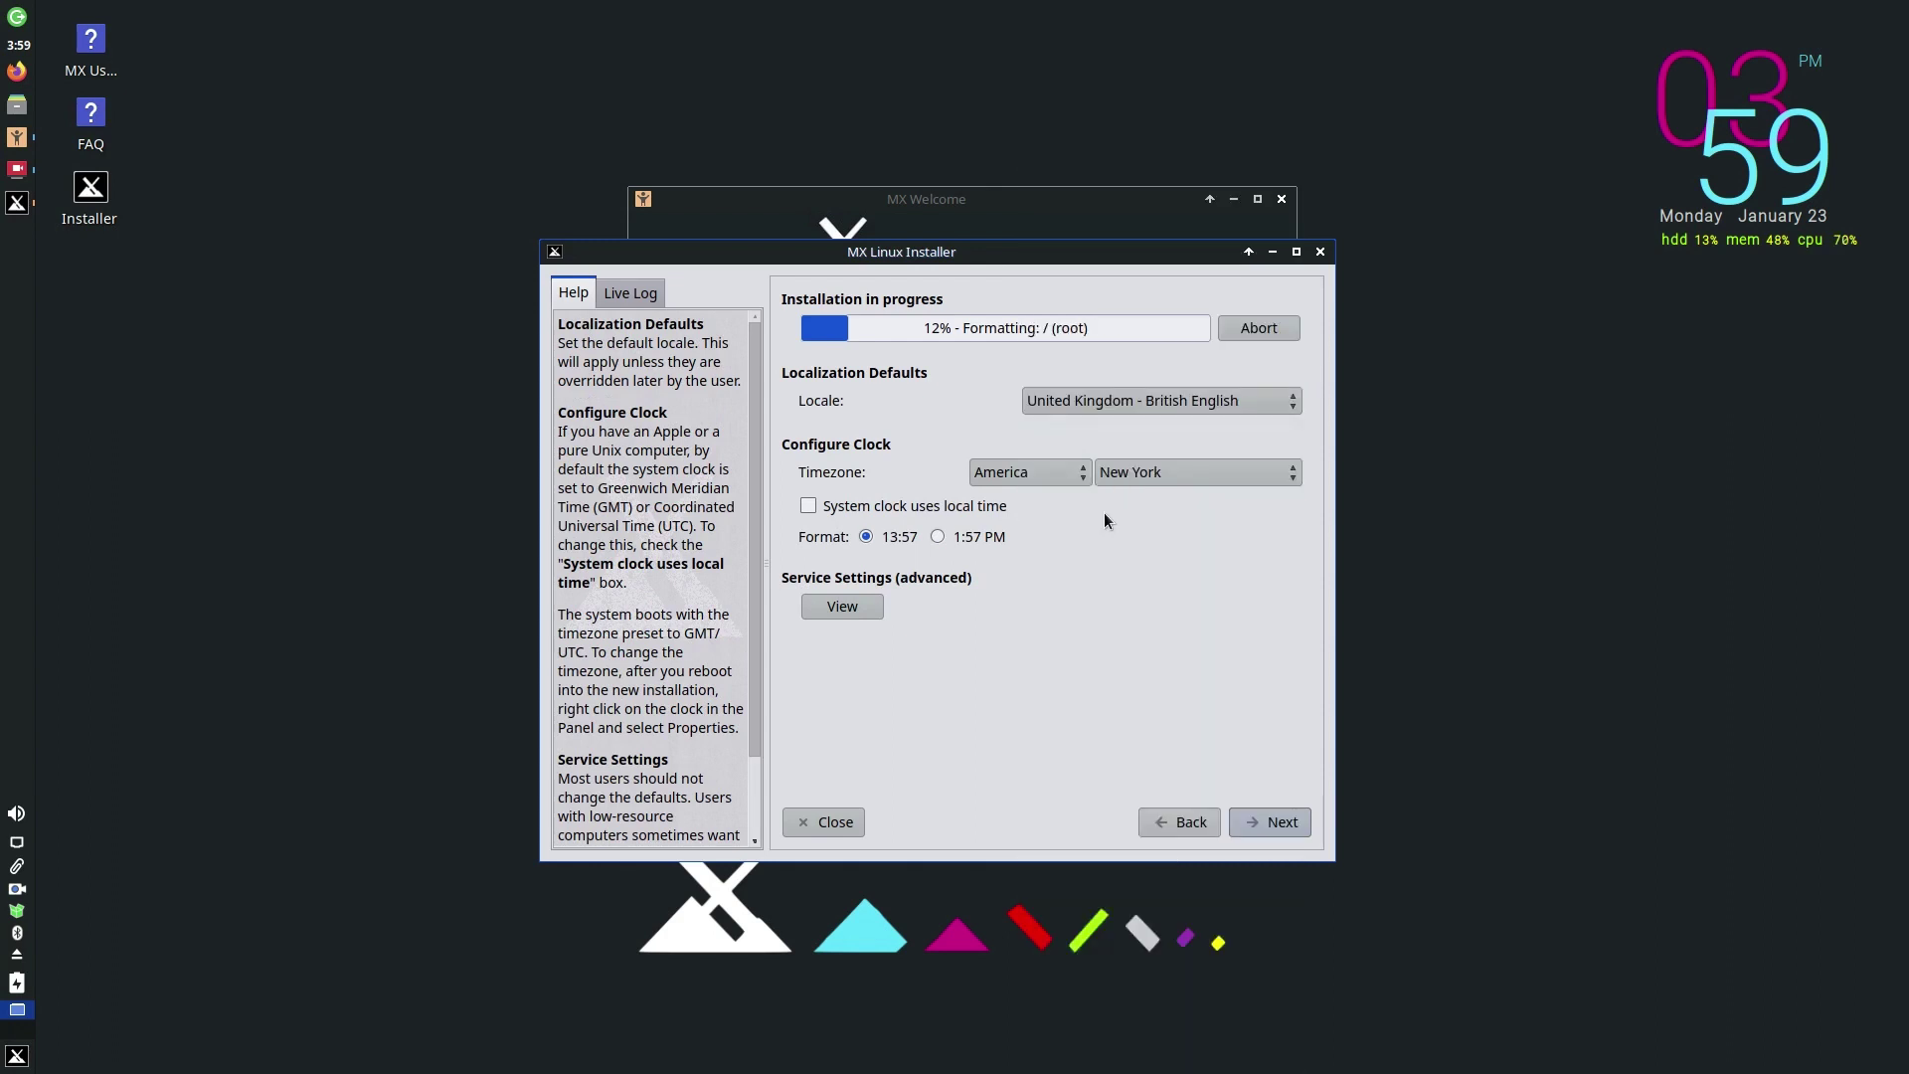
left_click(1071, 478)
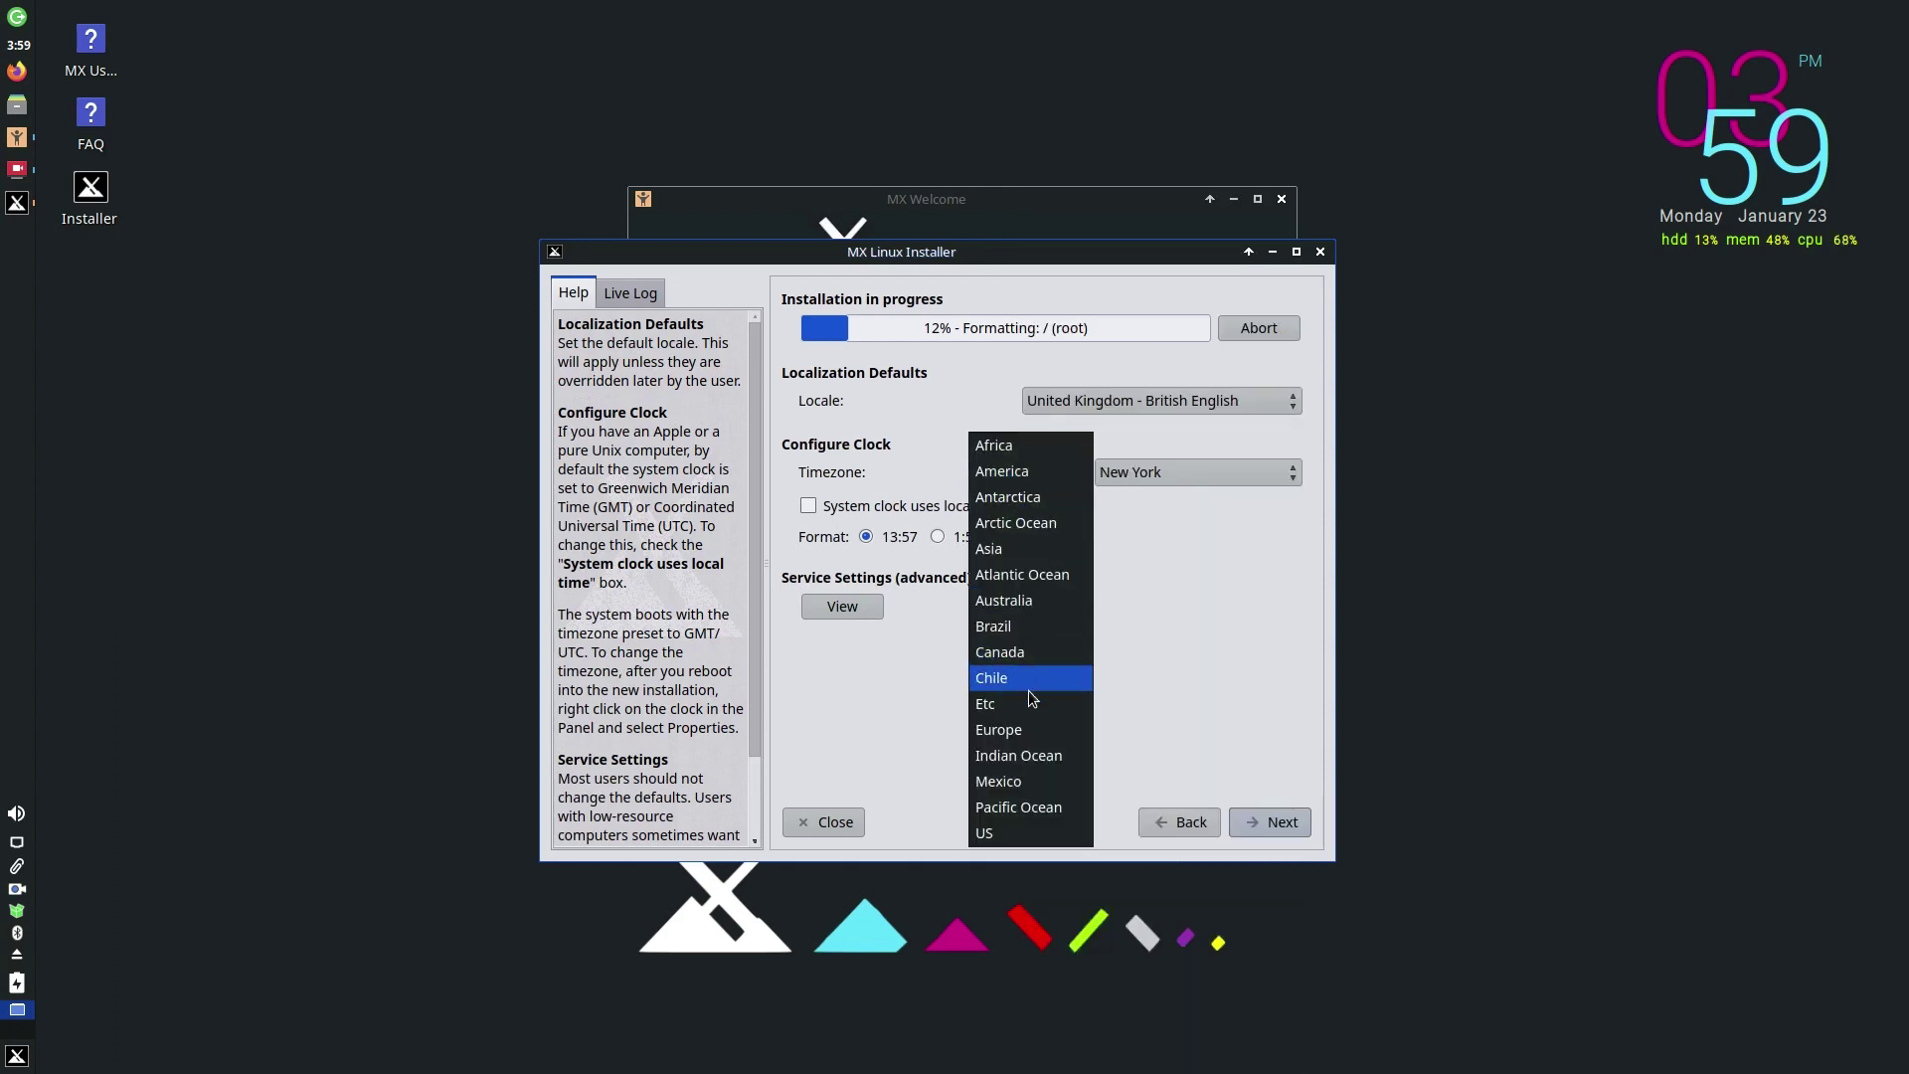
left_click(1024, 722)
left_click(1245, 482)
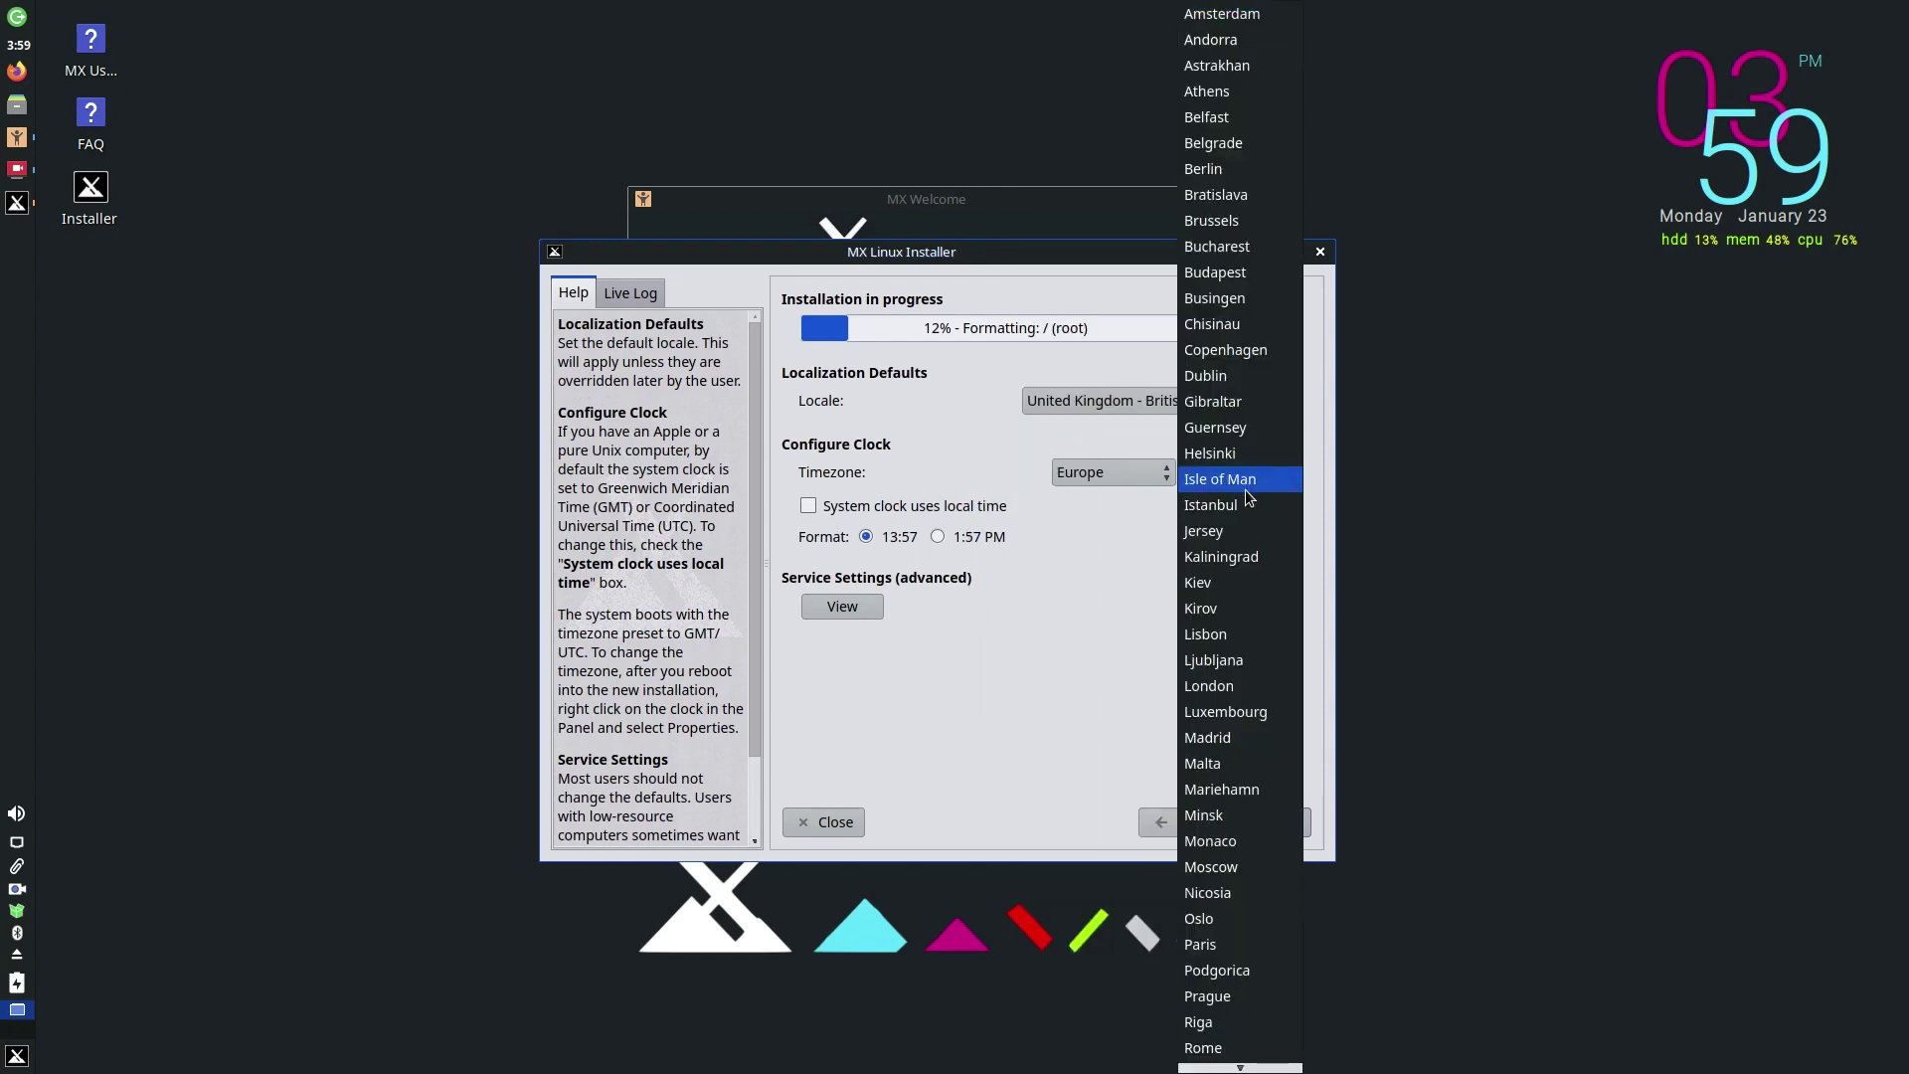
left_click(1244, 682)
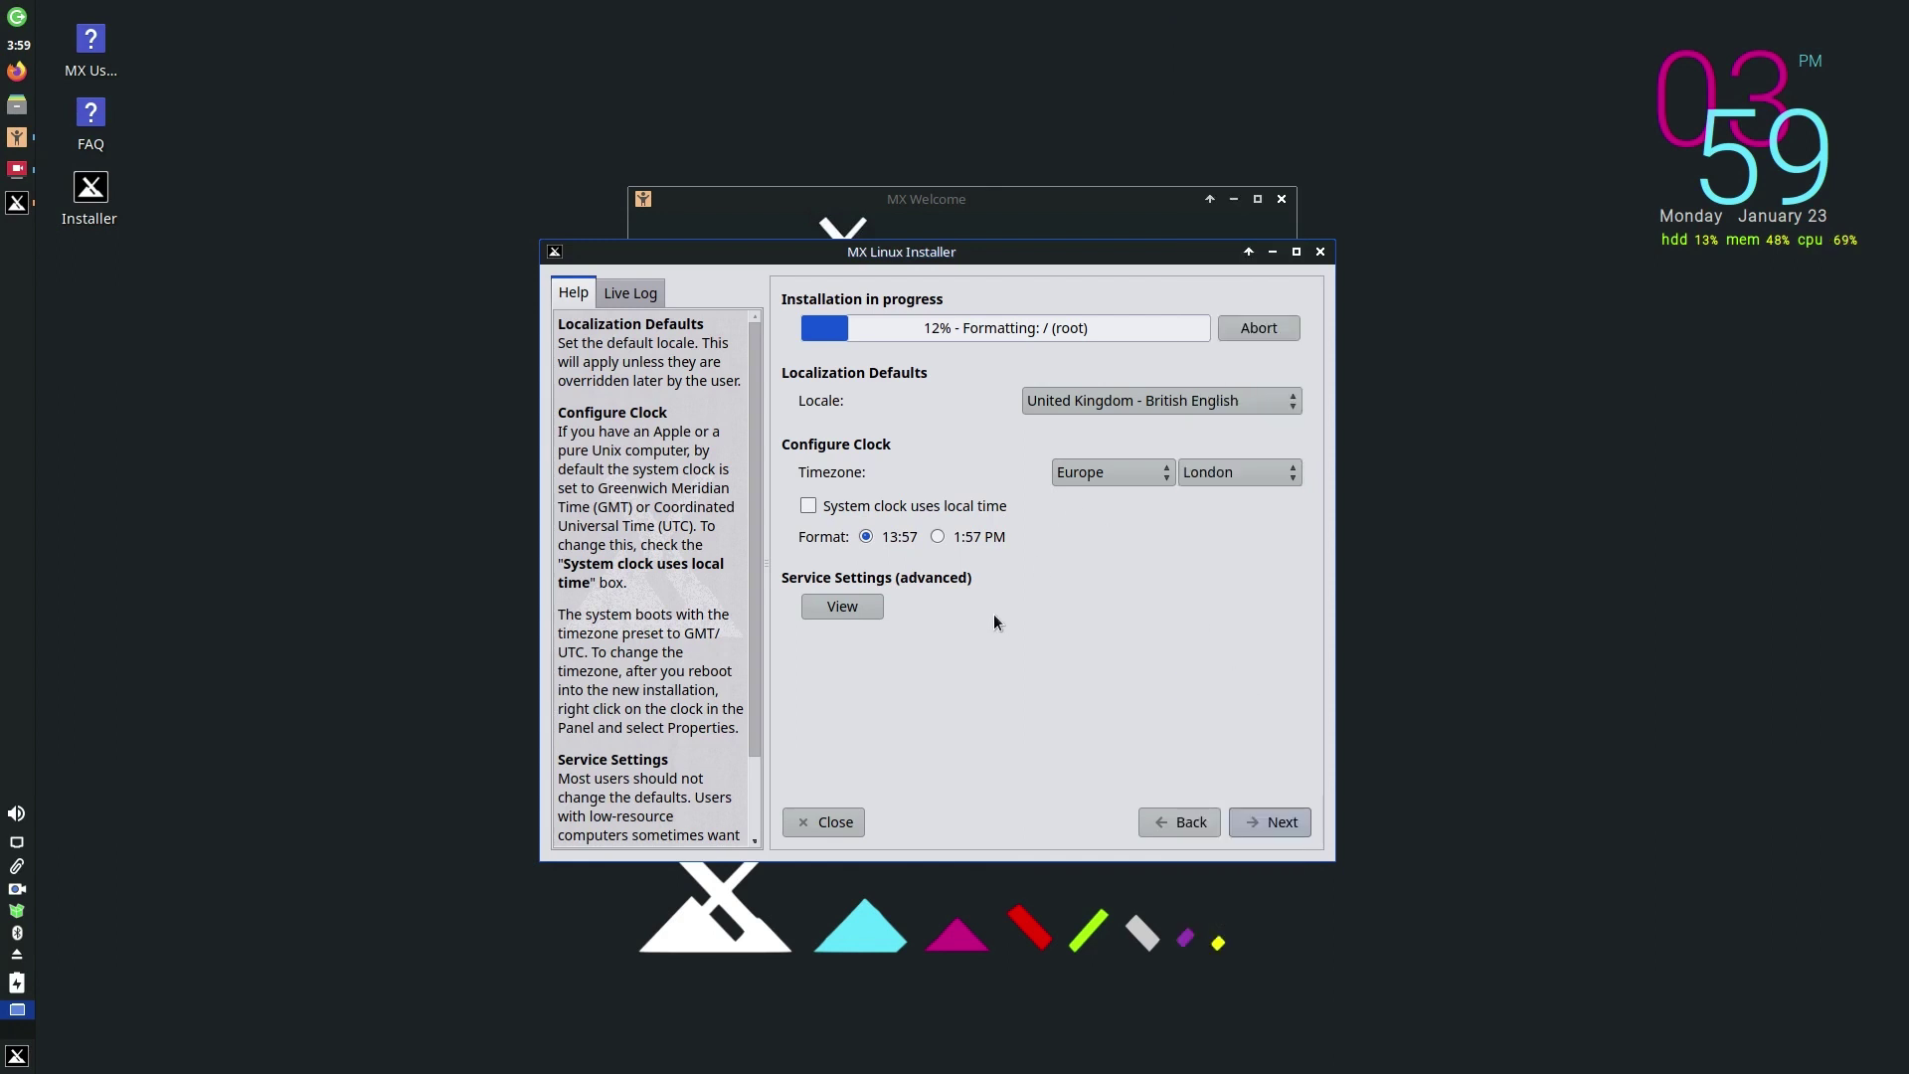
Step: Enter the default user's login name, then type and confirm the user password
left_click(1281, 821)
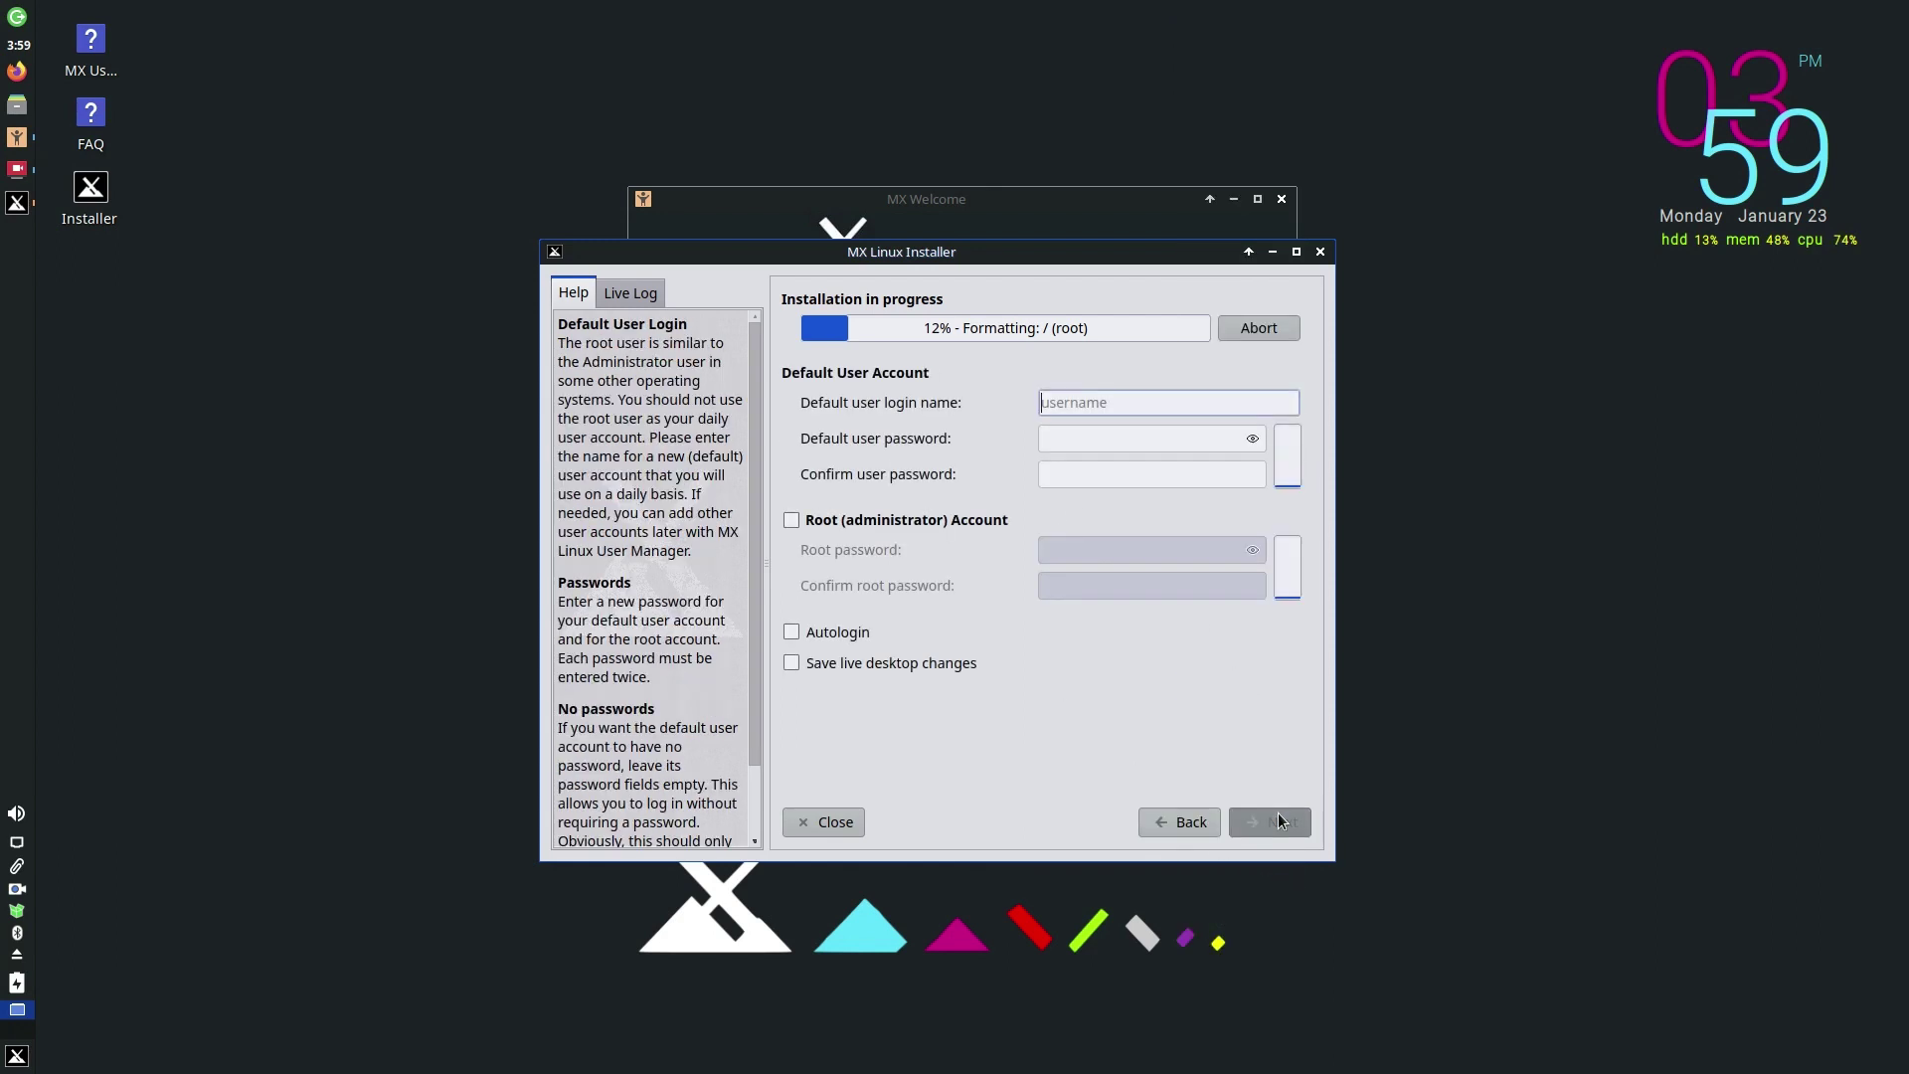
type("gary")
key("Tab")
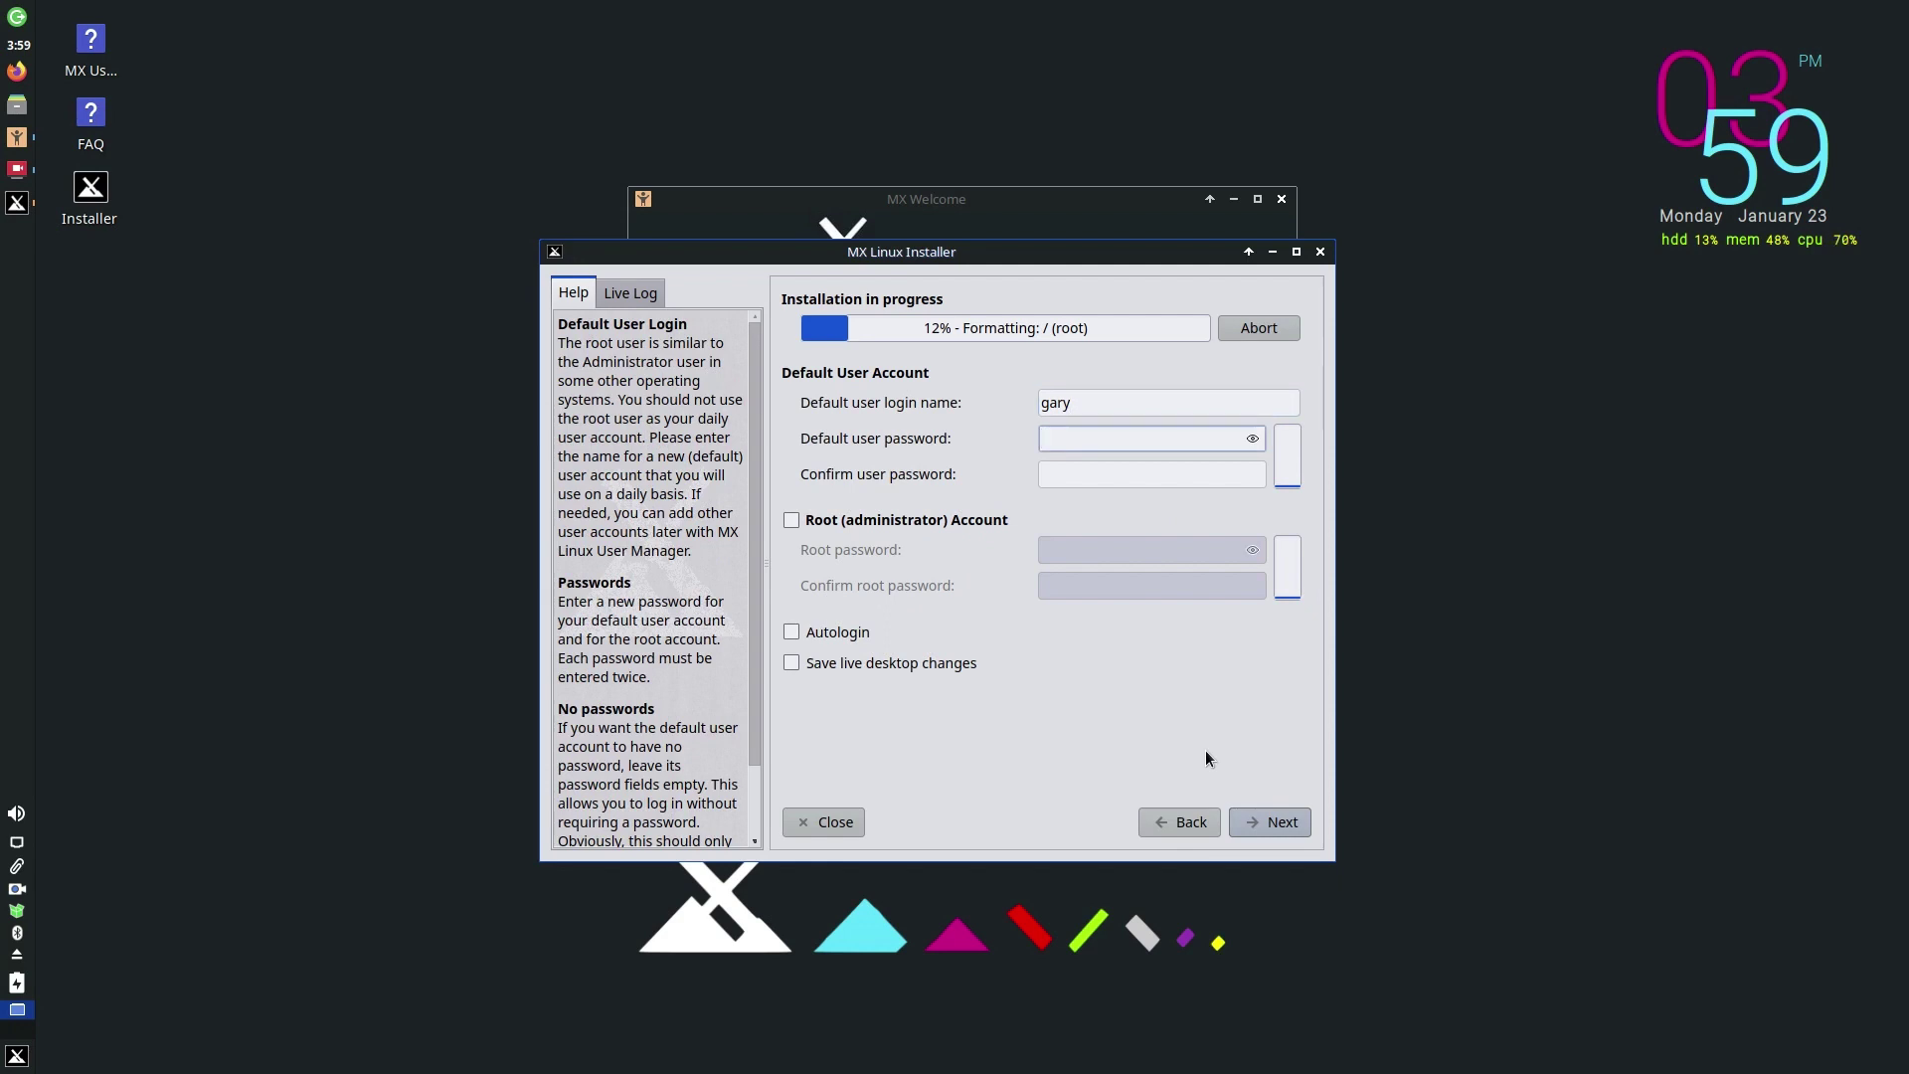
type("*********")
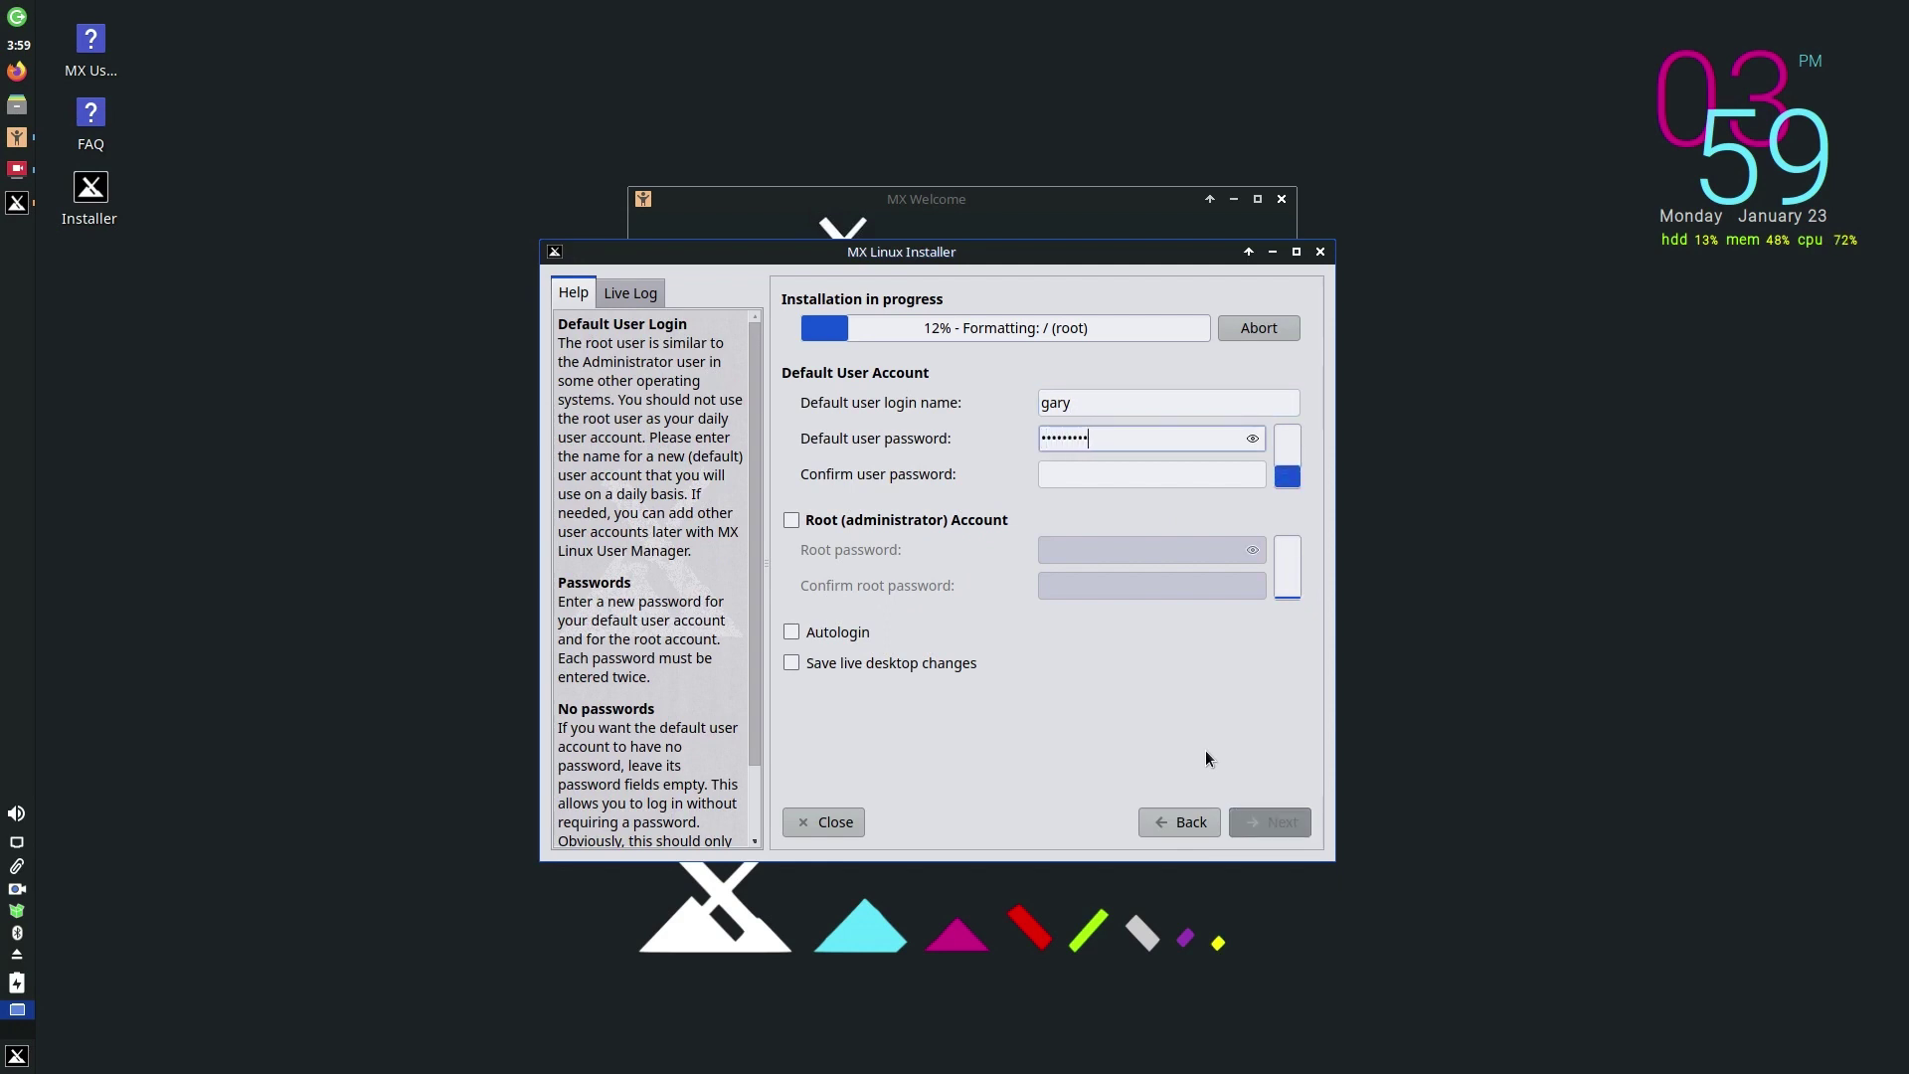
key("BackSpace")
key("BackSpace")
key("BackSpace")
key("BackSpace")
key("BackSpace")
key("BackSpace")
key("BackSpace")
key("BackSpace")
key("BackSpace")
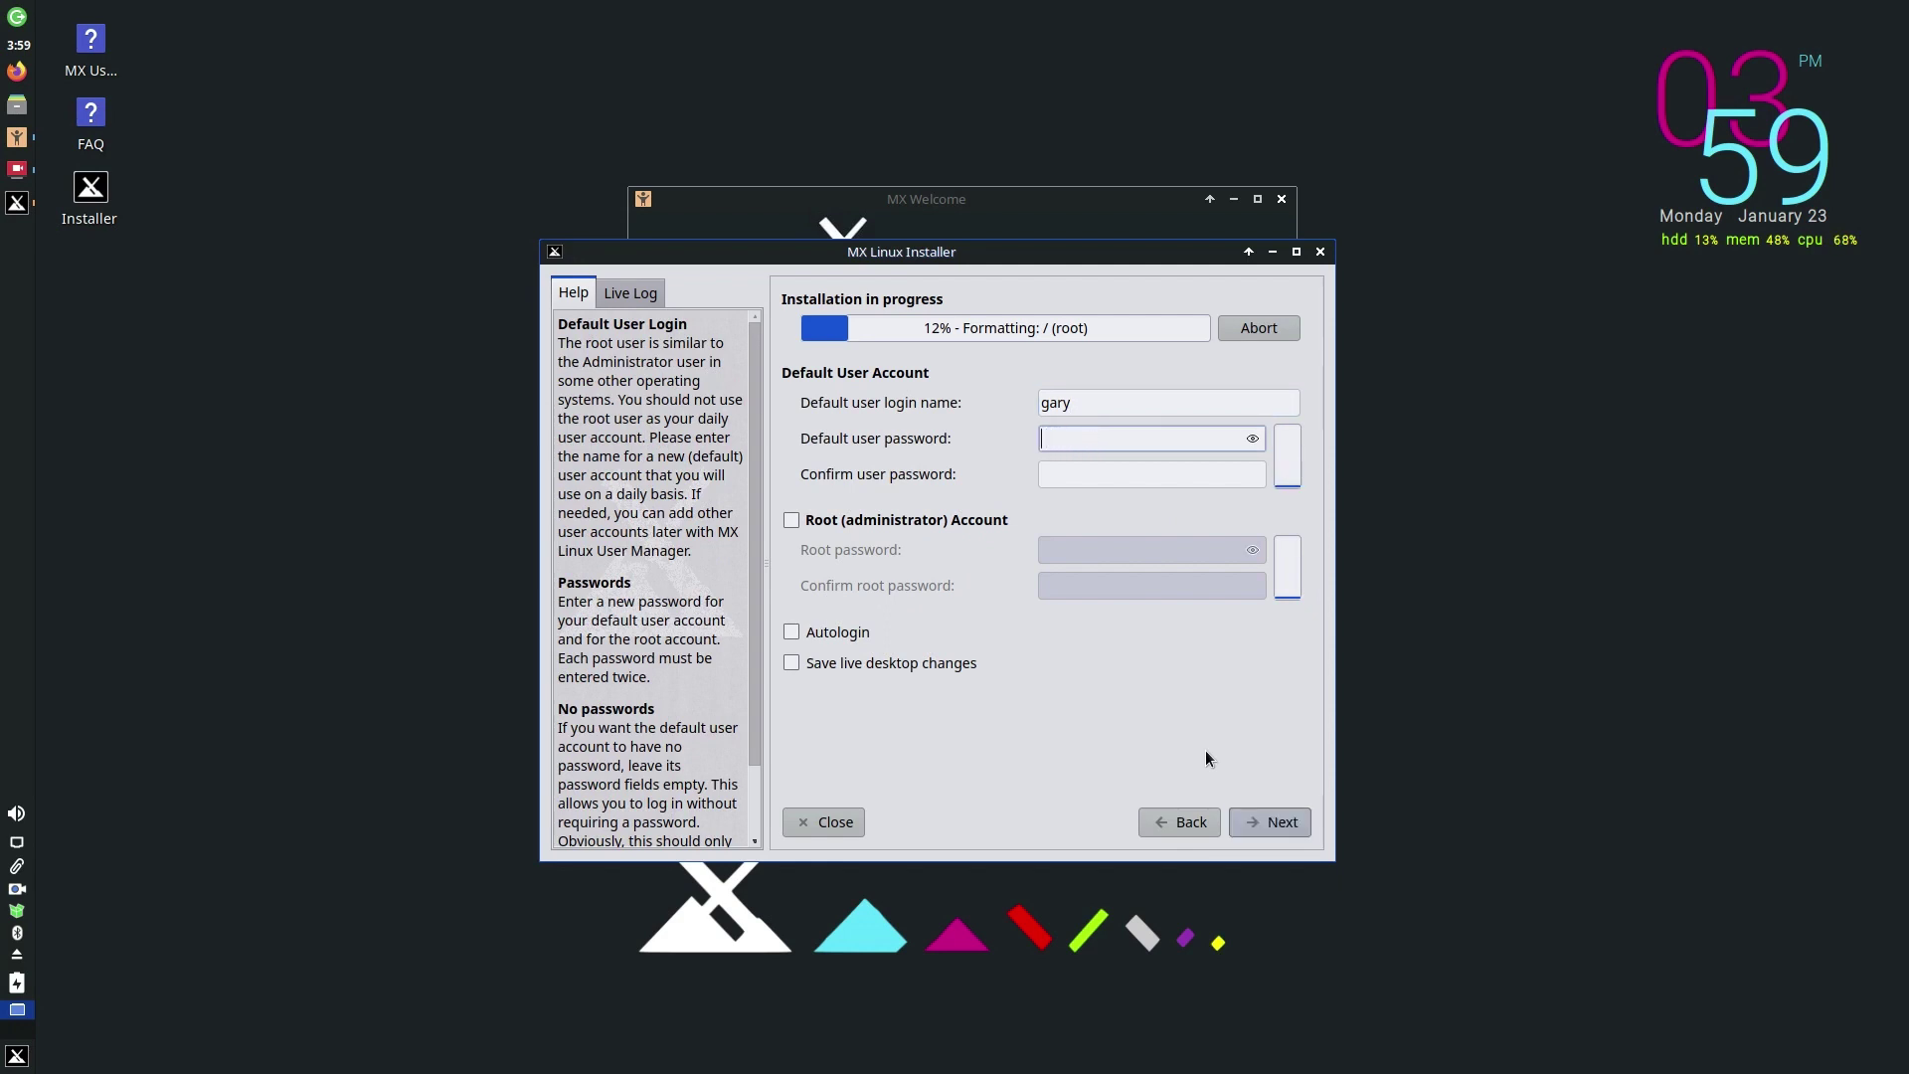
type("****")
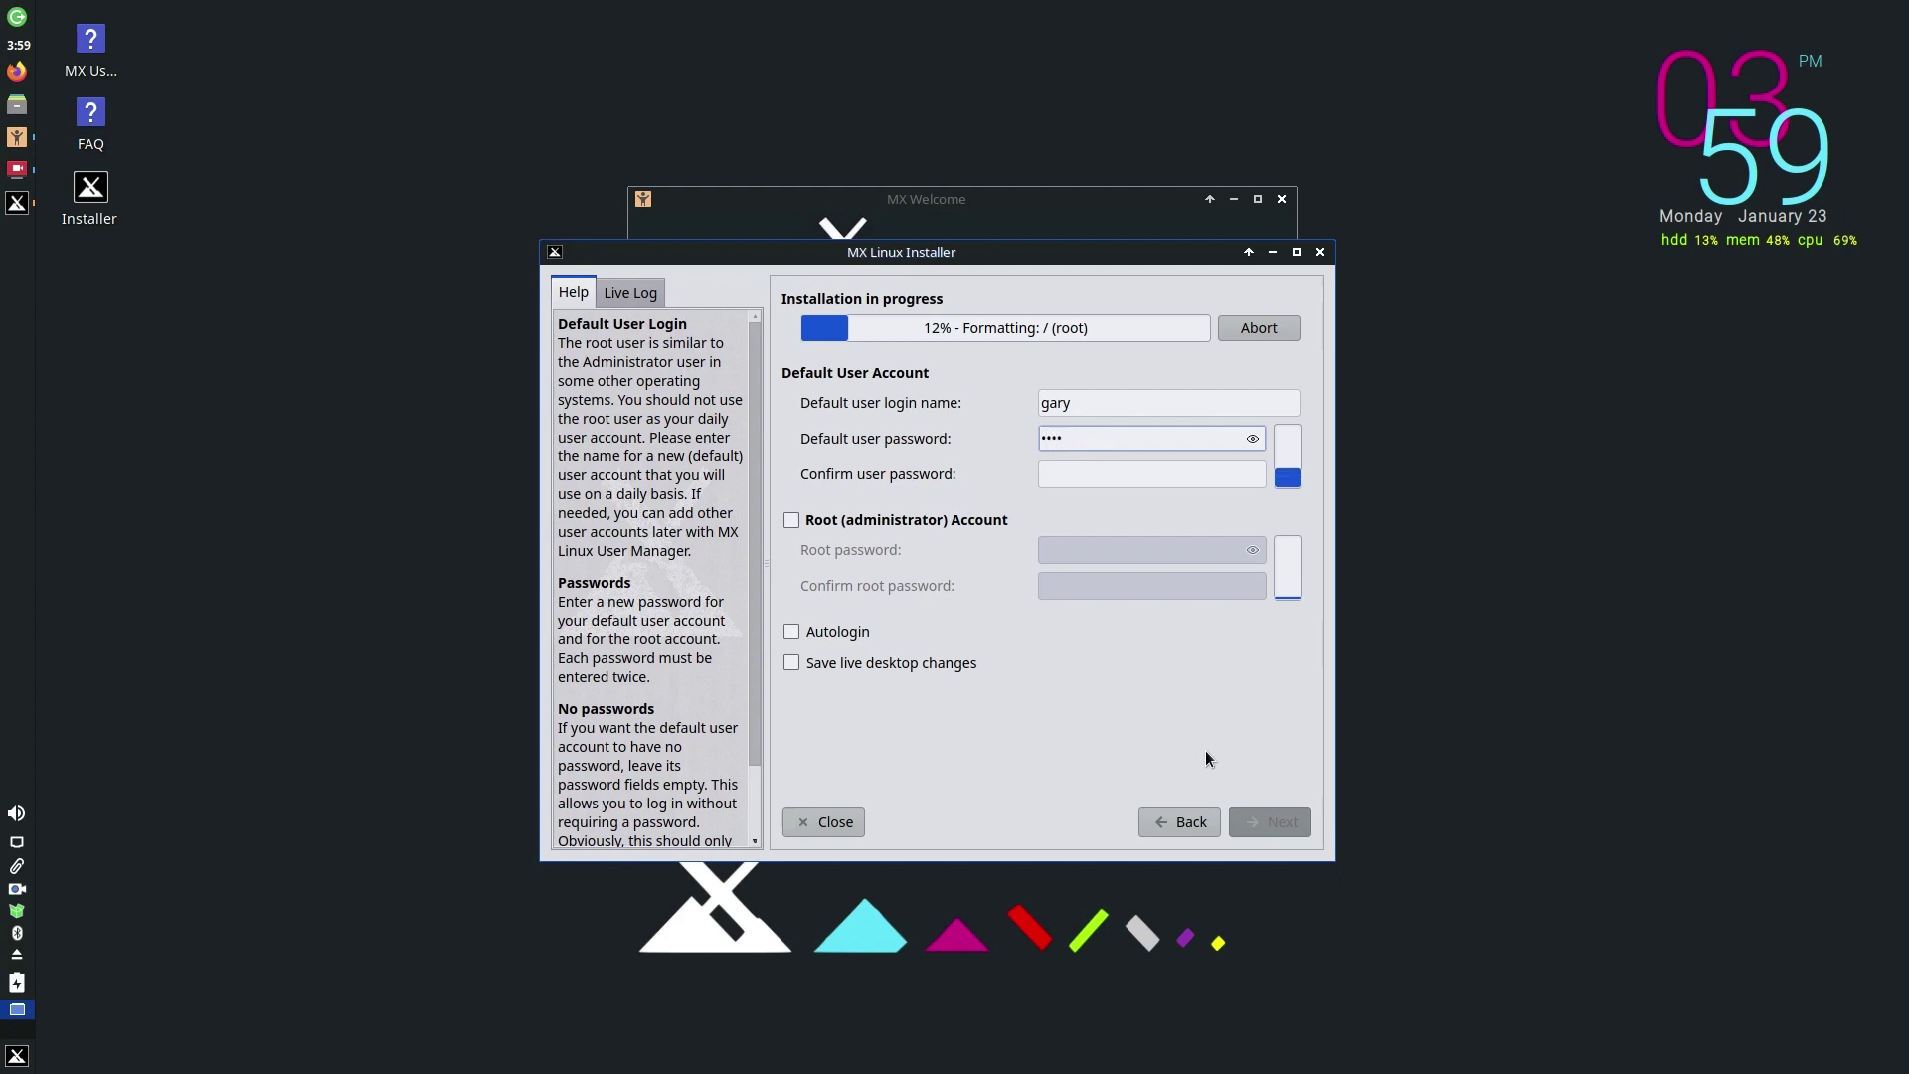
type("*****")
key("Tab")
type("***")
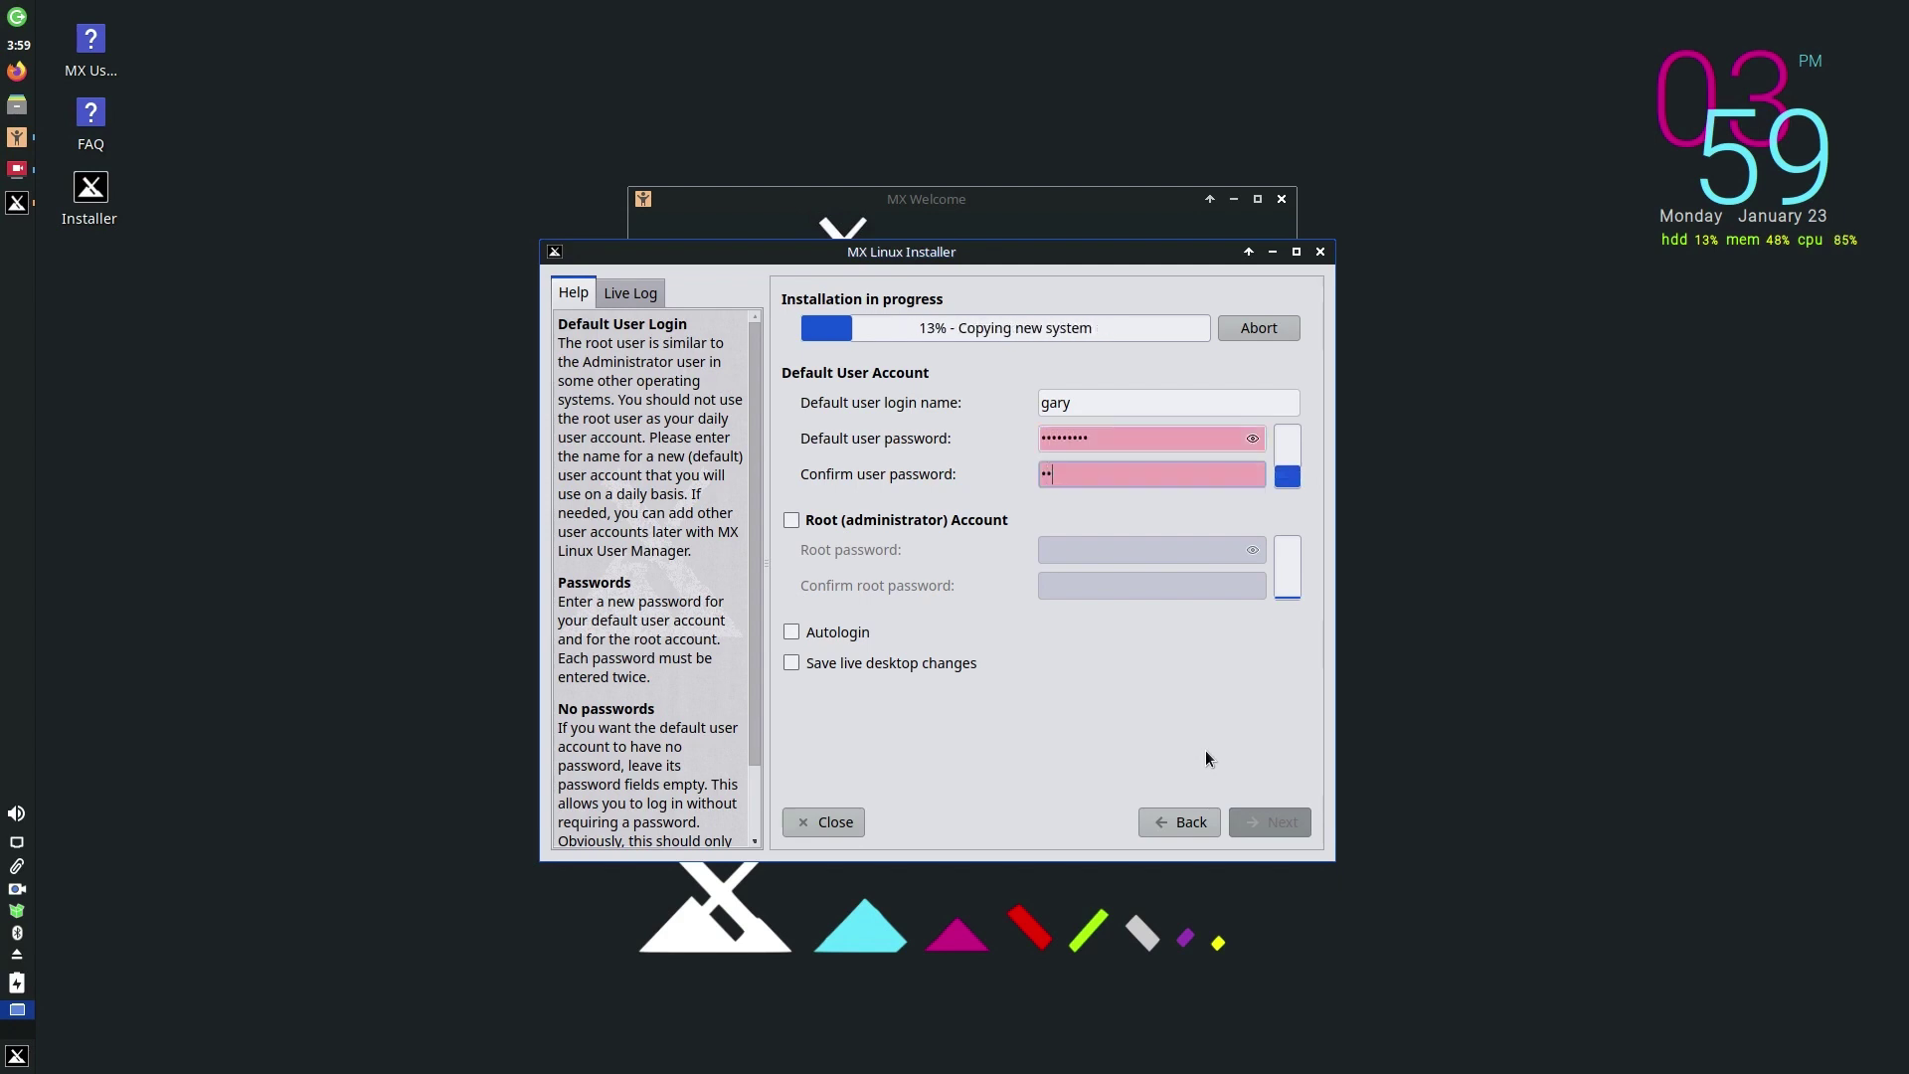
type("*******")
key("Tab")
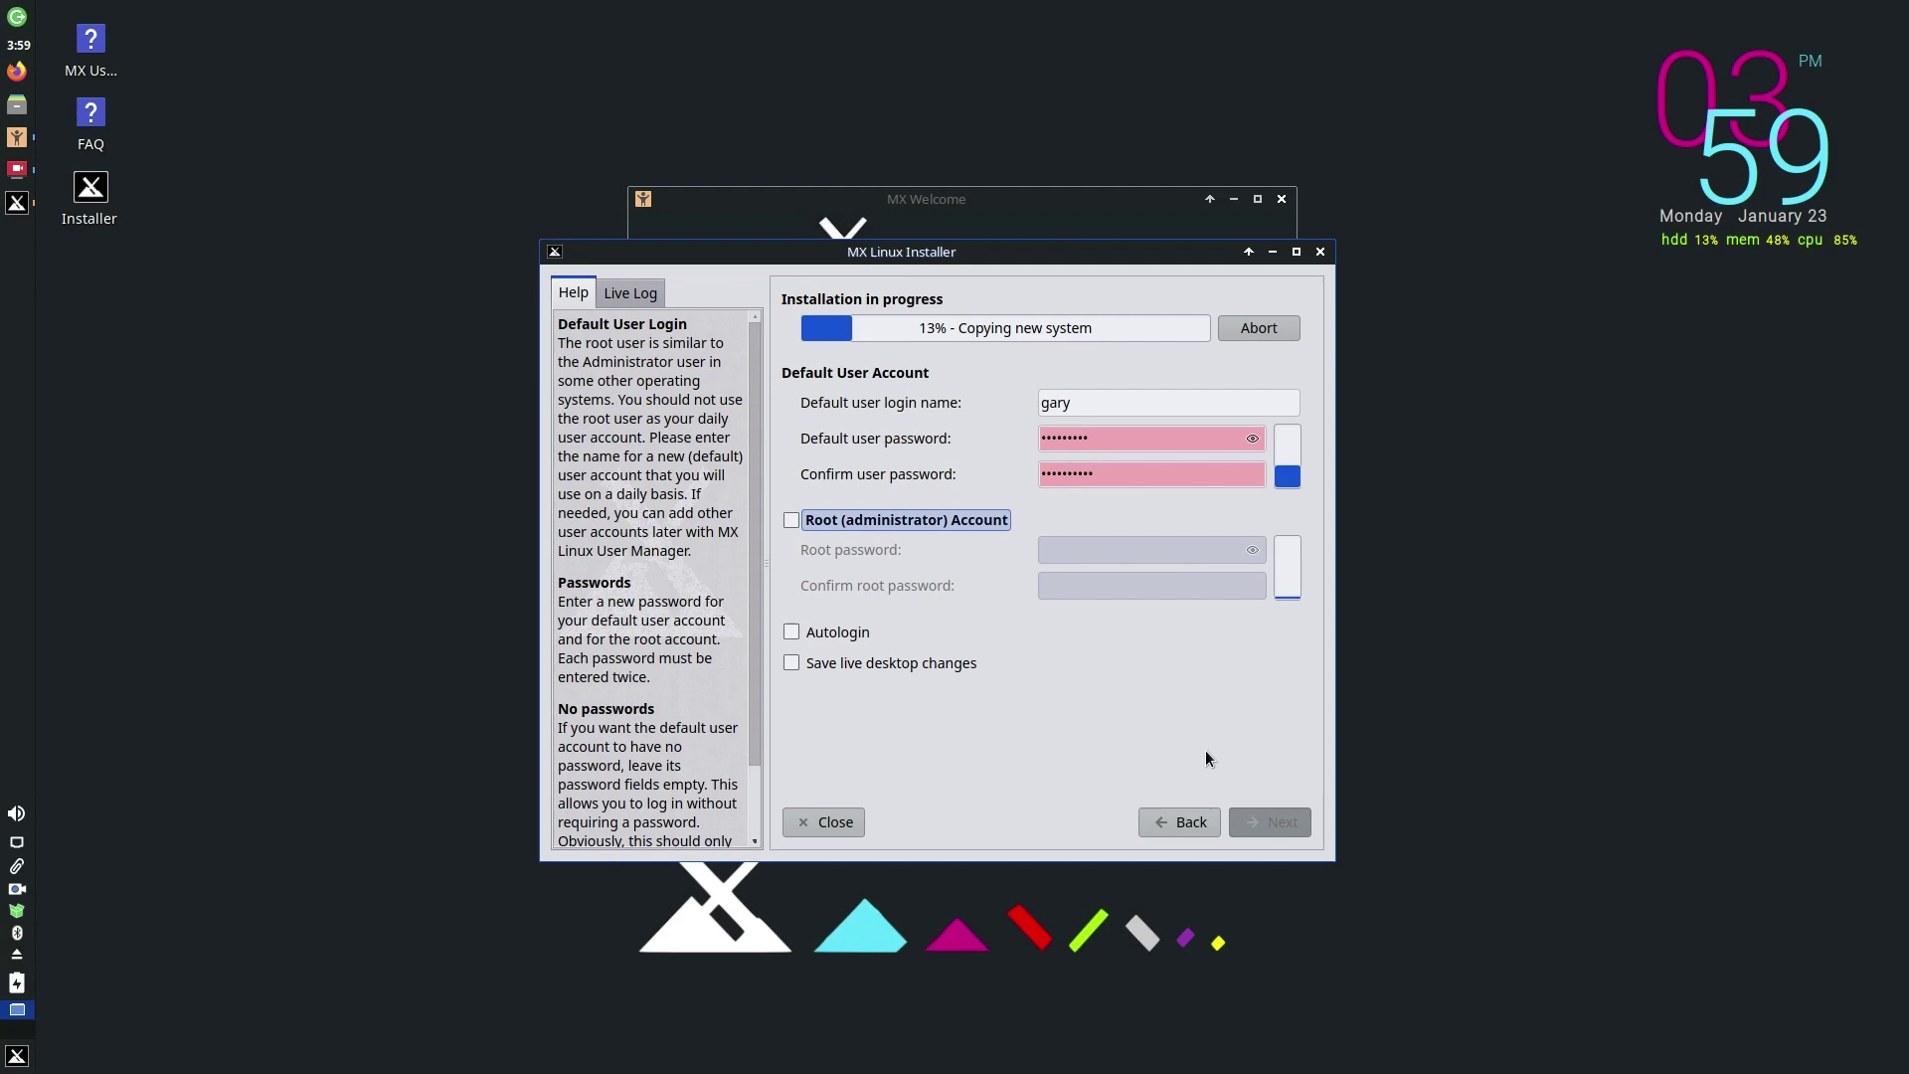
Step: Enable the Root (administrator) account and enter and confirm its password
left_click(804, 518)
left_click(1116, 550)
type("**********")
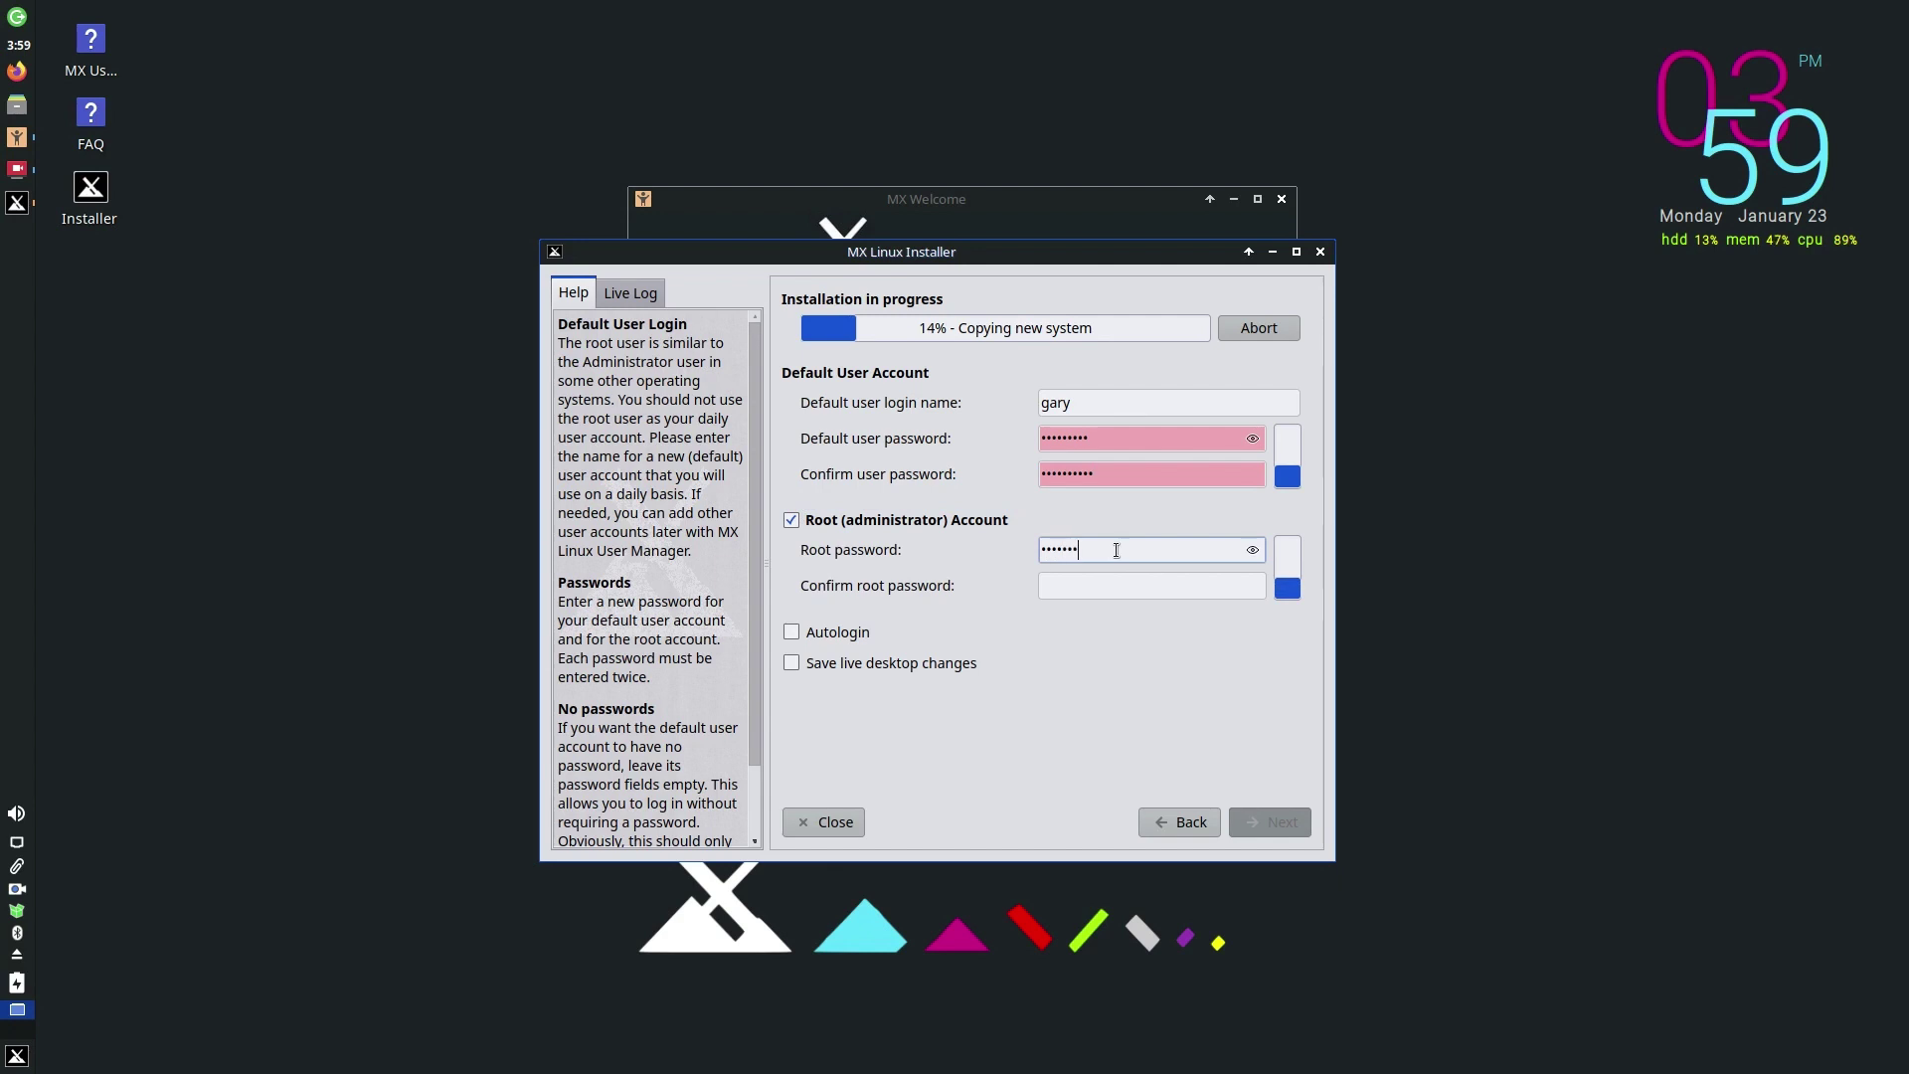
key("Tab")
type("********")
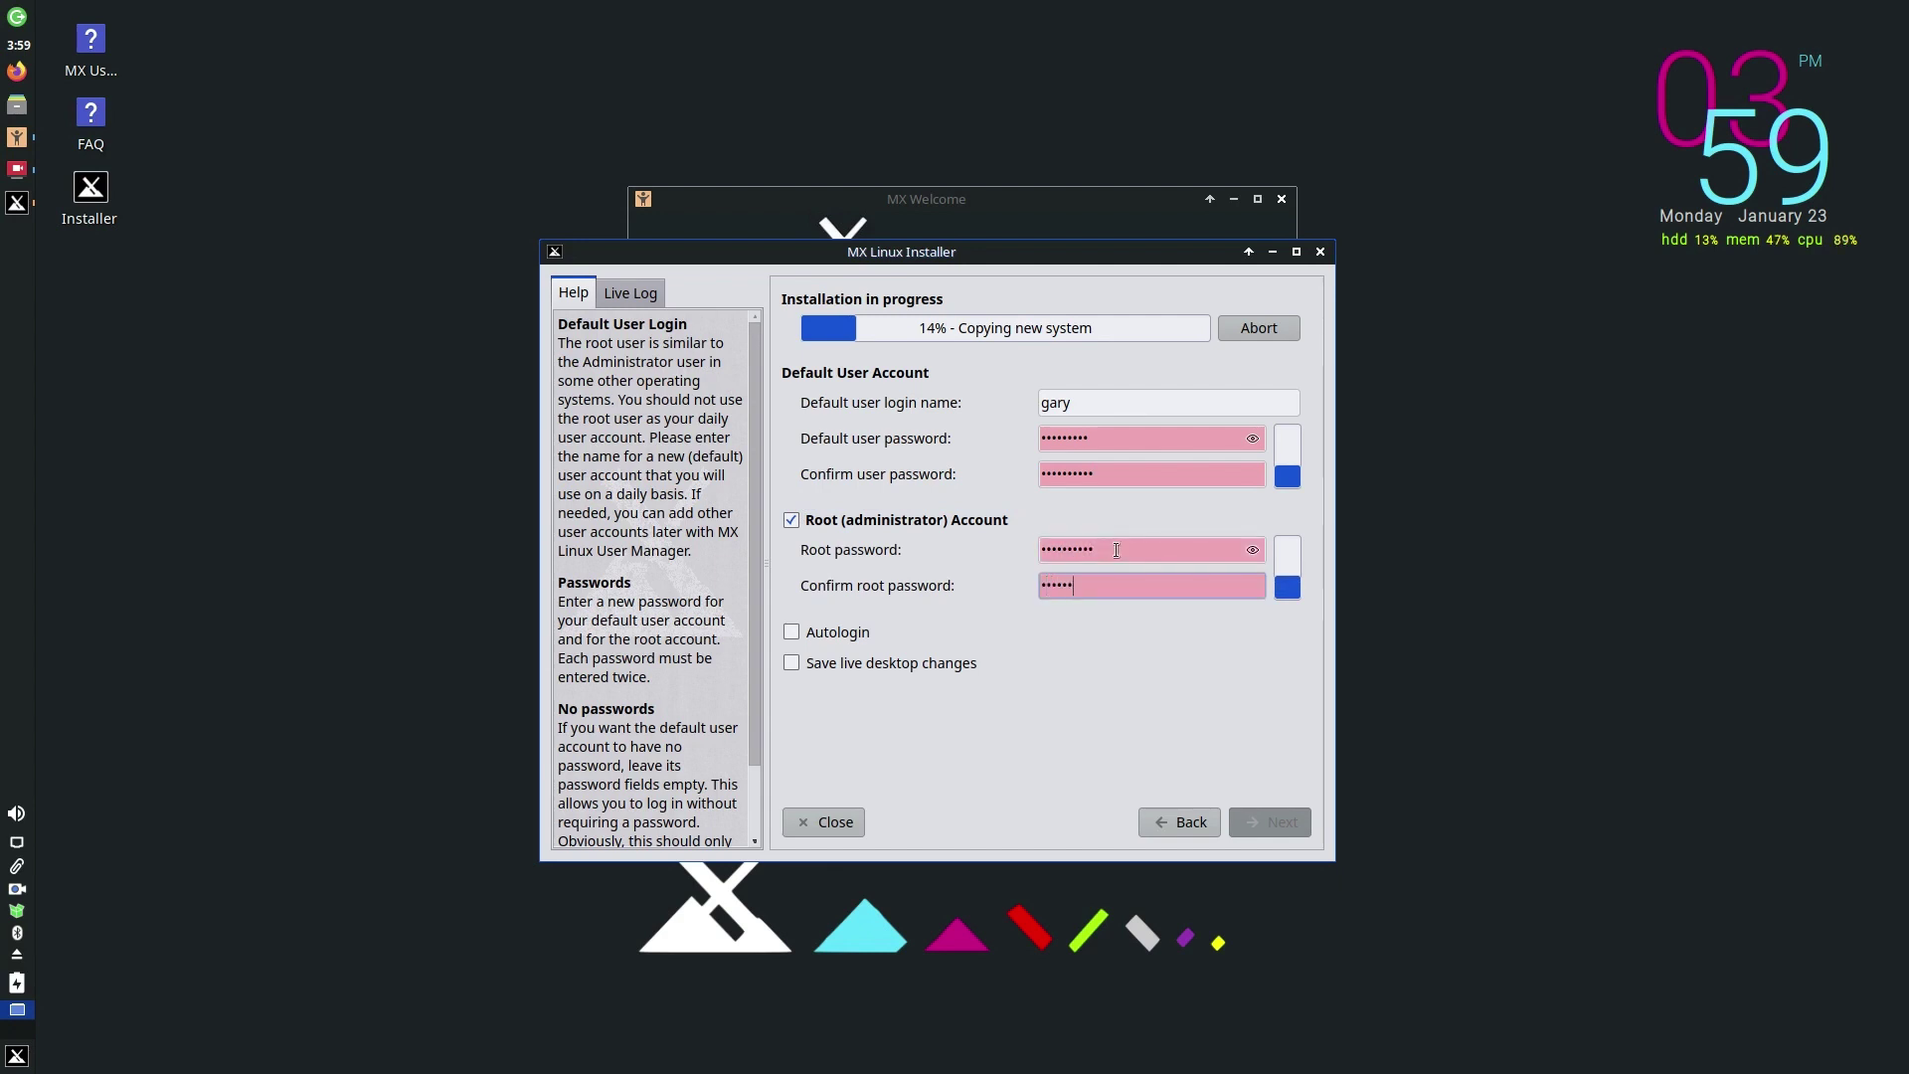
type("**")
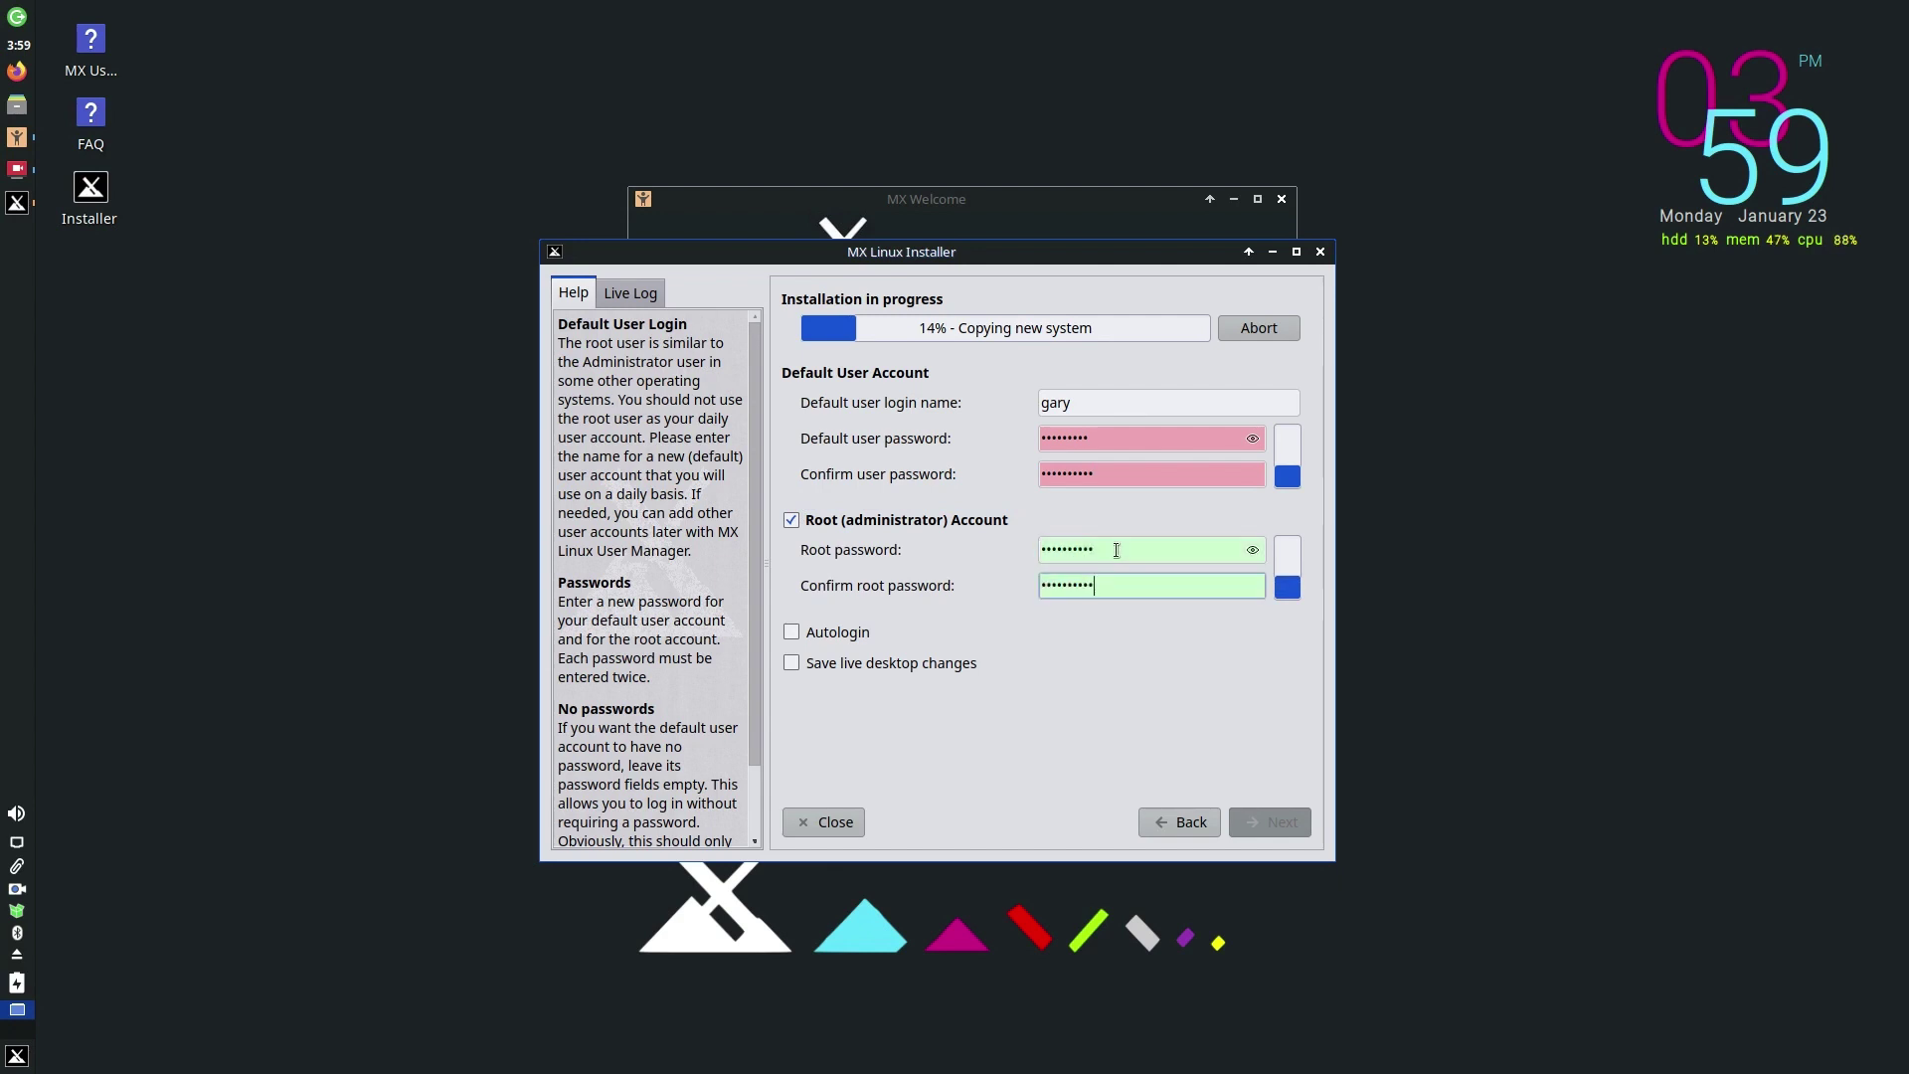
Step: Retype the user password so it matches its confirmation
left_click(1114, 477)
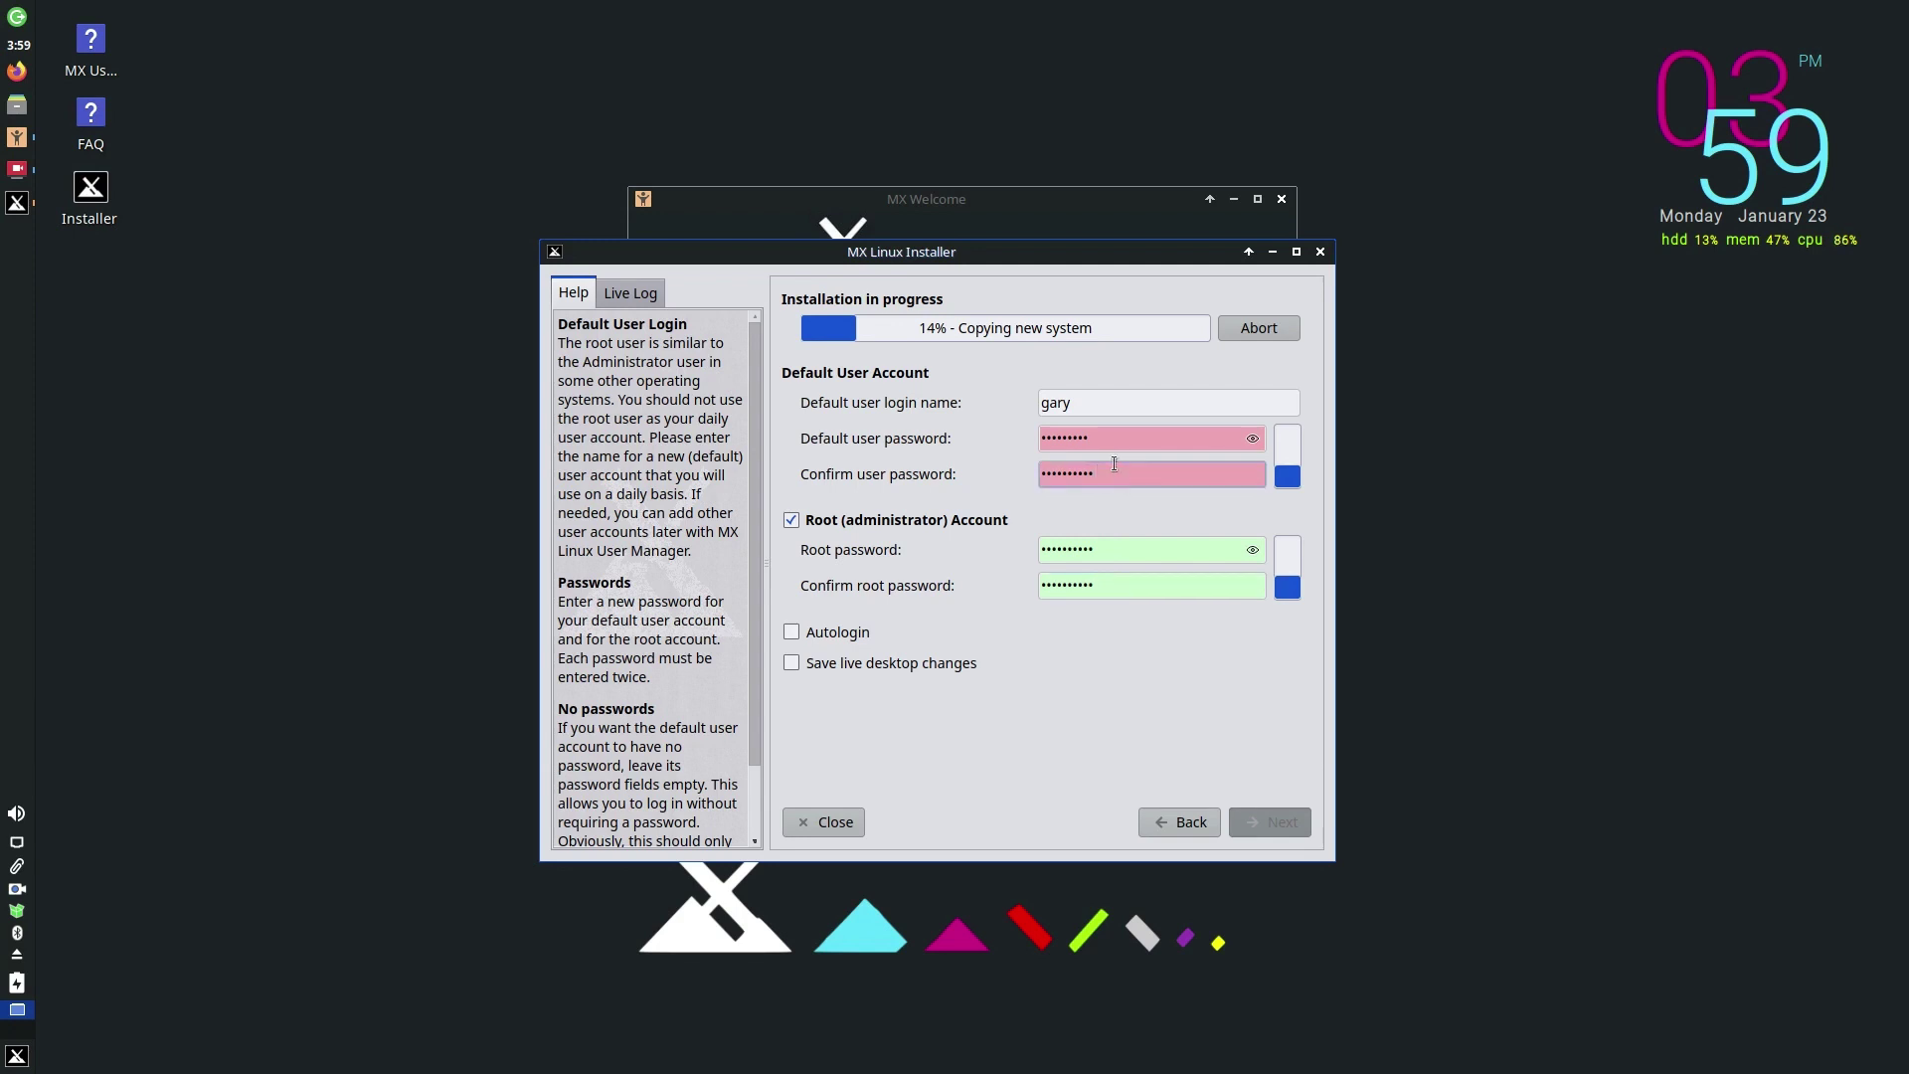
double_click(1115, 443)
type("*****")
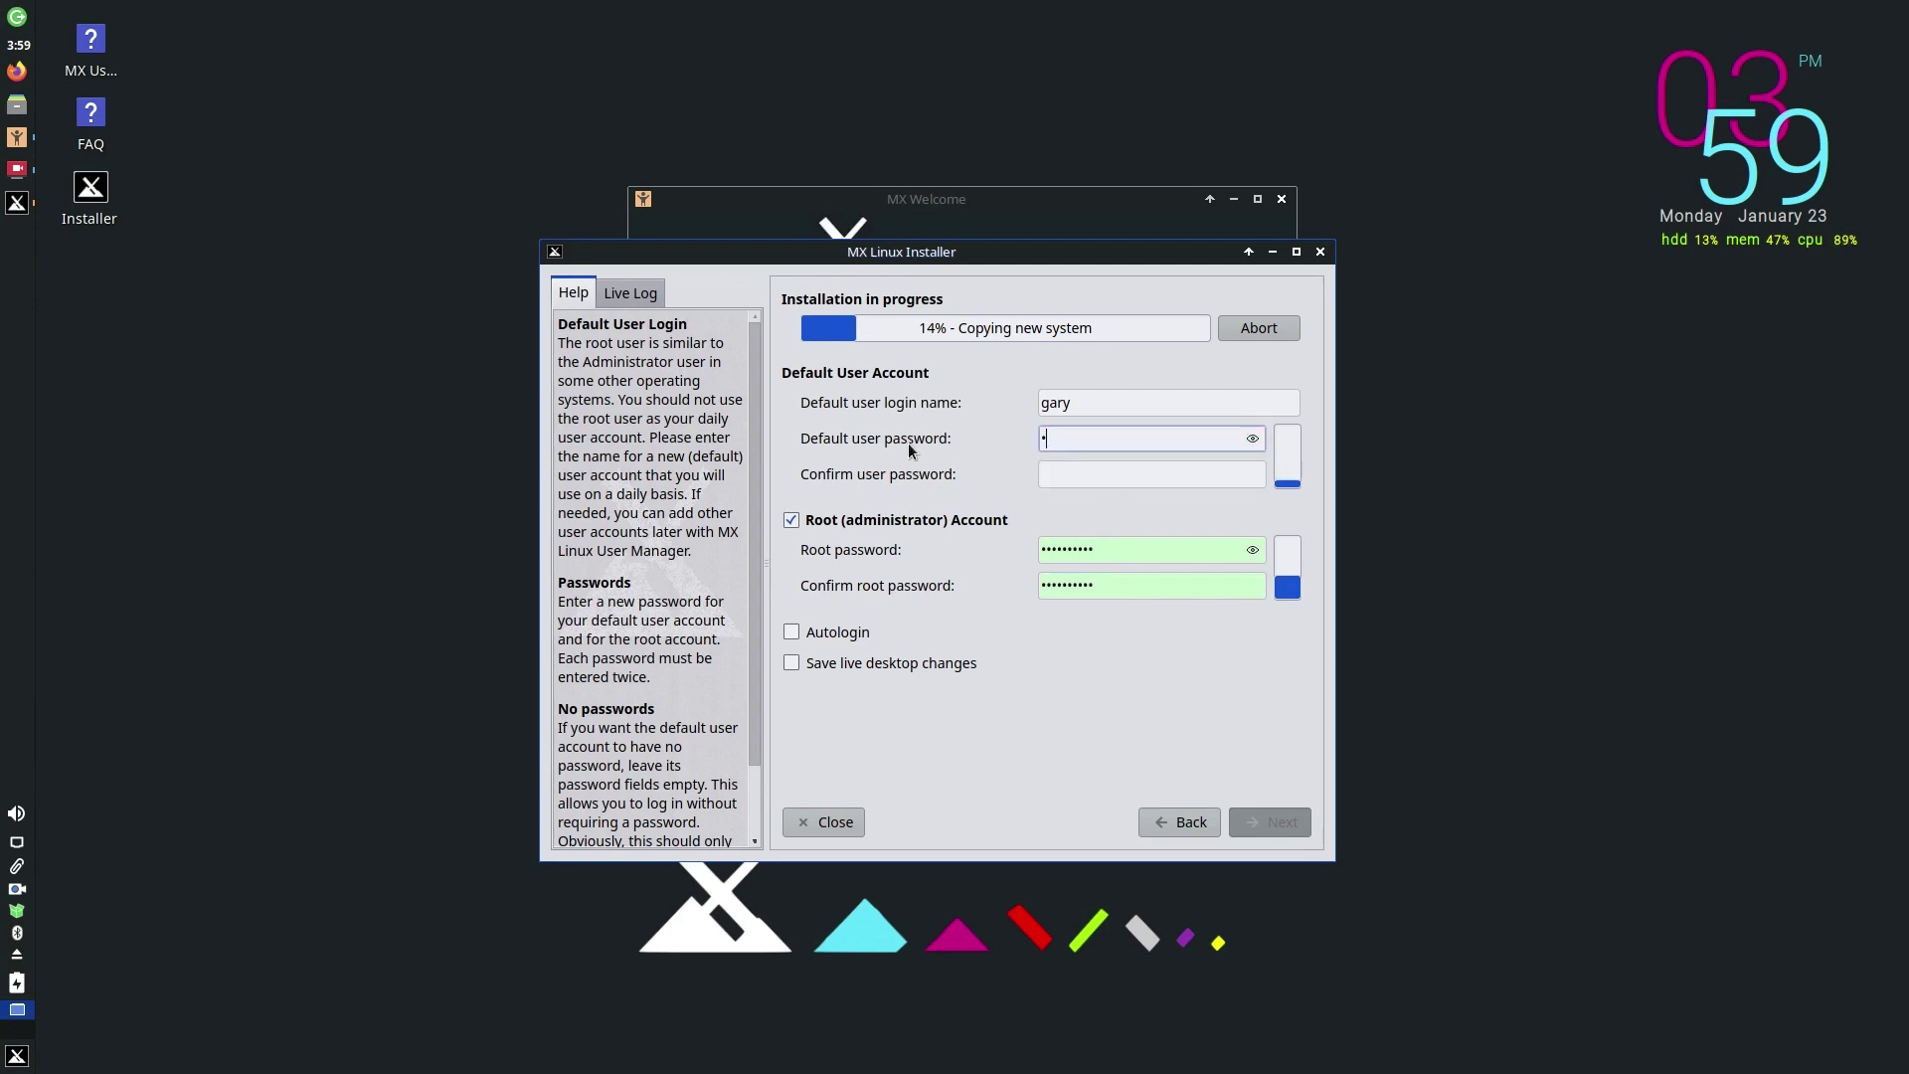
type("*****")
key("Tab")
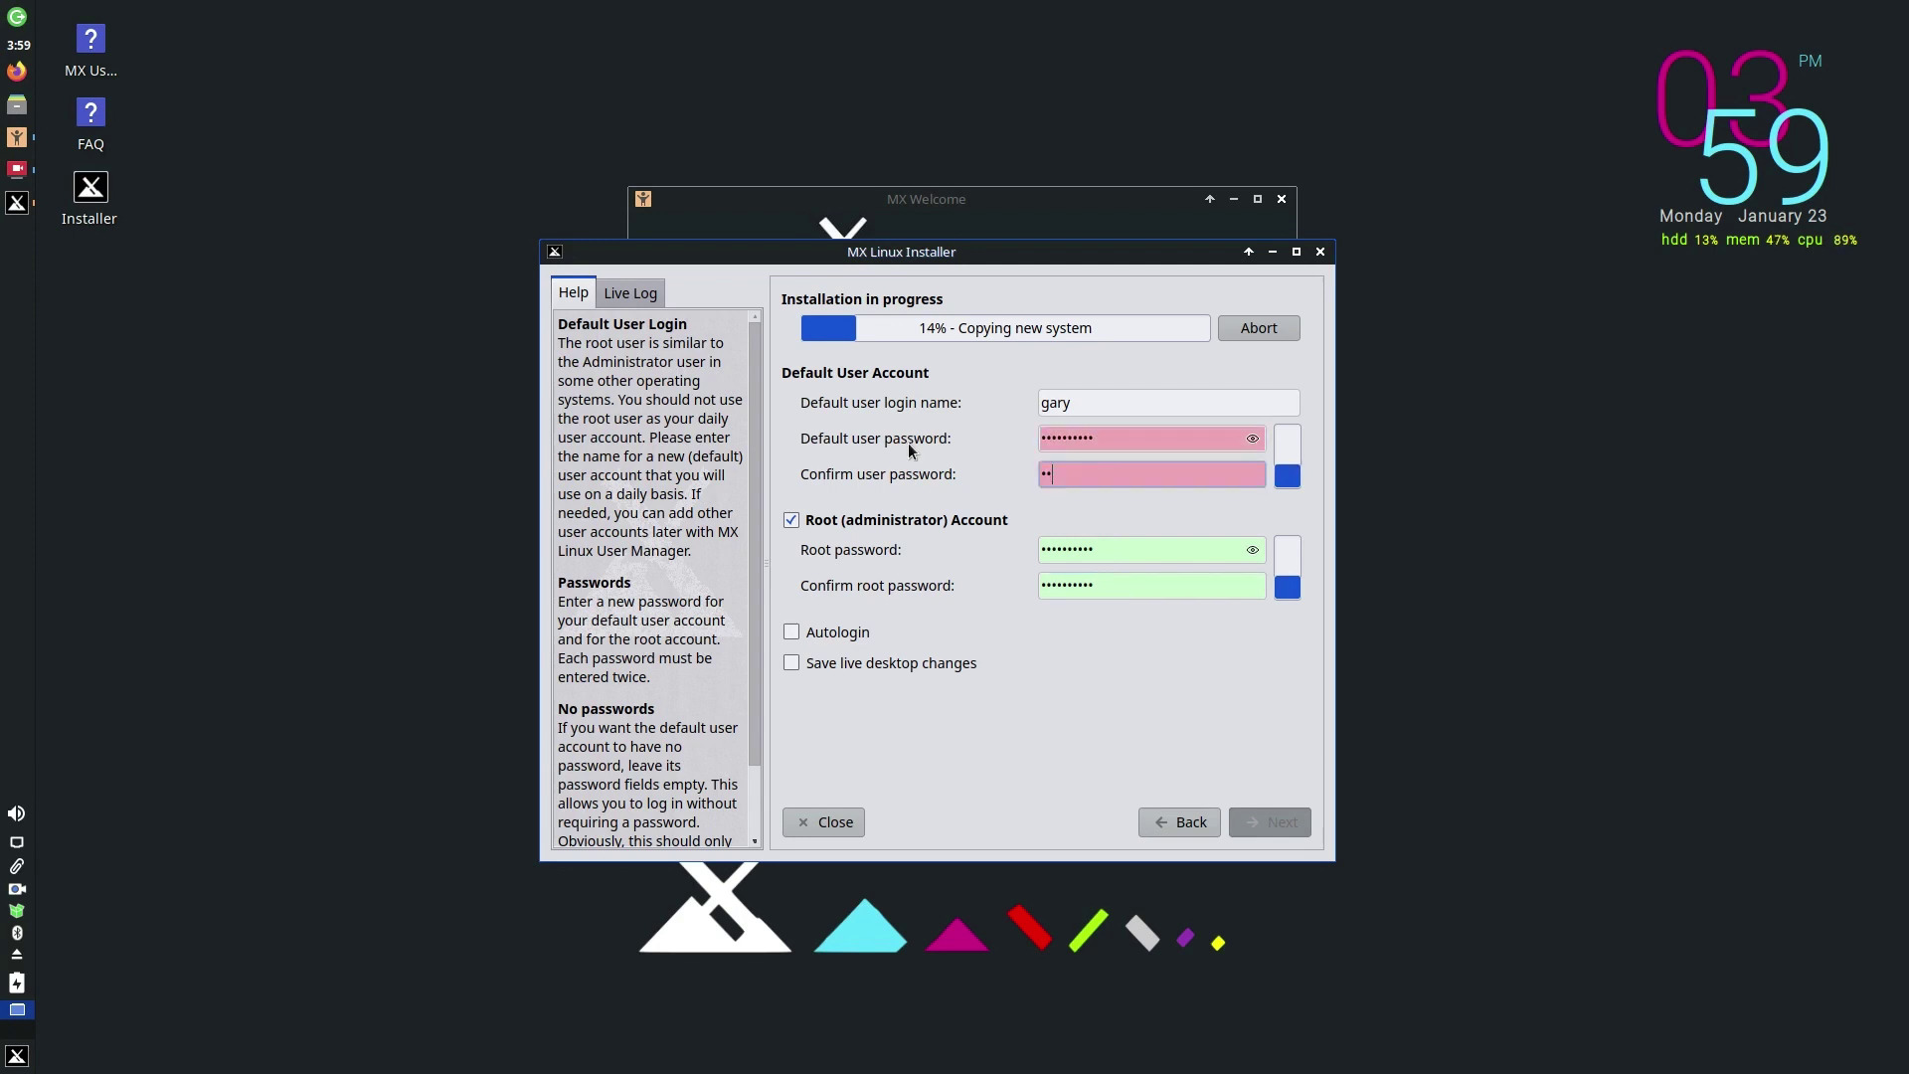
type("**********")
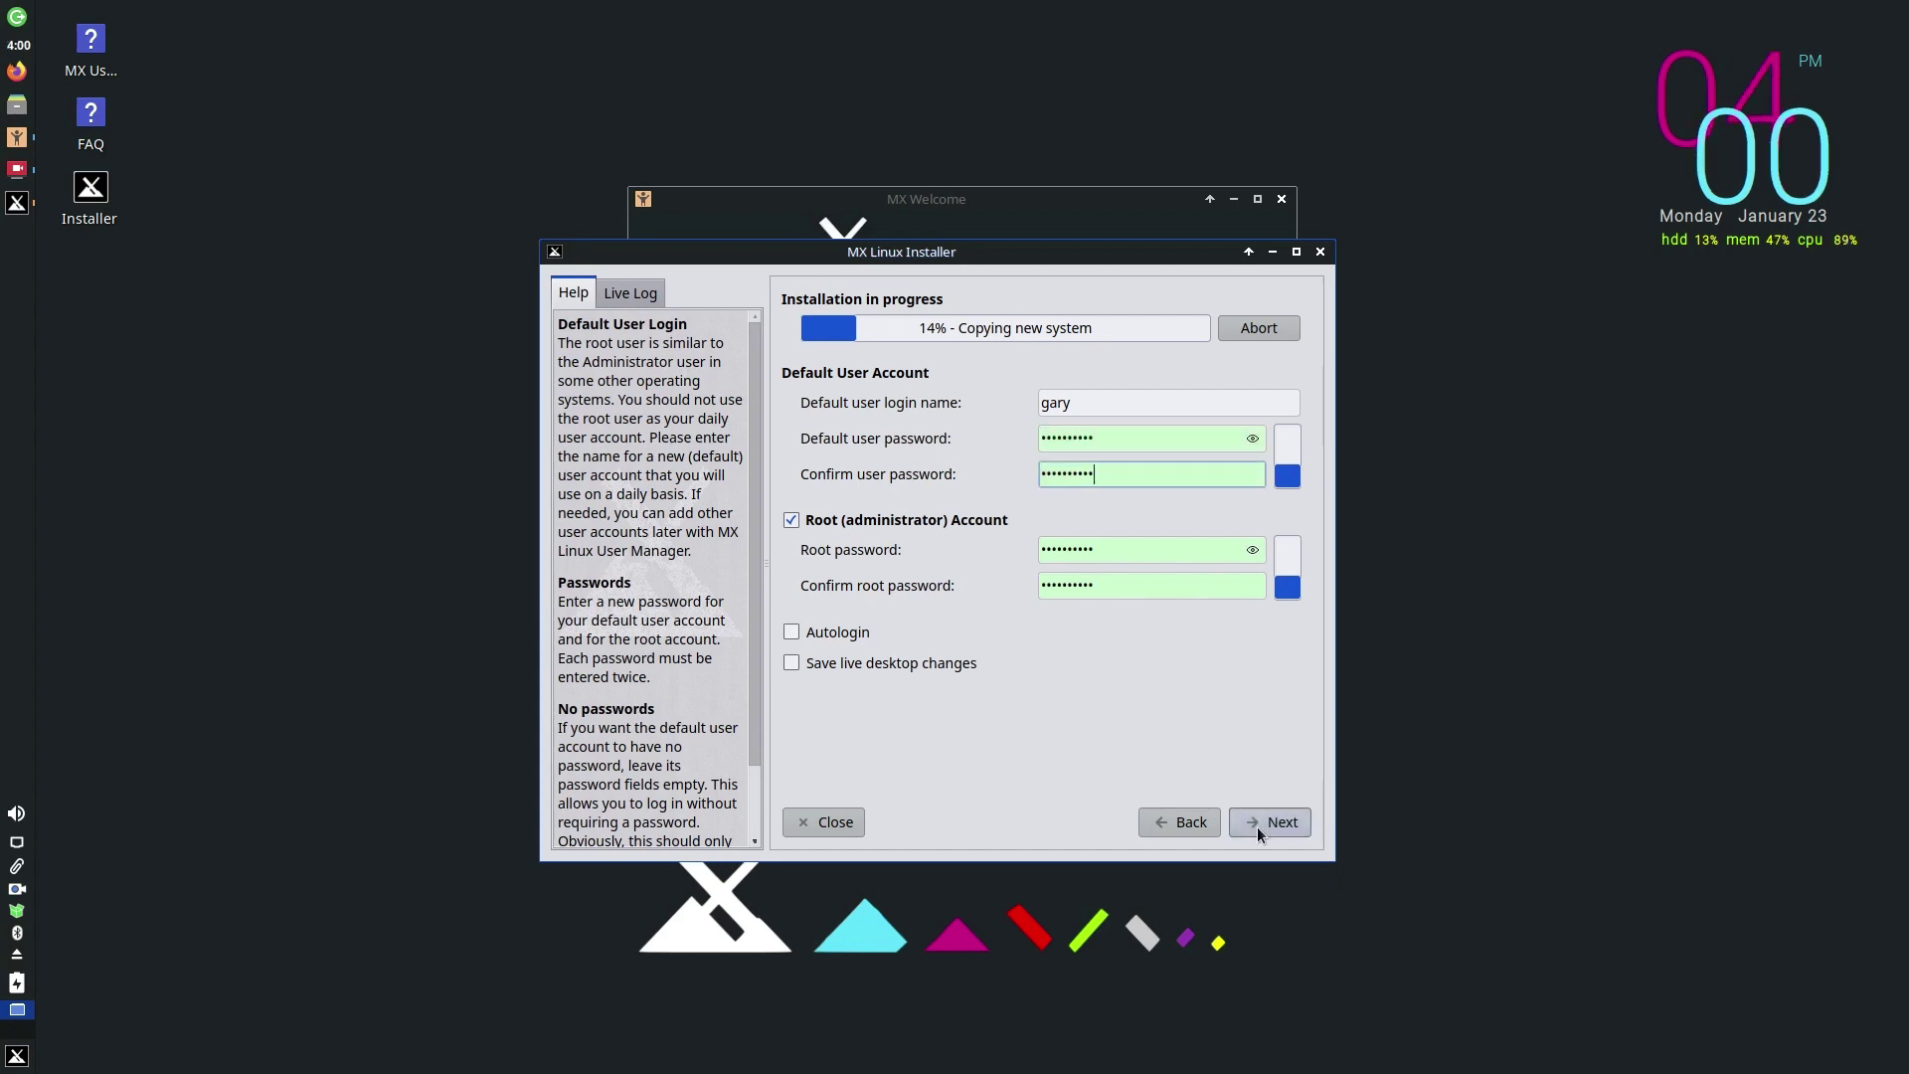
Step: Accept the account details and wait for the installation to finish
left_click(1270, 822)
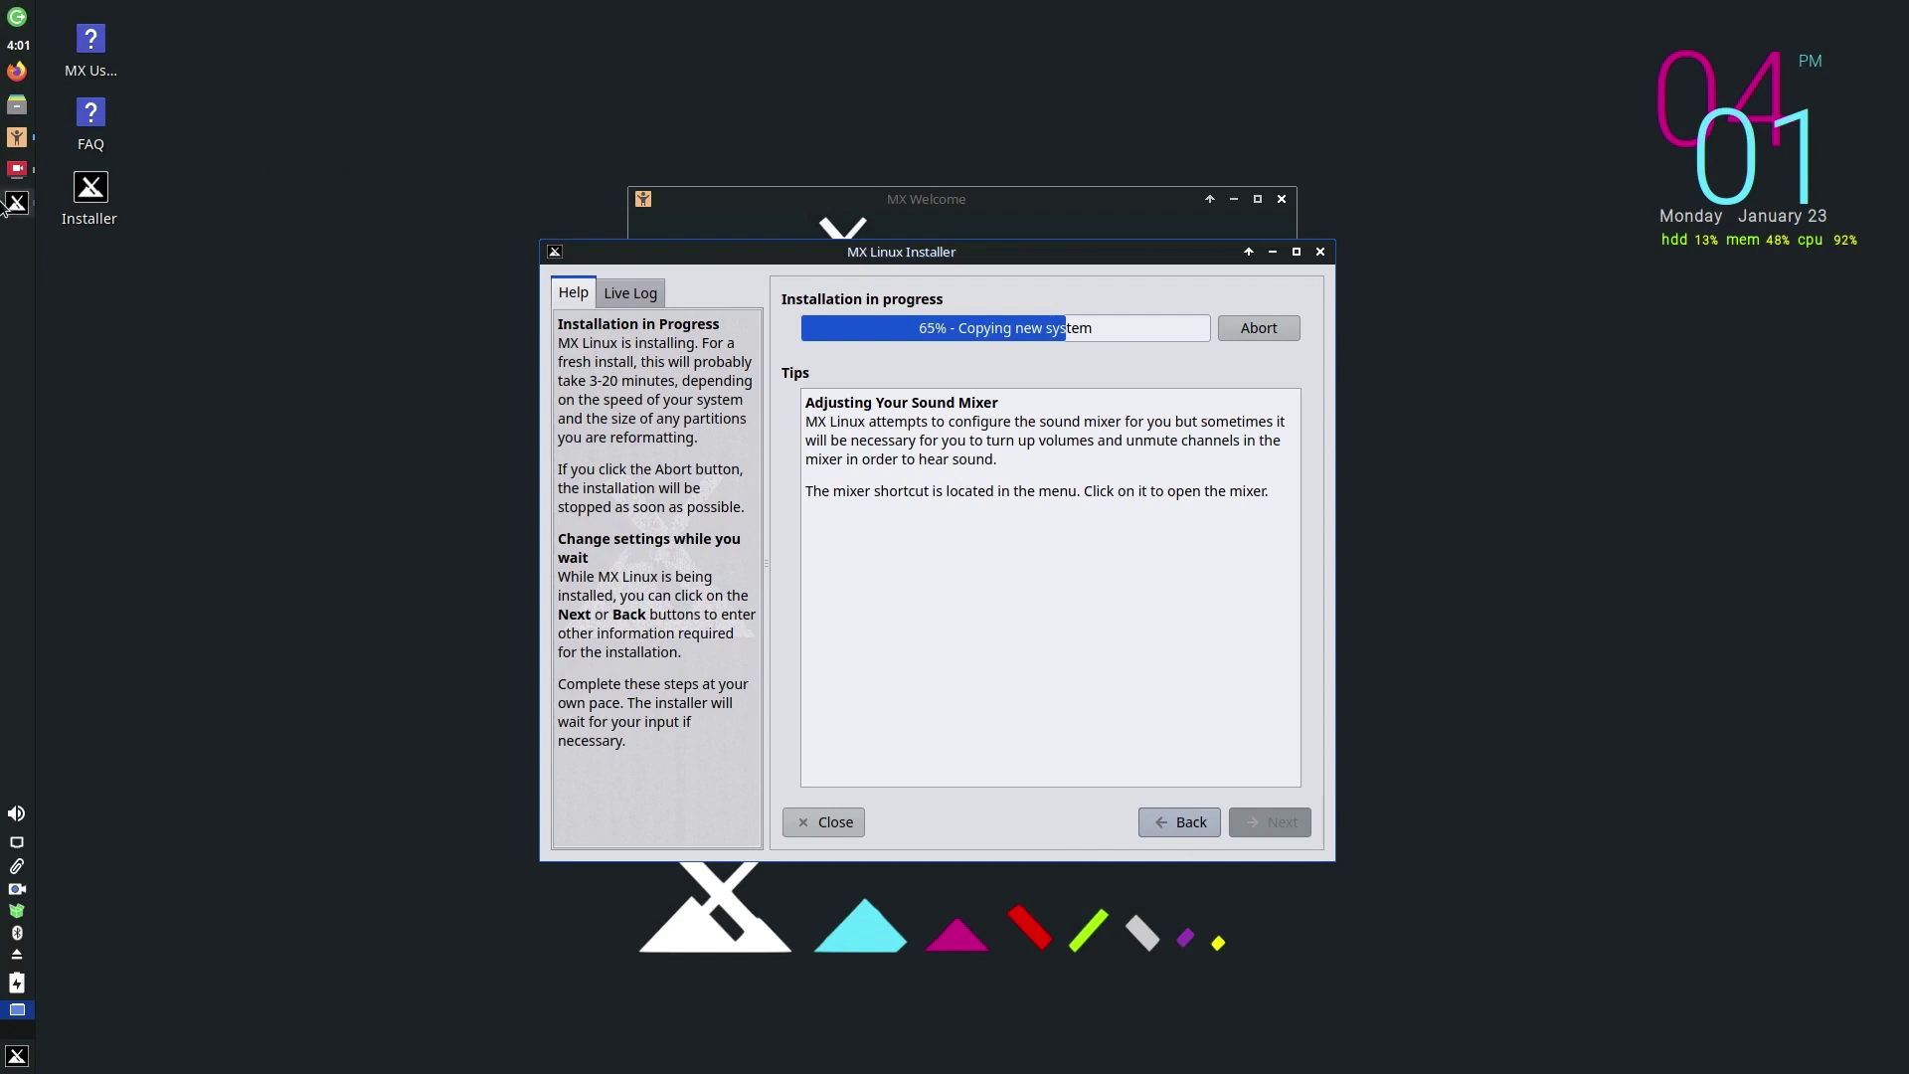
mouse_move(15, 176)
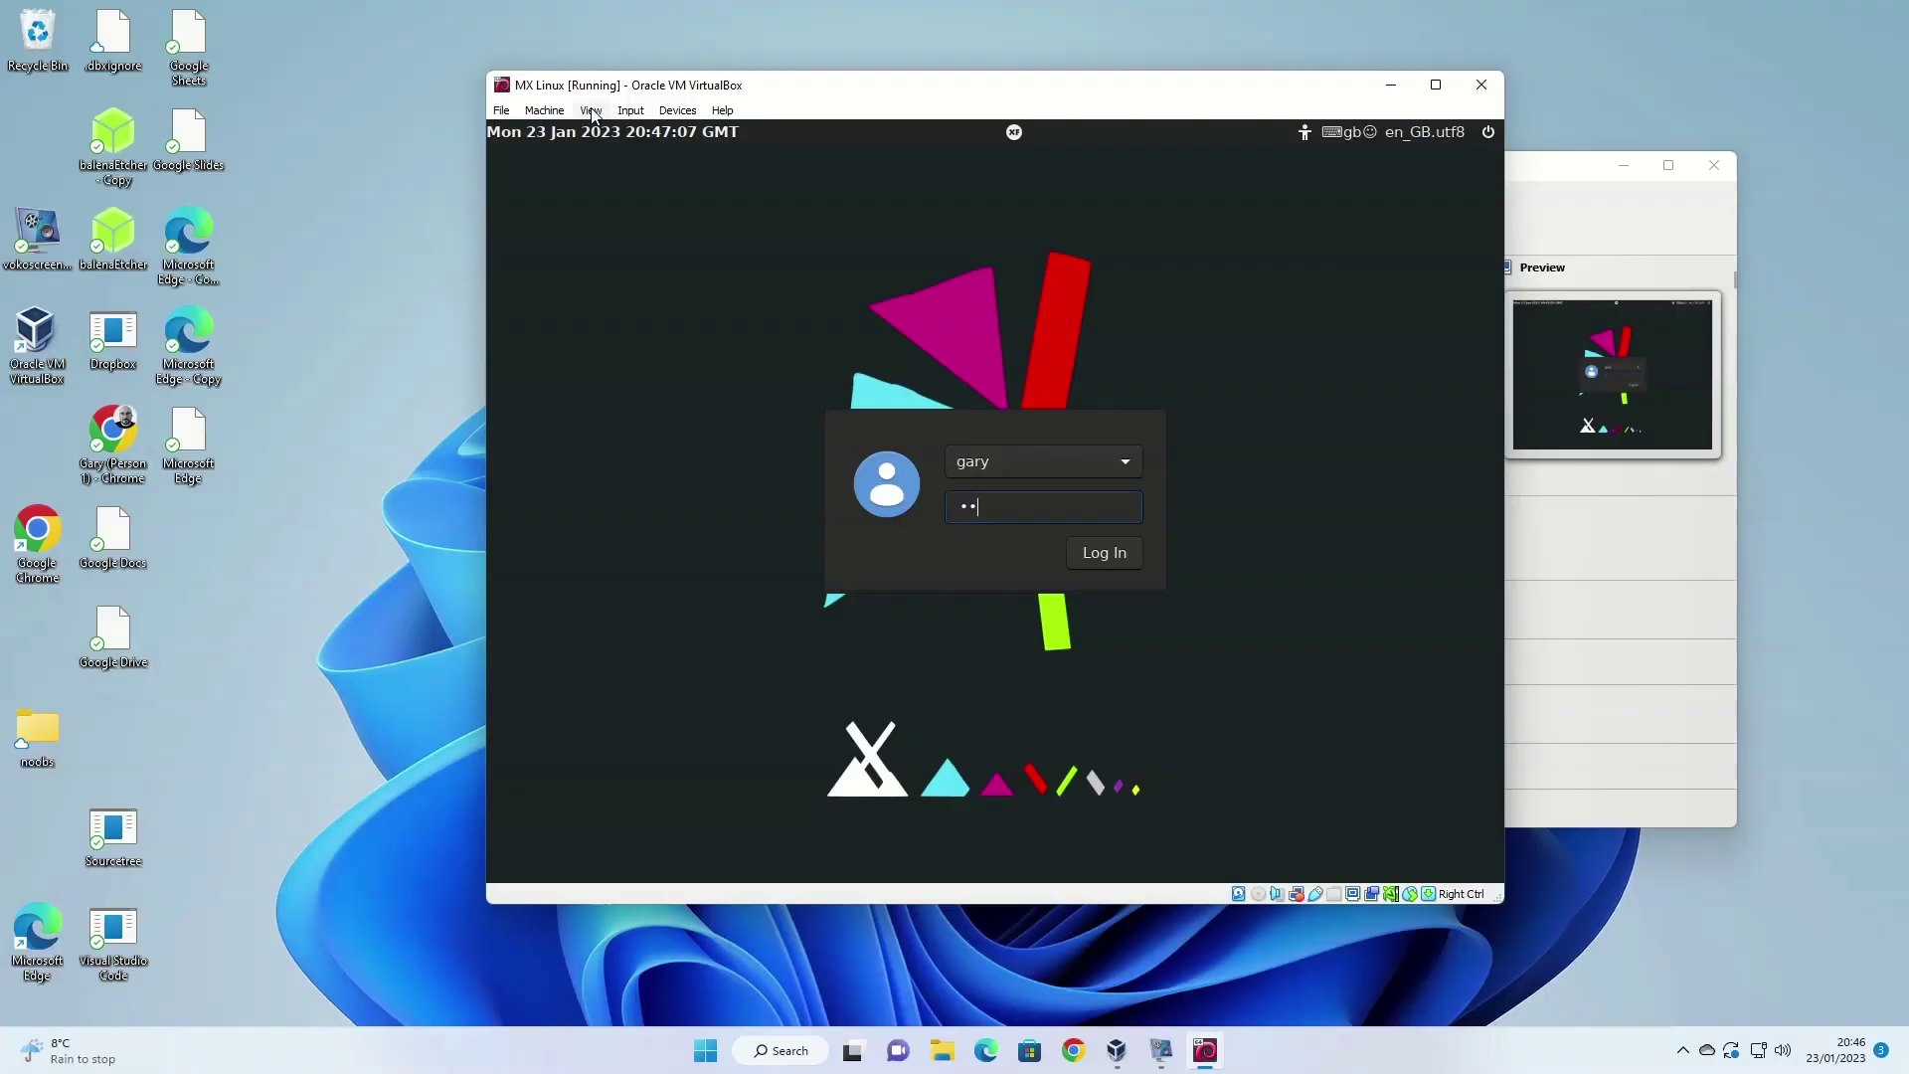
Step: Log in with the user password and wait for the MX Linux desktop to load
type("********")
key("Return")
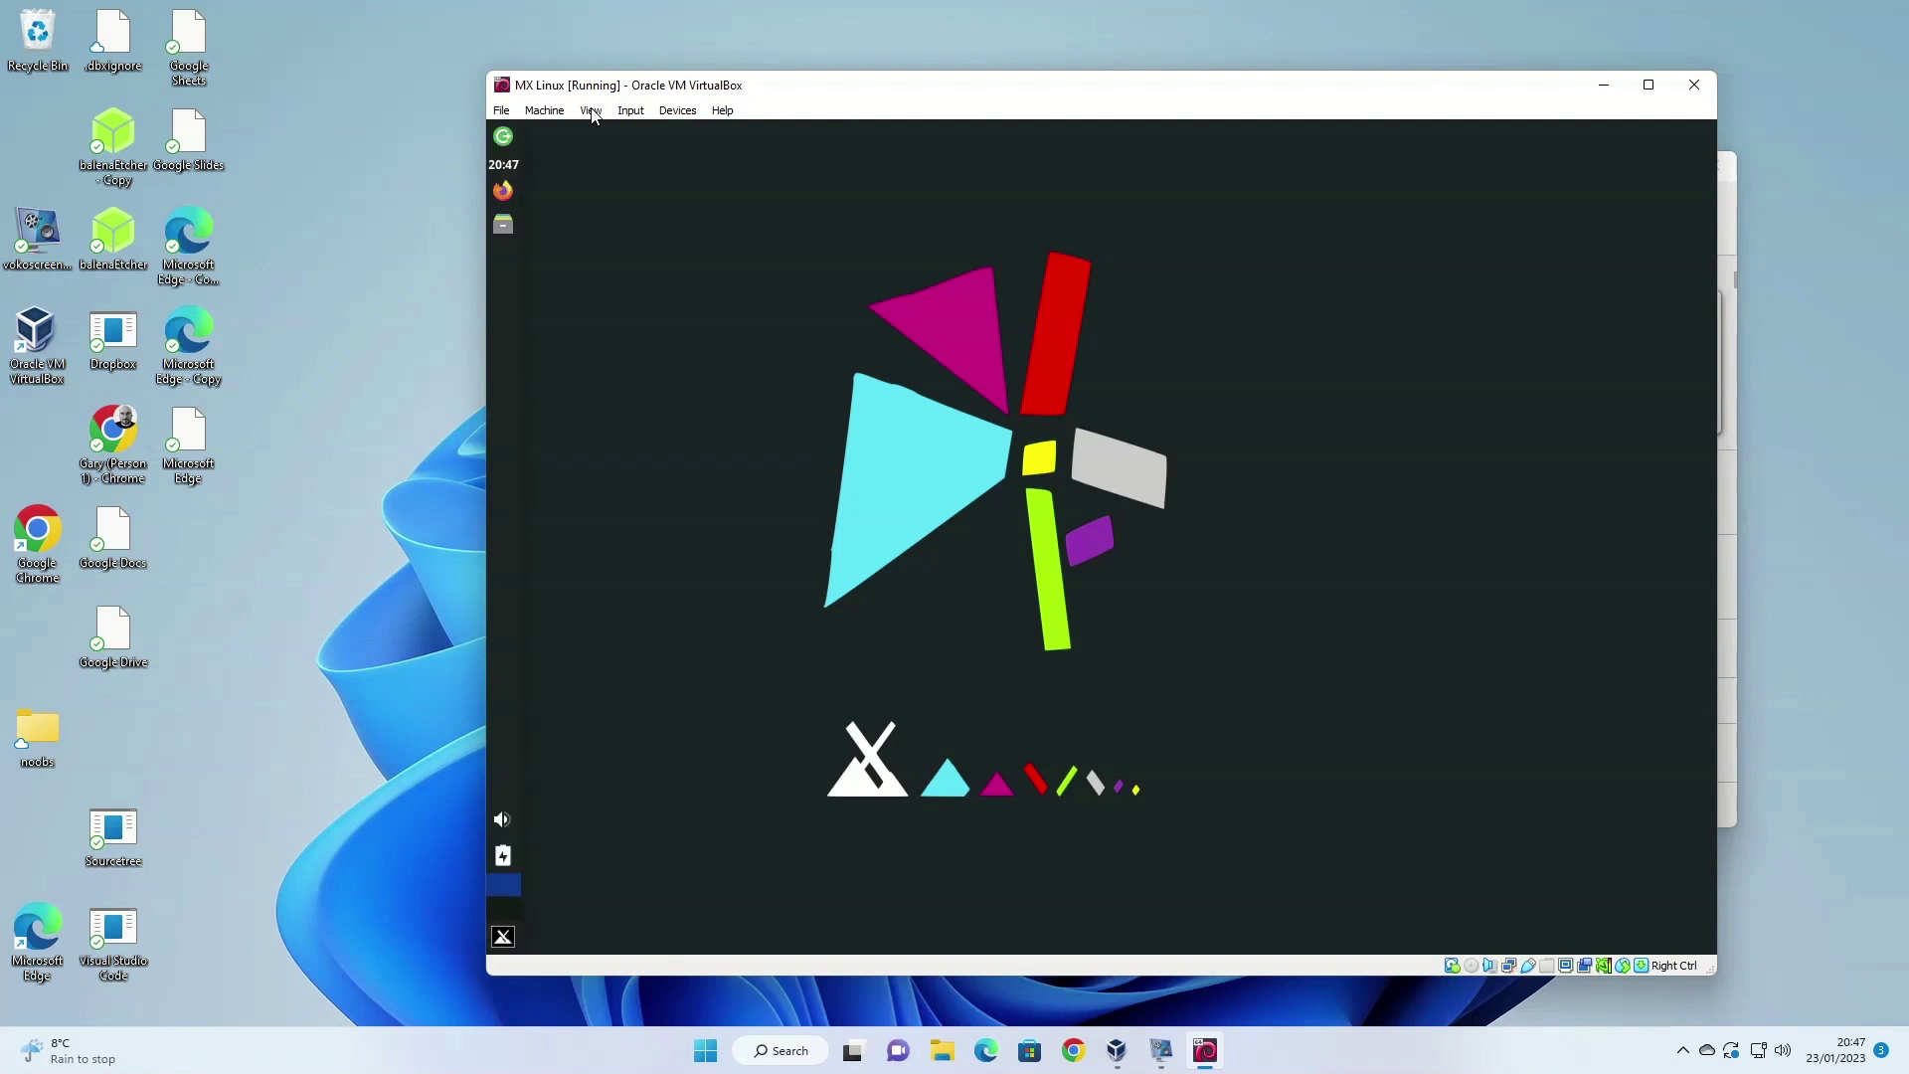
left_click(591, 110)
Step: Switch the VM to full screen, dismiss the log-out dialog, and show the applications menu
left_click(637, 129)
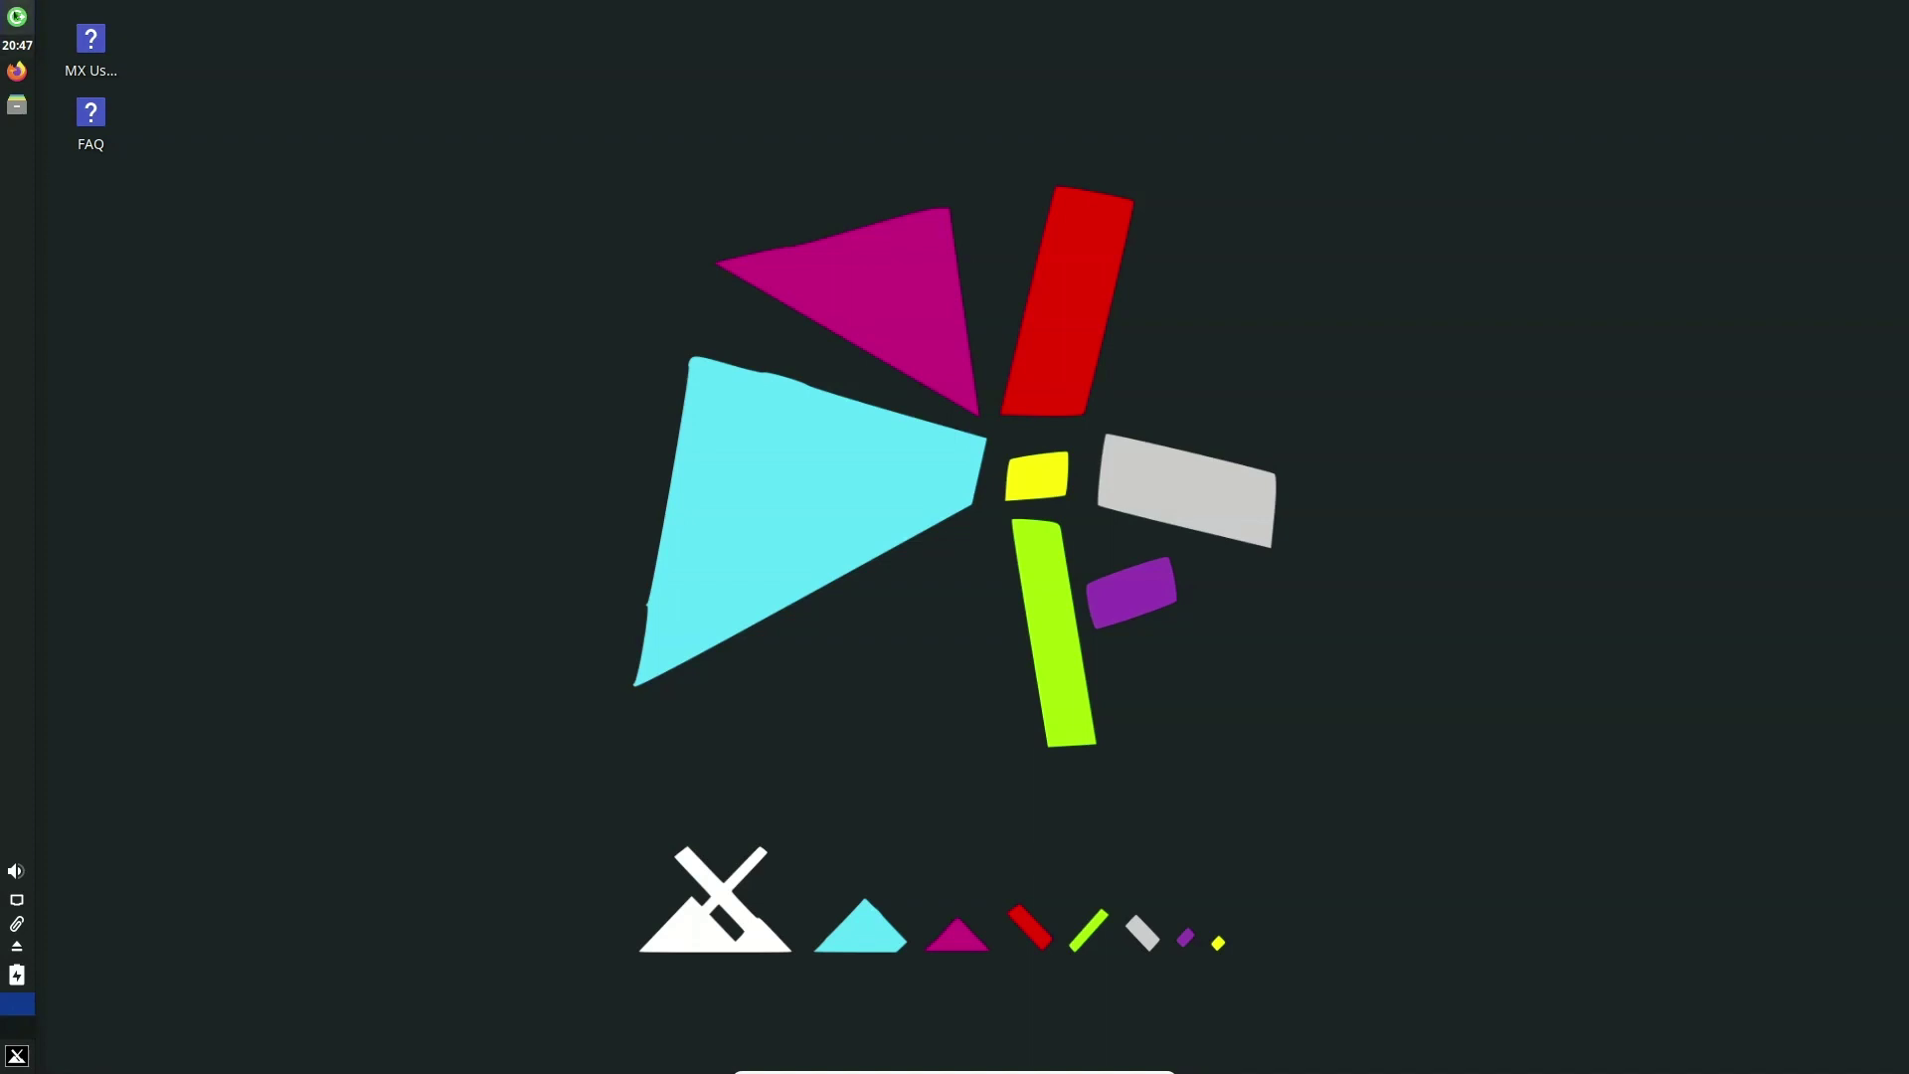
left_click(17, 17)
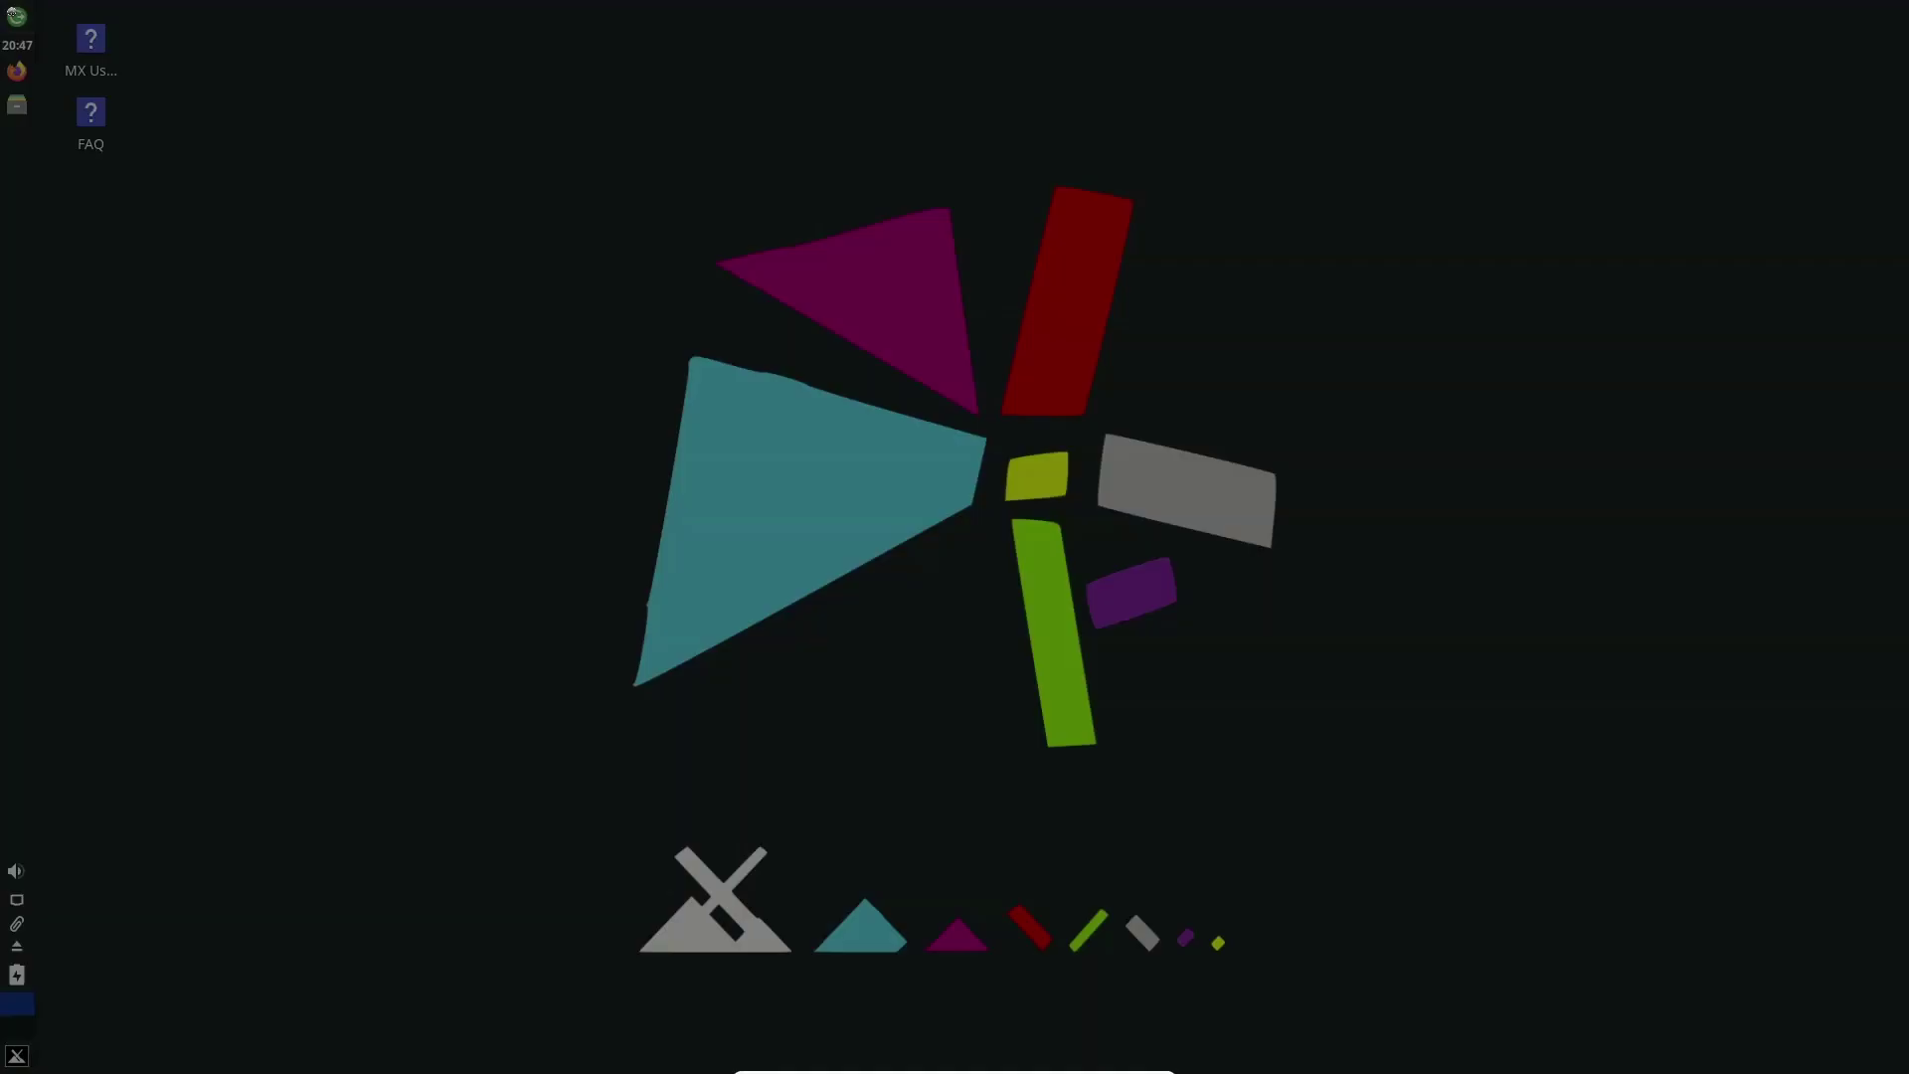
key("Escape")
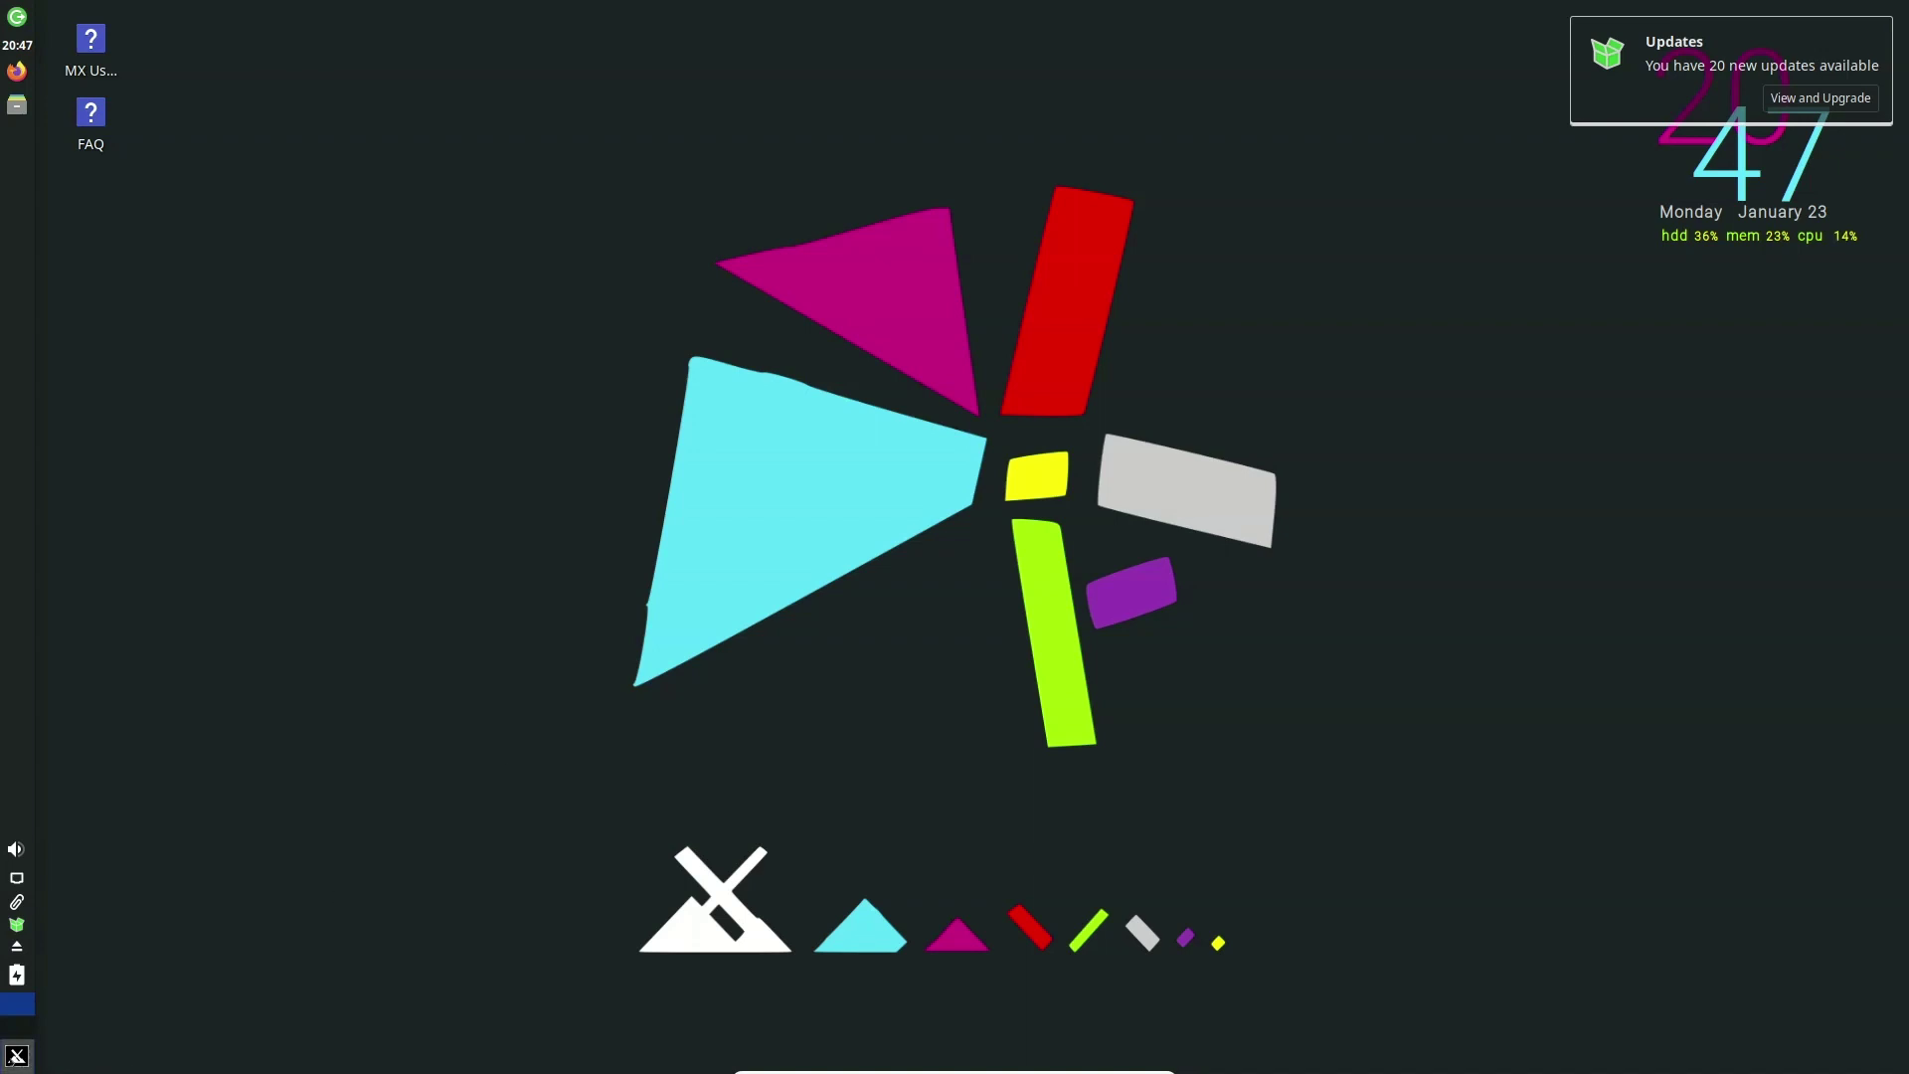
left_click(18, 1055)
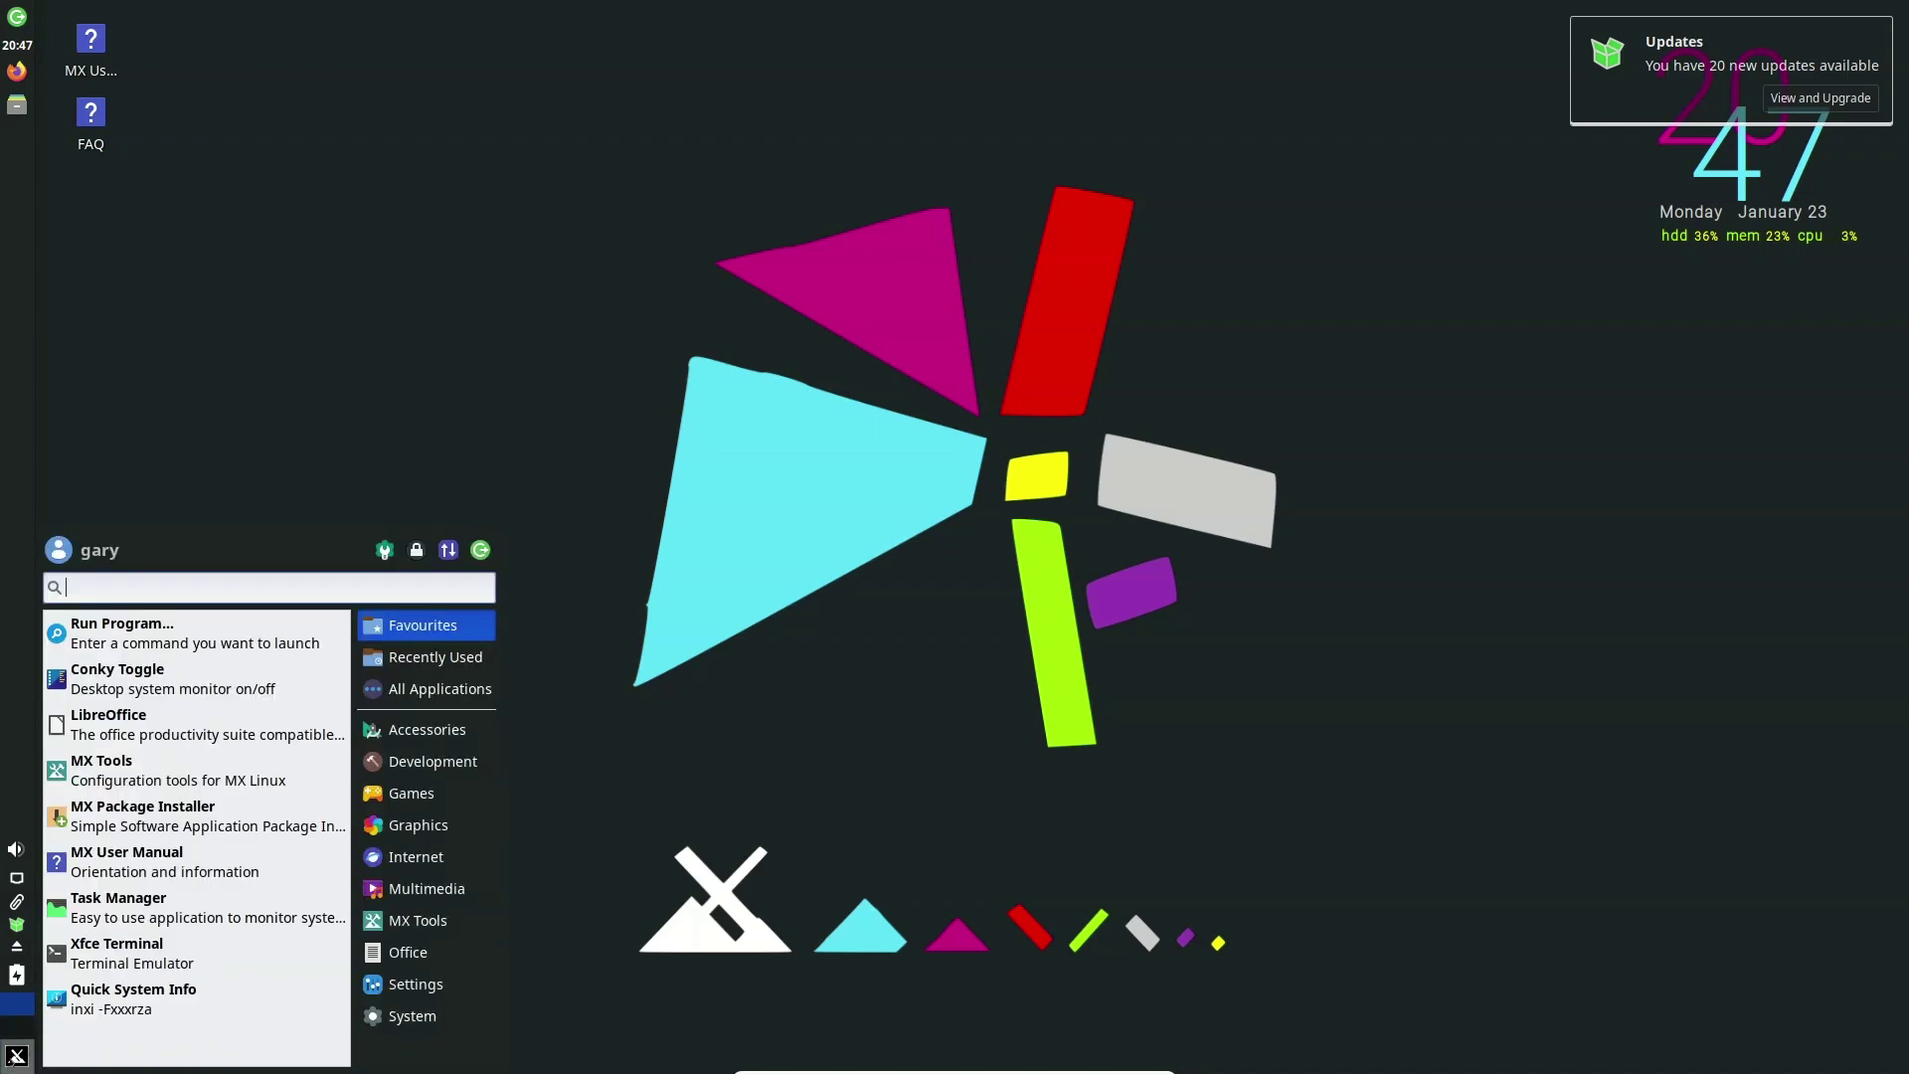